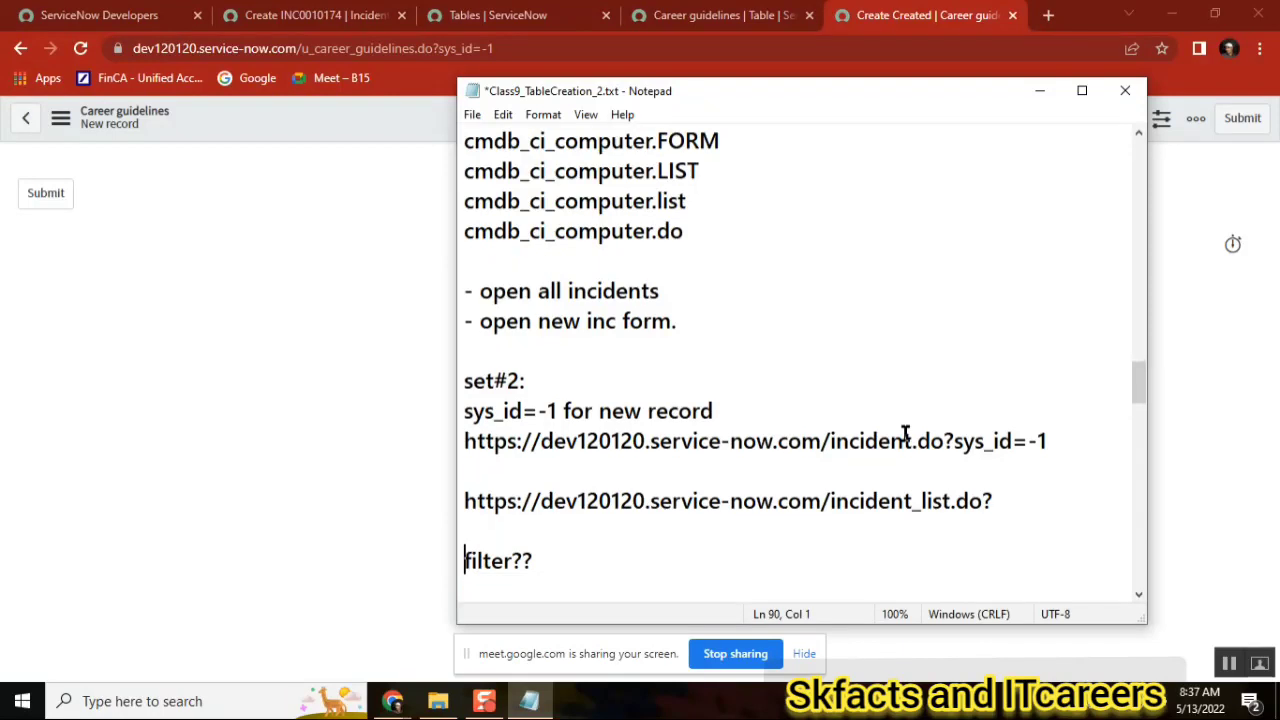
{"action": "type", "text": "https://dev120120.service-now.com/u_career_guidelines.do?sys_id=-1"}
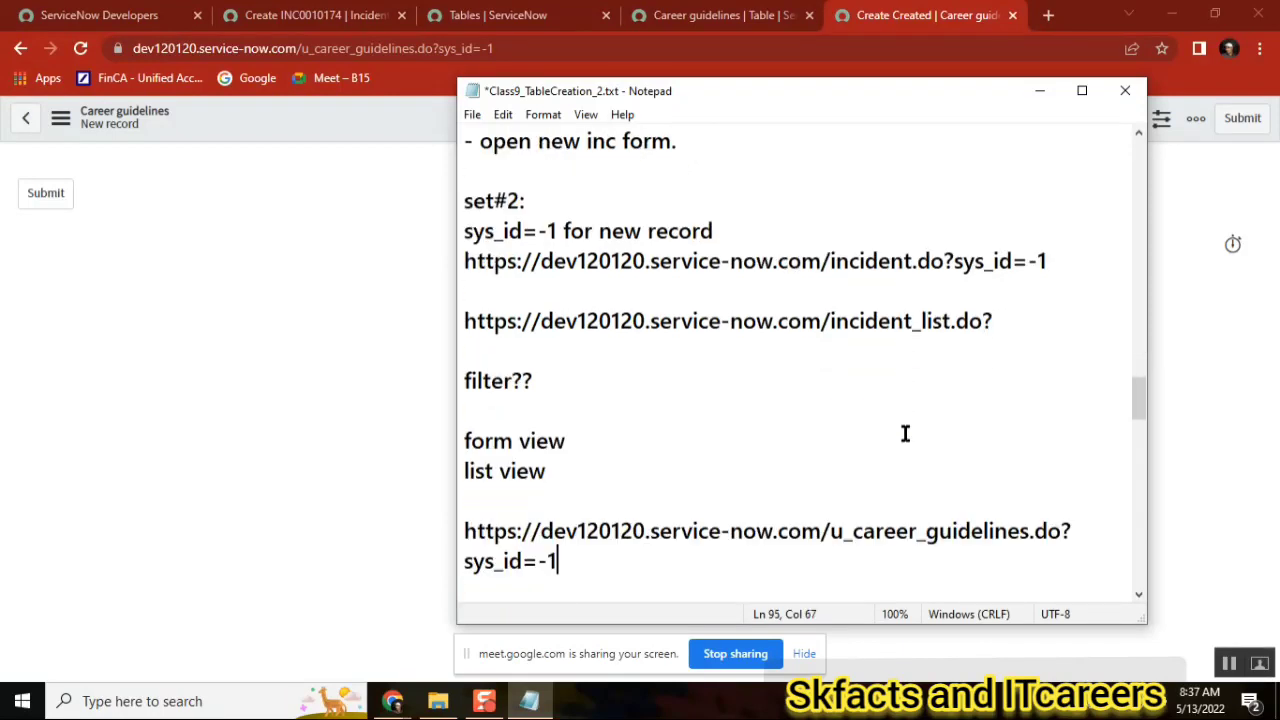
{"action": "key", "text": "Return"}
{"action": "key", "text": "Return"}
{"action": "key", "text": "Return"}
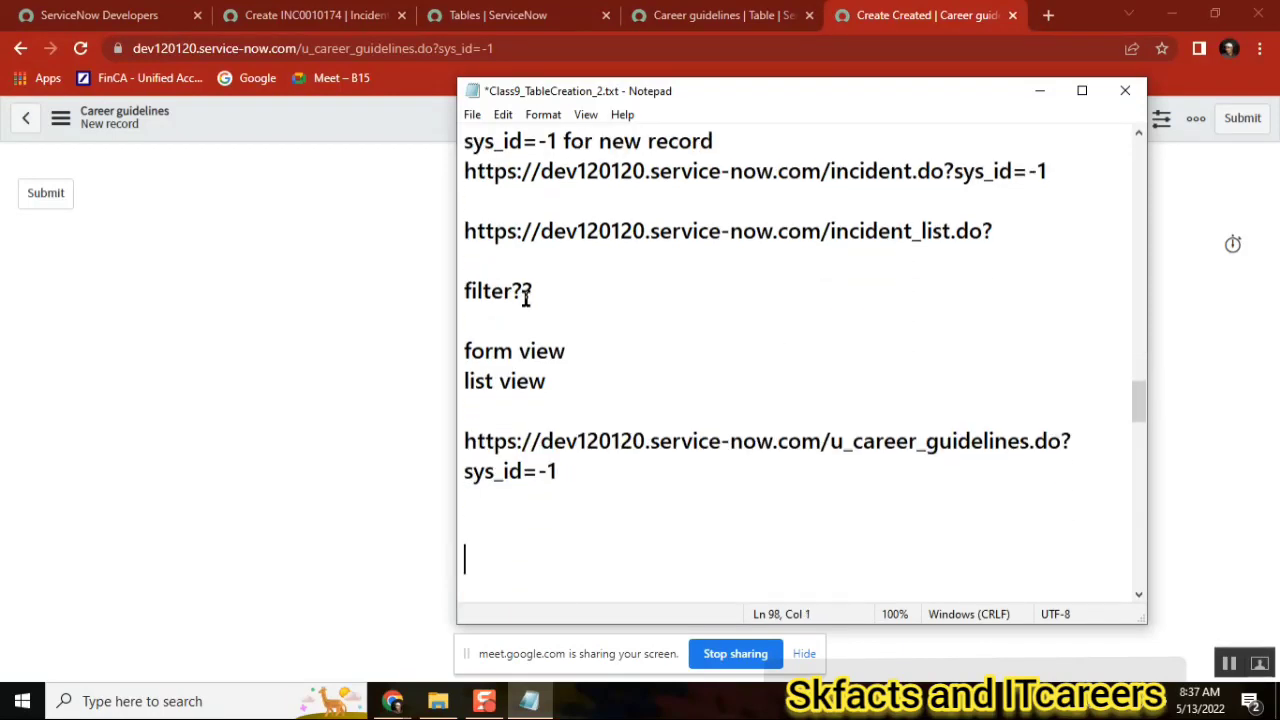
Compare the Career guidelines table and its new record form with the Number field on the new incident form
{"action": "left_click", "coordinate": [368, 221]}
{"action": "left_click", "coordinate": [708, 14]}
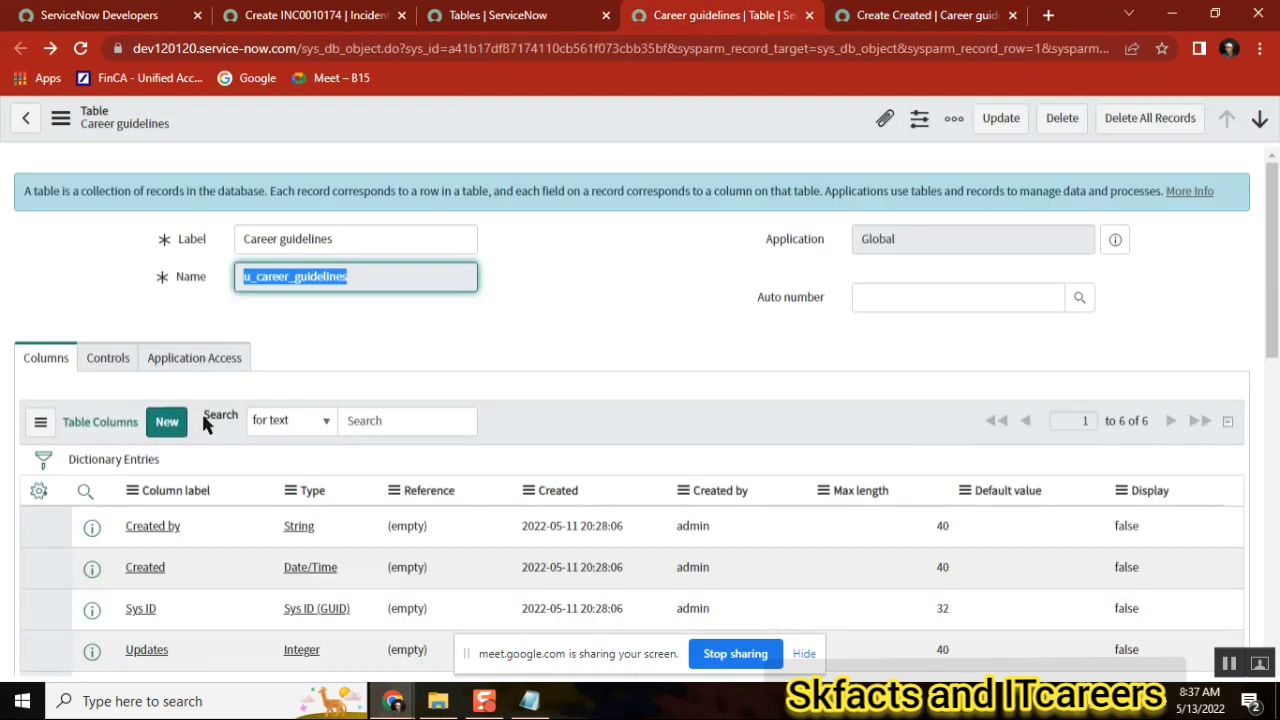
{"action": "left_click", "coordinate": [318, 17]}
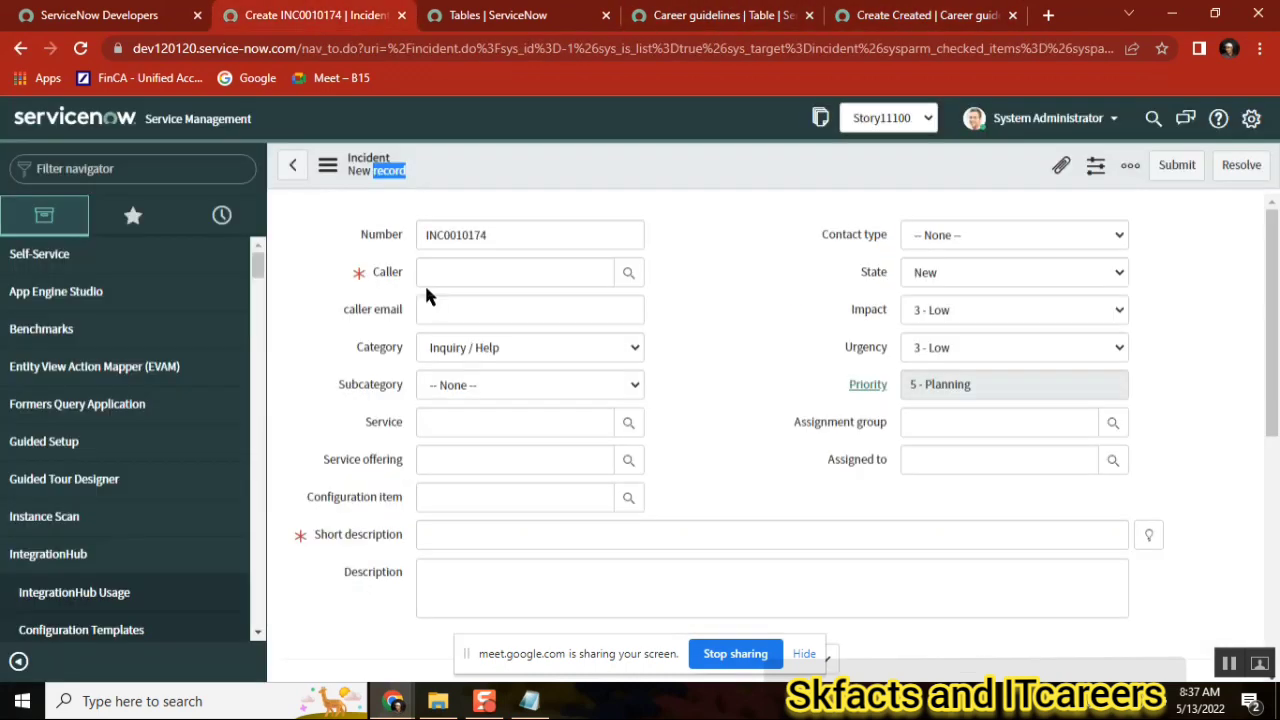
{"action": "left_click", "coordinate": [378, 240]}
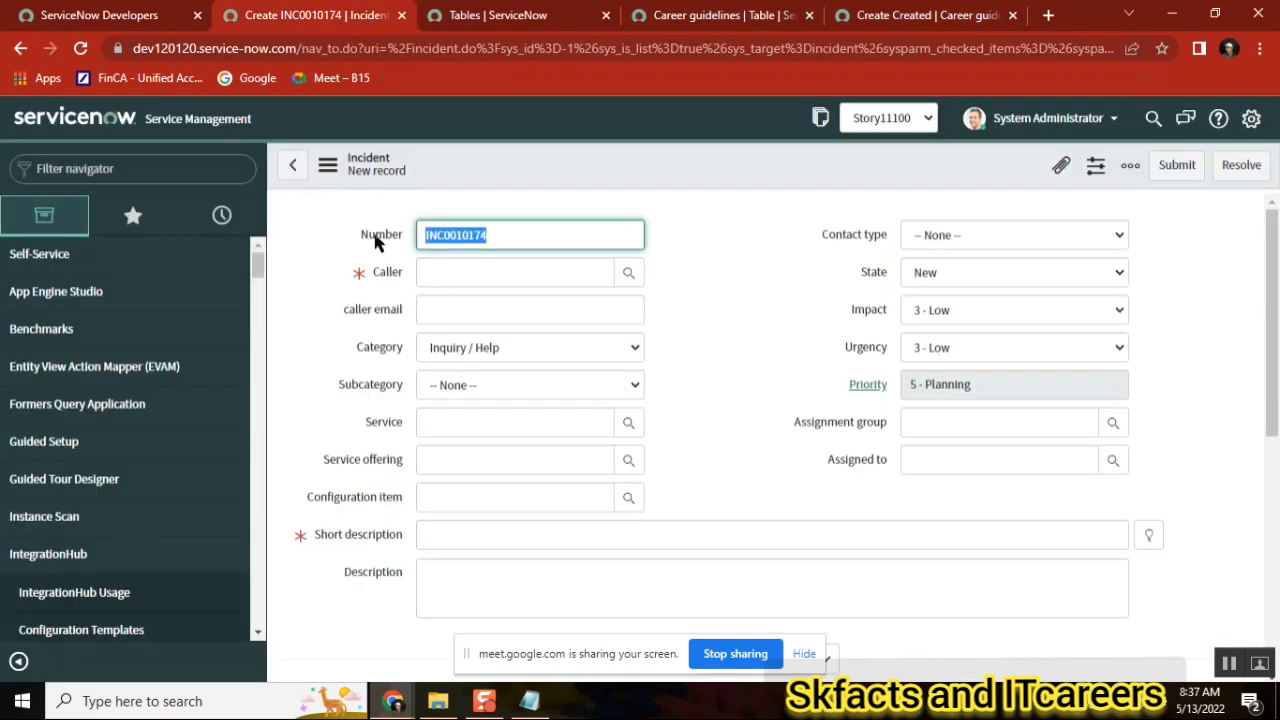
{"action": "left_click", "coordinate": [884, 15]}
{"action": "left_click", "coordinate": [682, 15]}
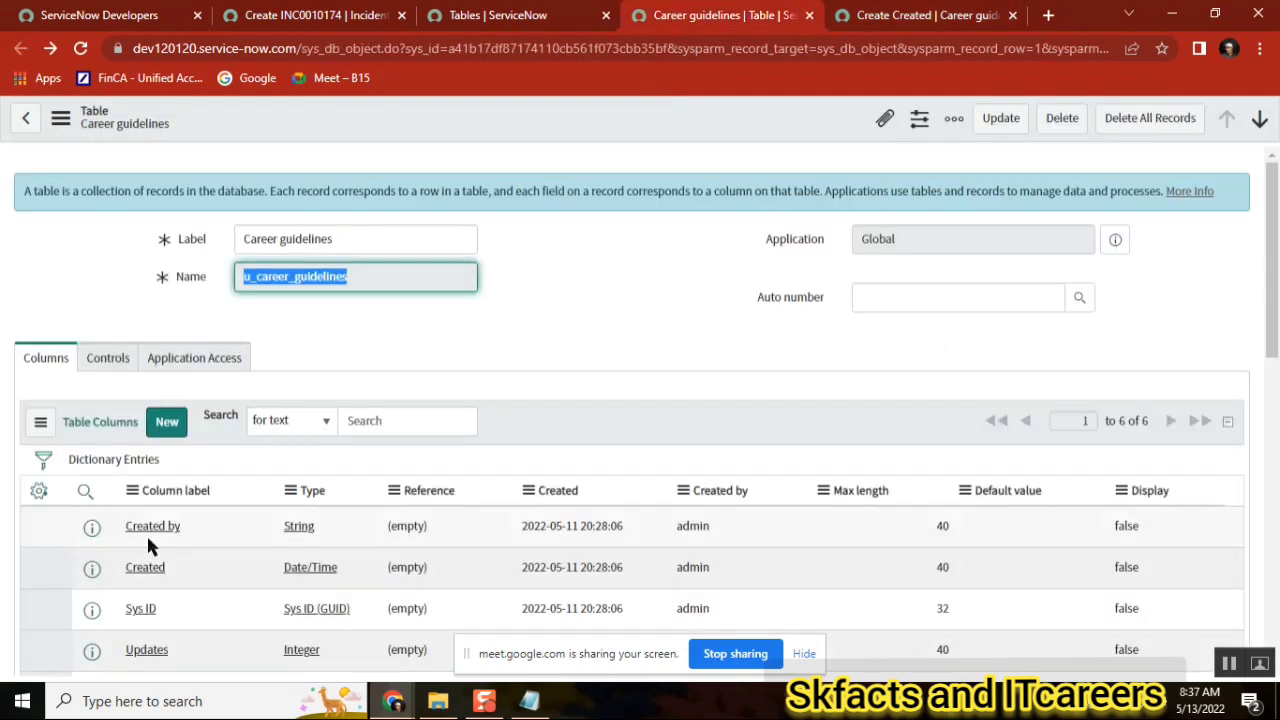
{"action": "left_click", "coordinate": [912, 18]}
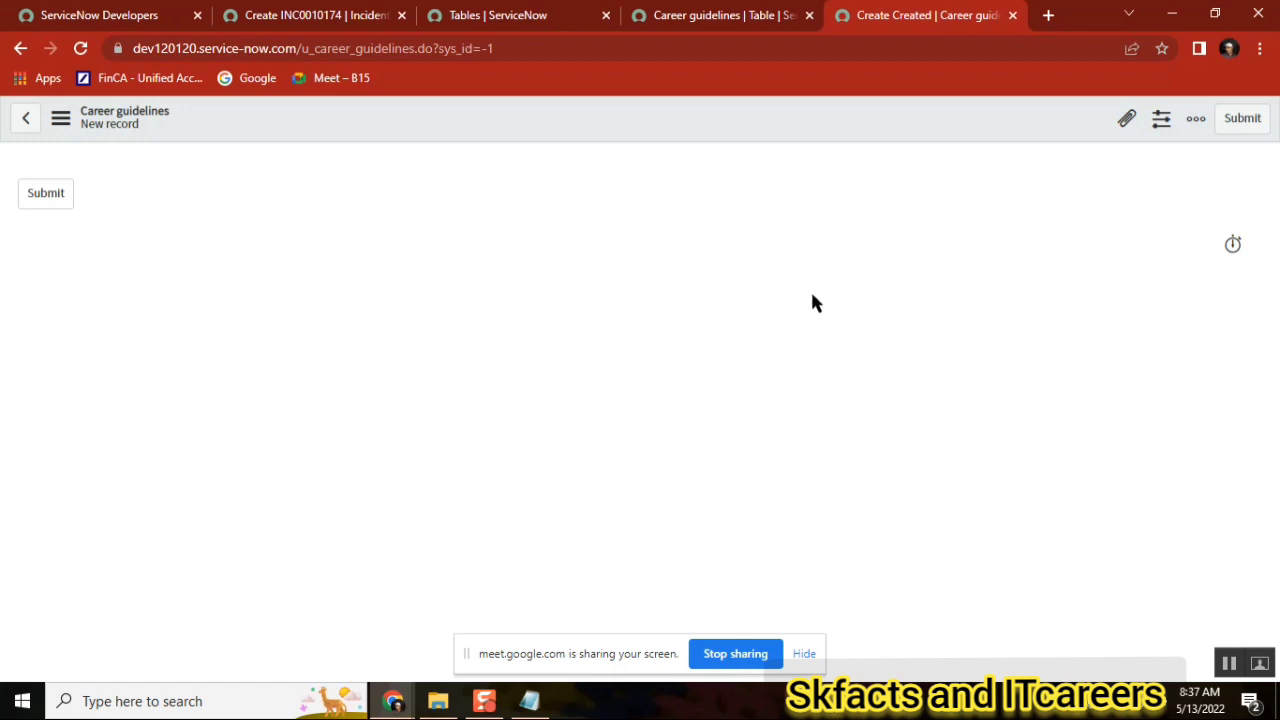
{"action": "left_click", "coordinate": [686, 17]}
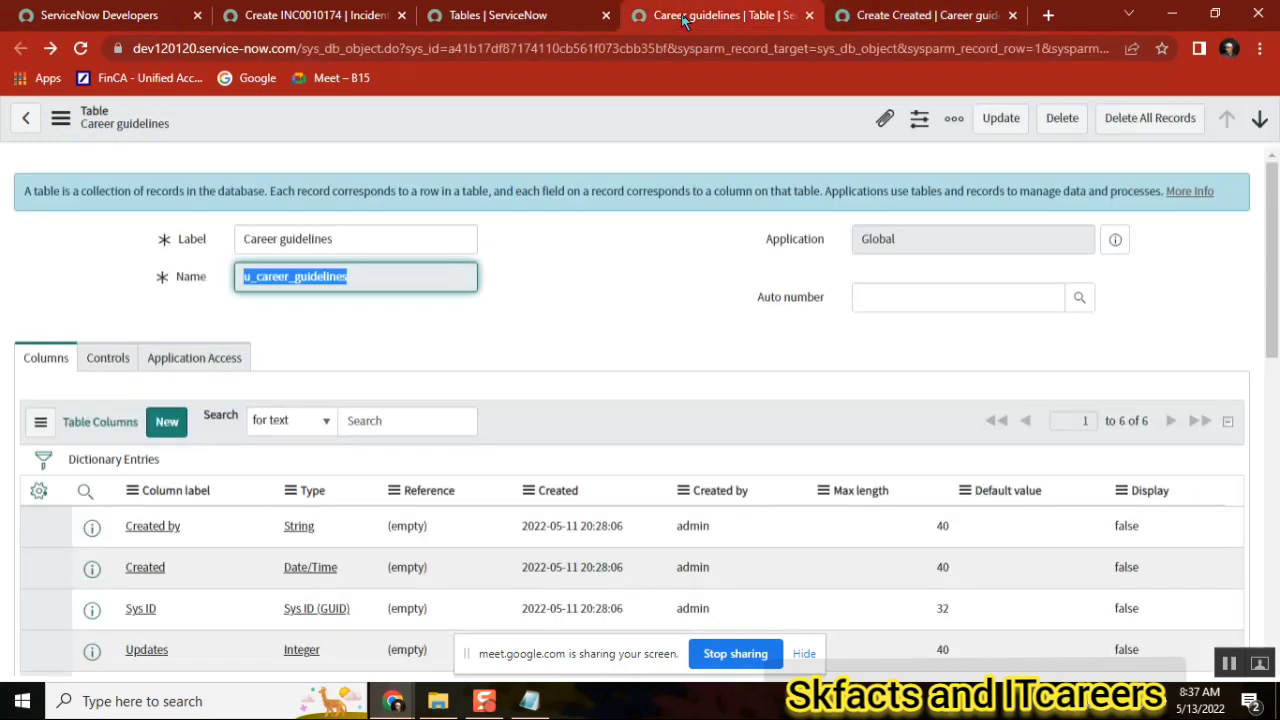
Examine the Career guidelines table's label and name, and the Number field on the new incident form
{"action": "double_click", "coordinate": [283, 238]}
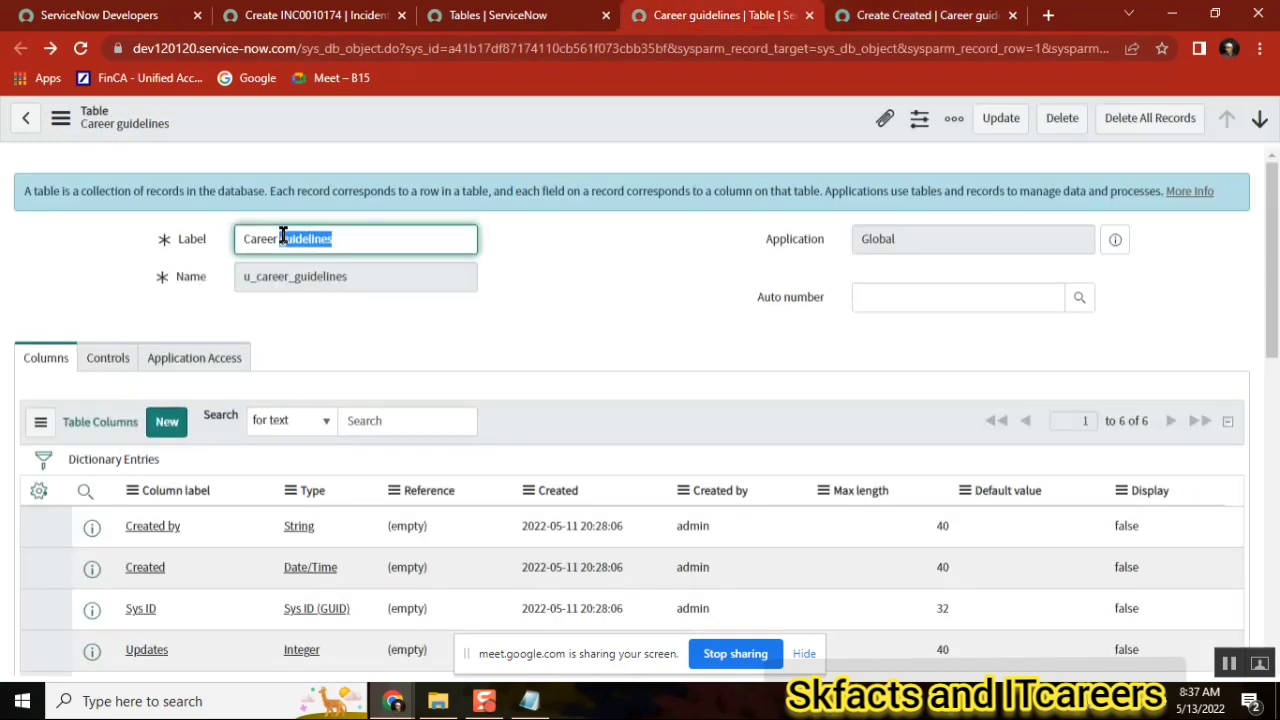
{"action": "double_click", "coordinate": [316, 276]}
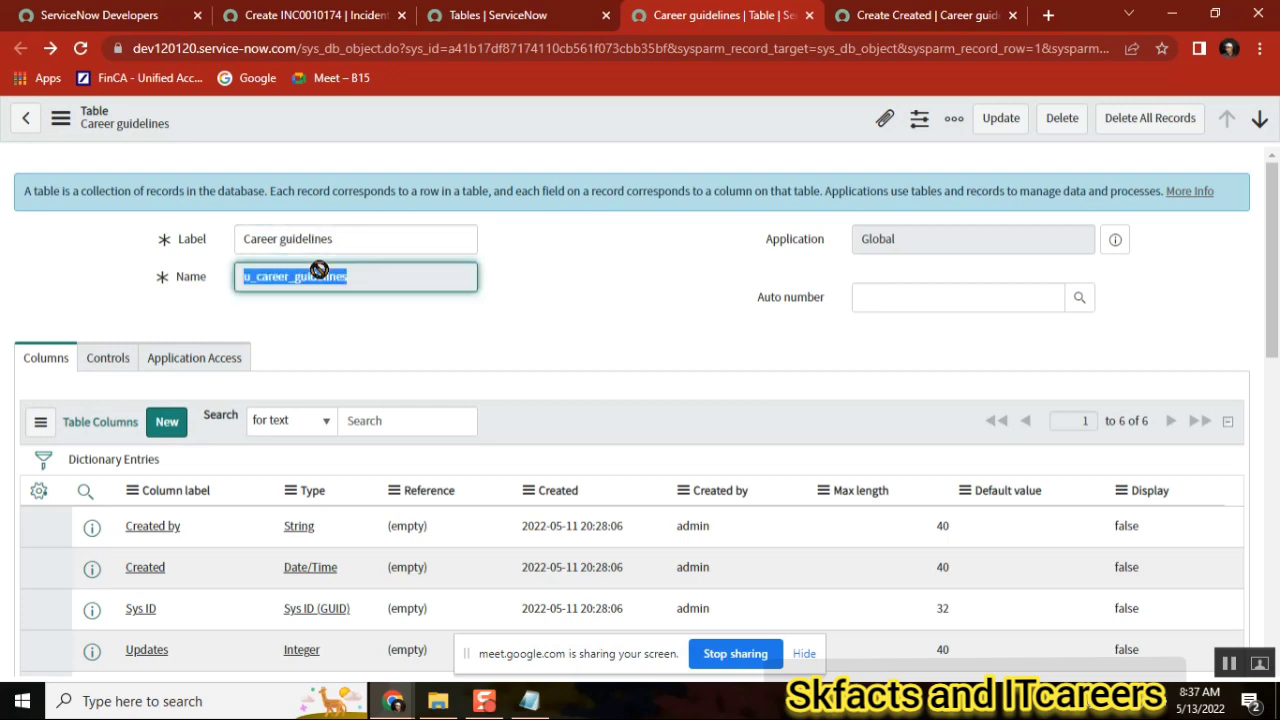
{"action": "left_click", "coordinate": [312, 18]}
{"action": "left_click", "coordinate": [376, 240]}
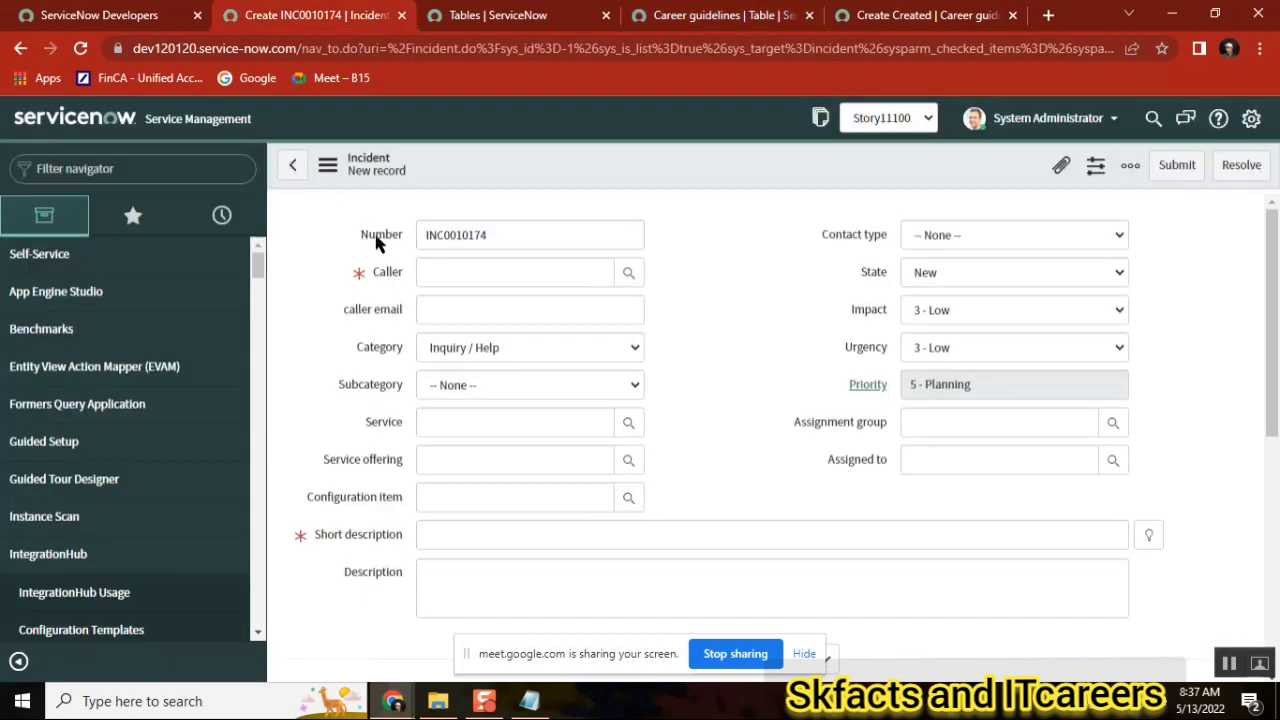
{"action": "left_click", "coordinate": [451, 234]}
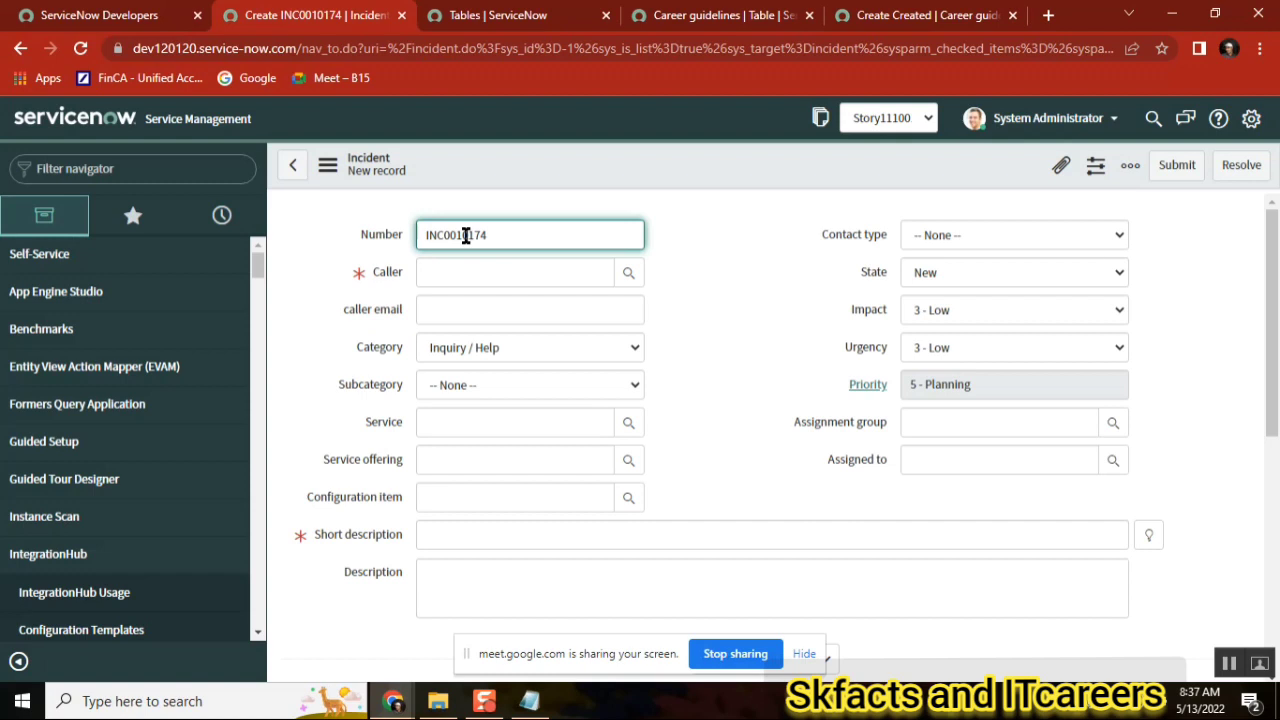
{"action": "double_click", "coordinate": [364, 234]}
{"action": "left_click", "coordinate": [362, 234]}
Enable Auto-number in the controls of the Career guidelines table
{"action": "left_click", "coordinate": [708, 22]}
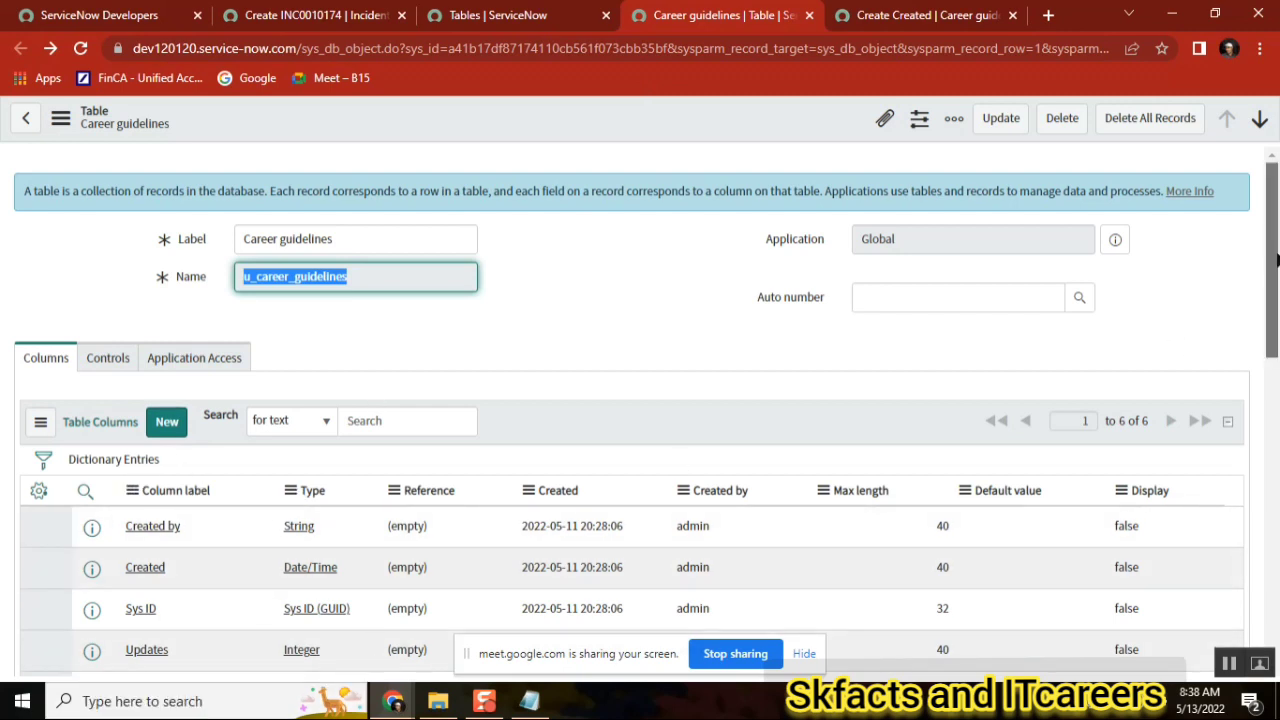
{"action": "scroll", "coordinate": [1276, 260], "scroll_direction": "down", "scroll_amount": 1}
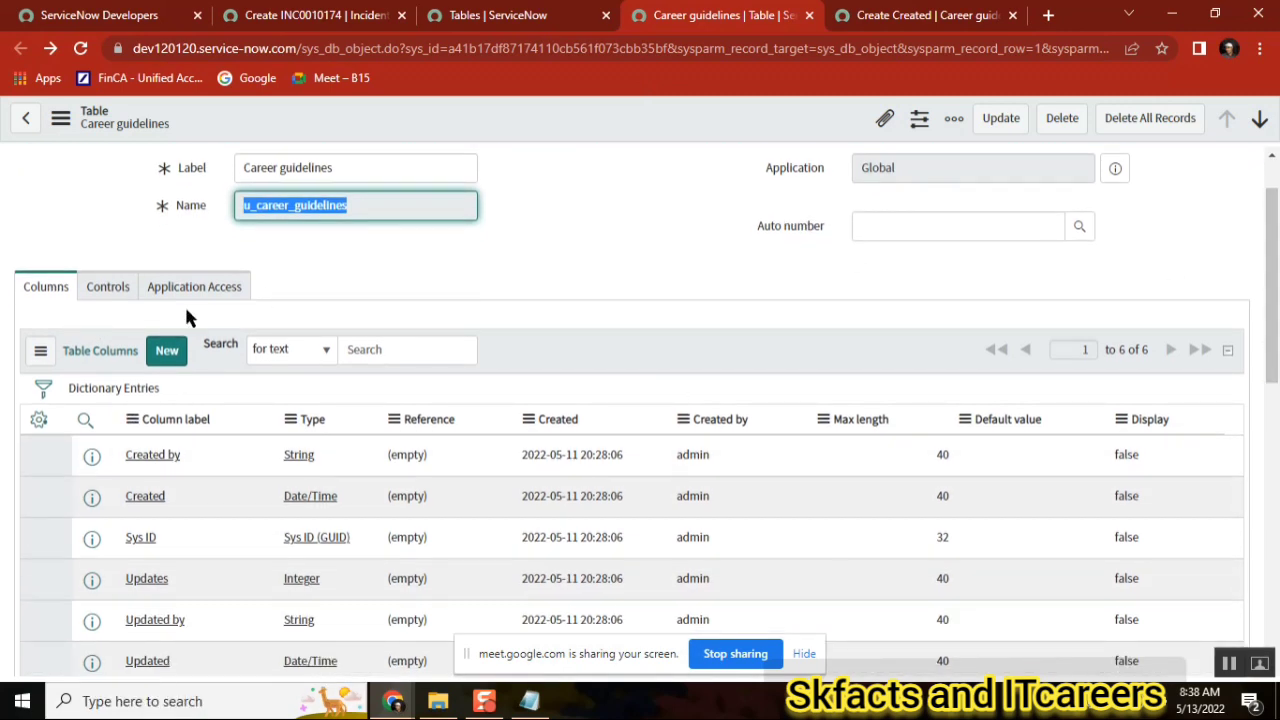
{"action": "left_click", "coordinate": [188, 296]}
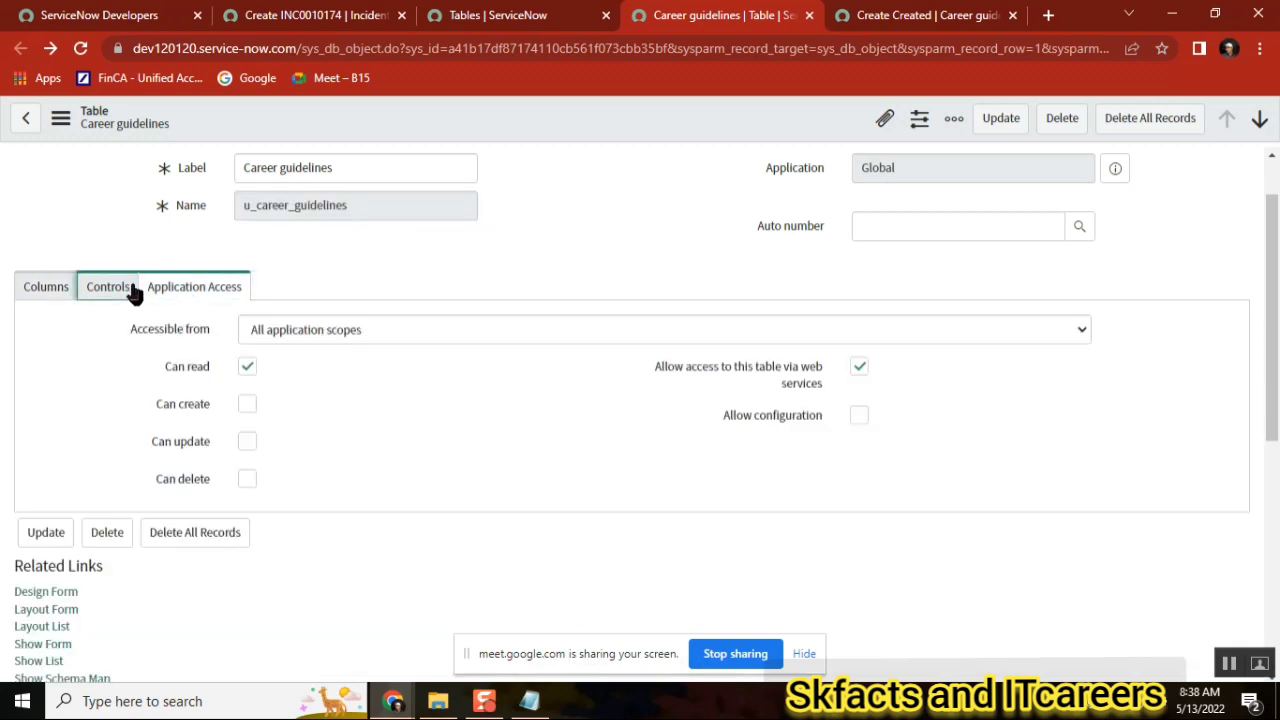
{"action": "left_click", "coordinate": [134, 292]}
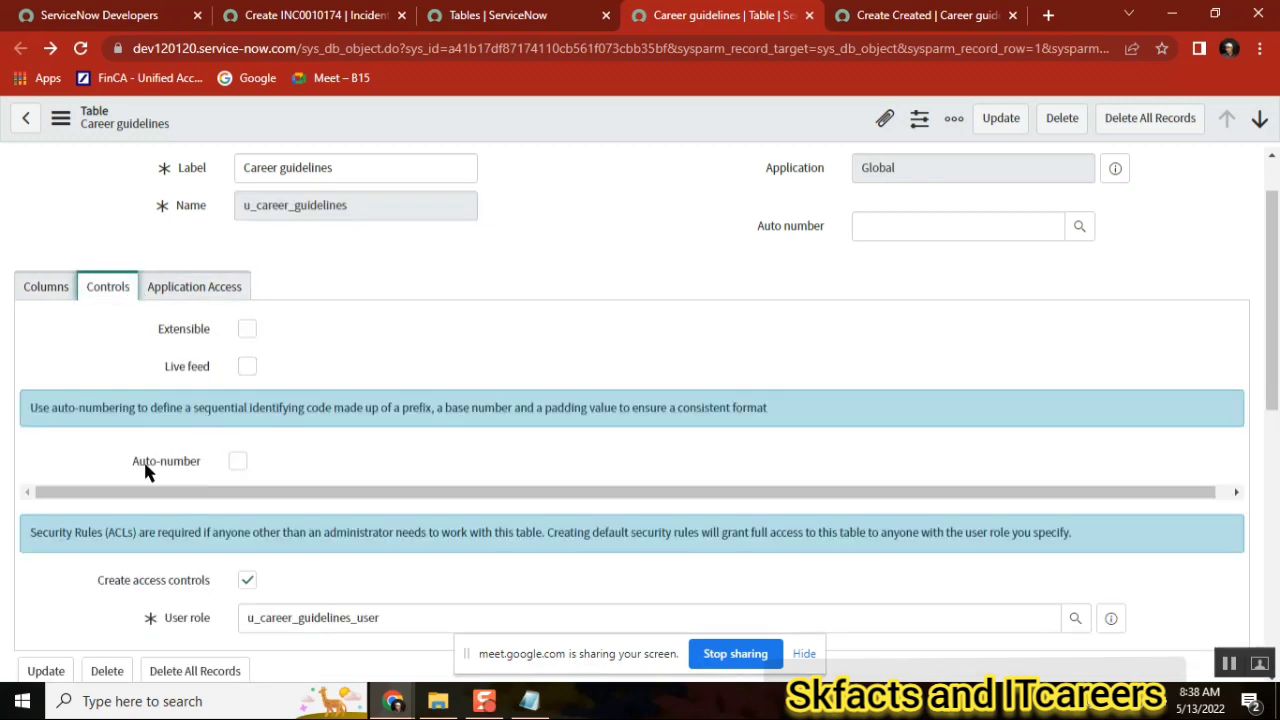
{"action": "left_click", "coordinate": [237, 462]}
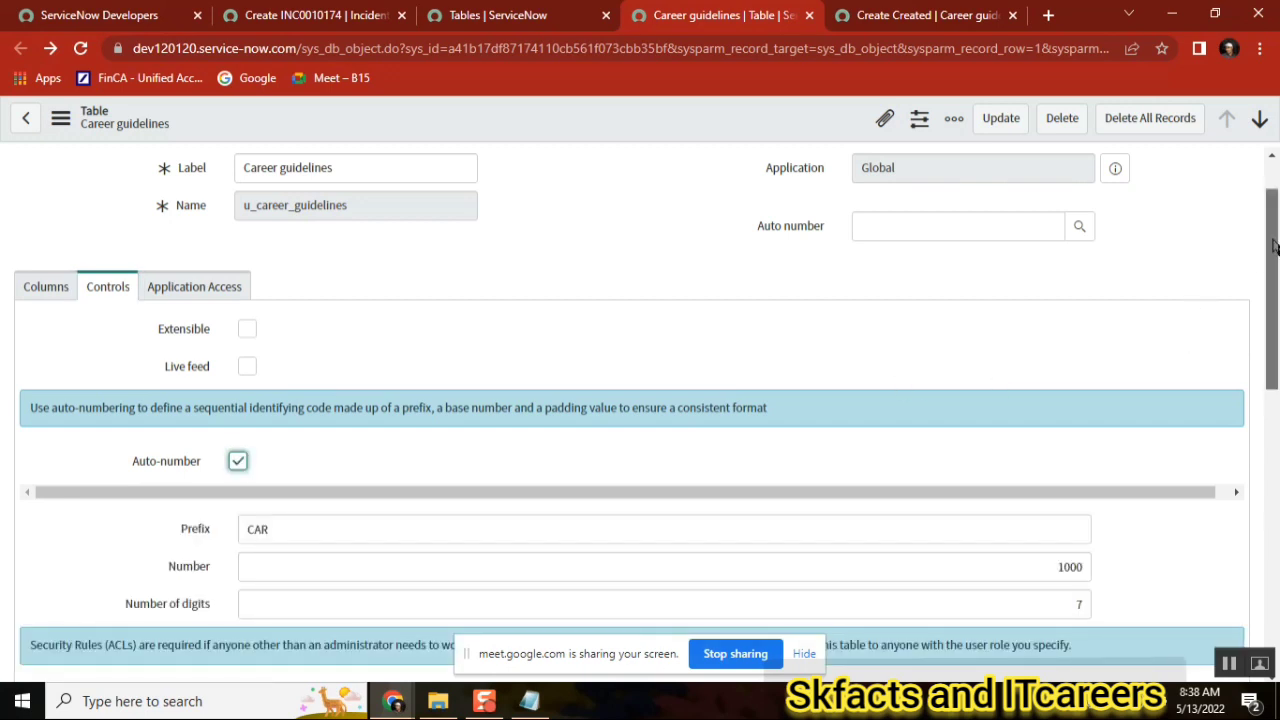
Compare the Career guidelines table's auto-number prefix setting with the prefix of the number on the new incident form
{"action": "left_click_drag", "start_coordinate": [1271, 251], "coordinate": [1273, 323]}
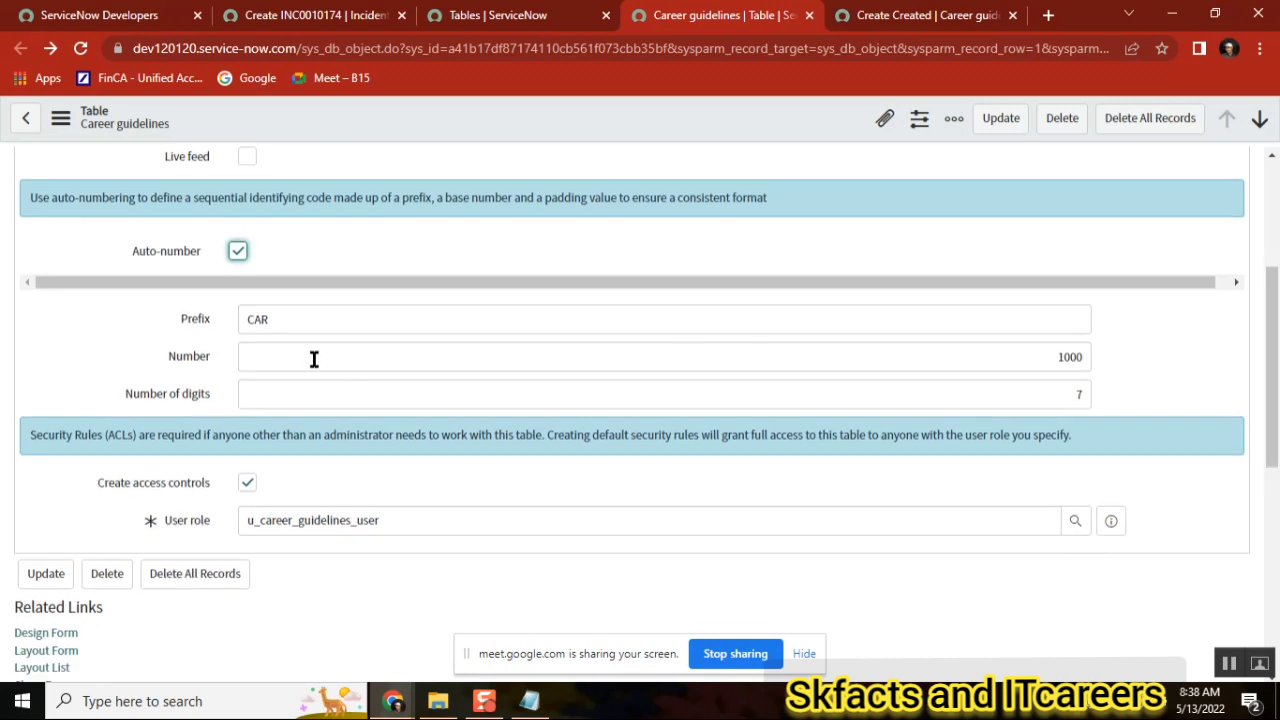
{"action": "mouse_move", "coordinate": [196, 330]}
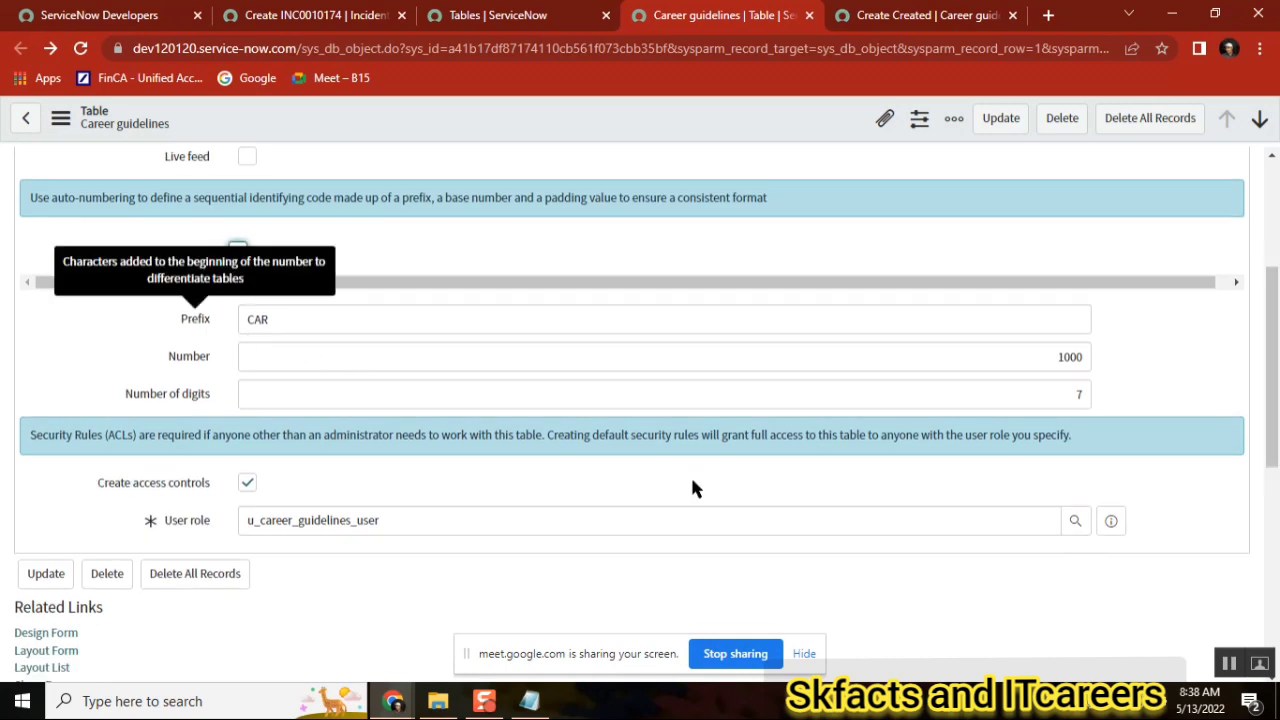
{"action": "left_click", "coordinate": [1230, 665]}
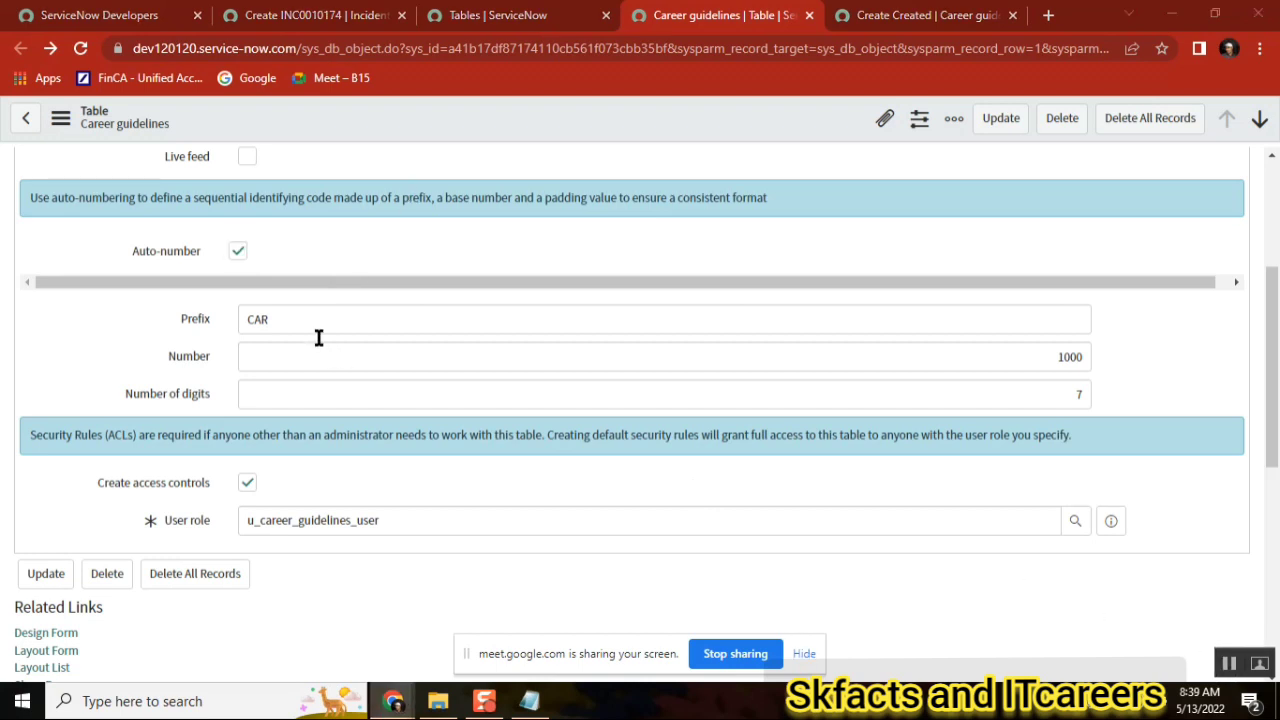
{"action": "left_click", "coordinate": [288, 312]}
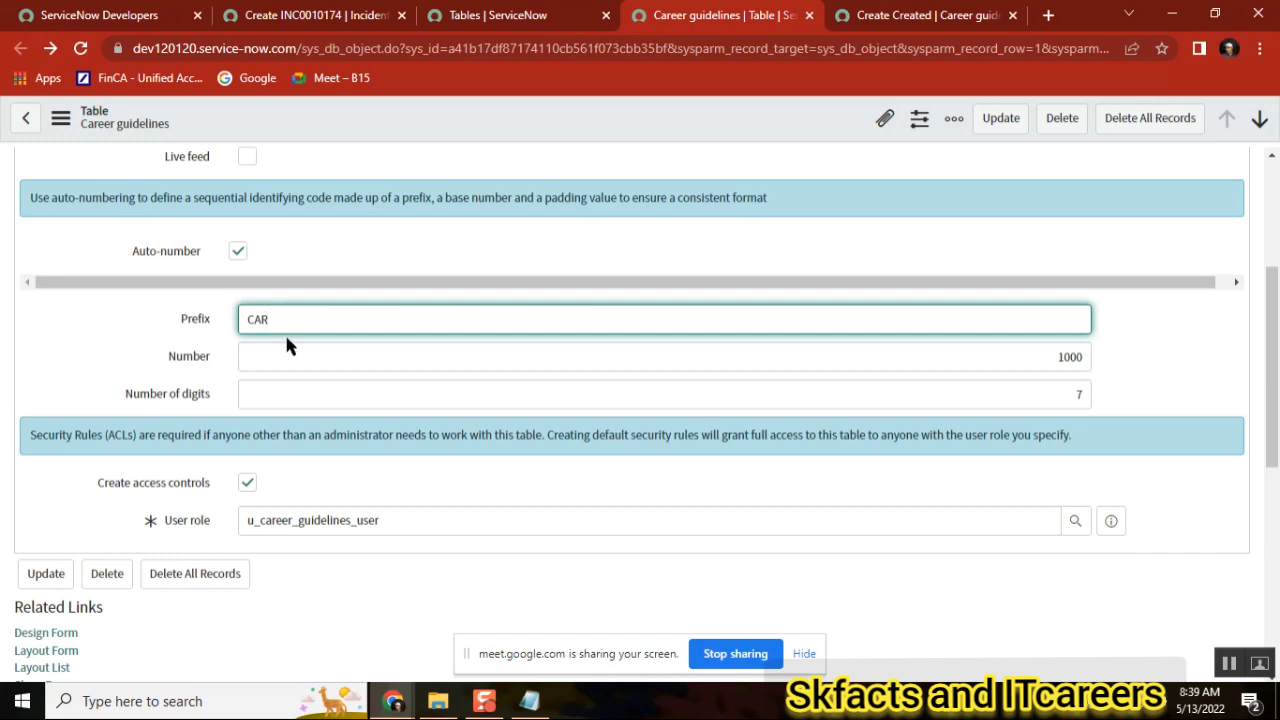
{"action": "left_click", "coordinate": [330, 16]}
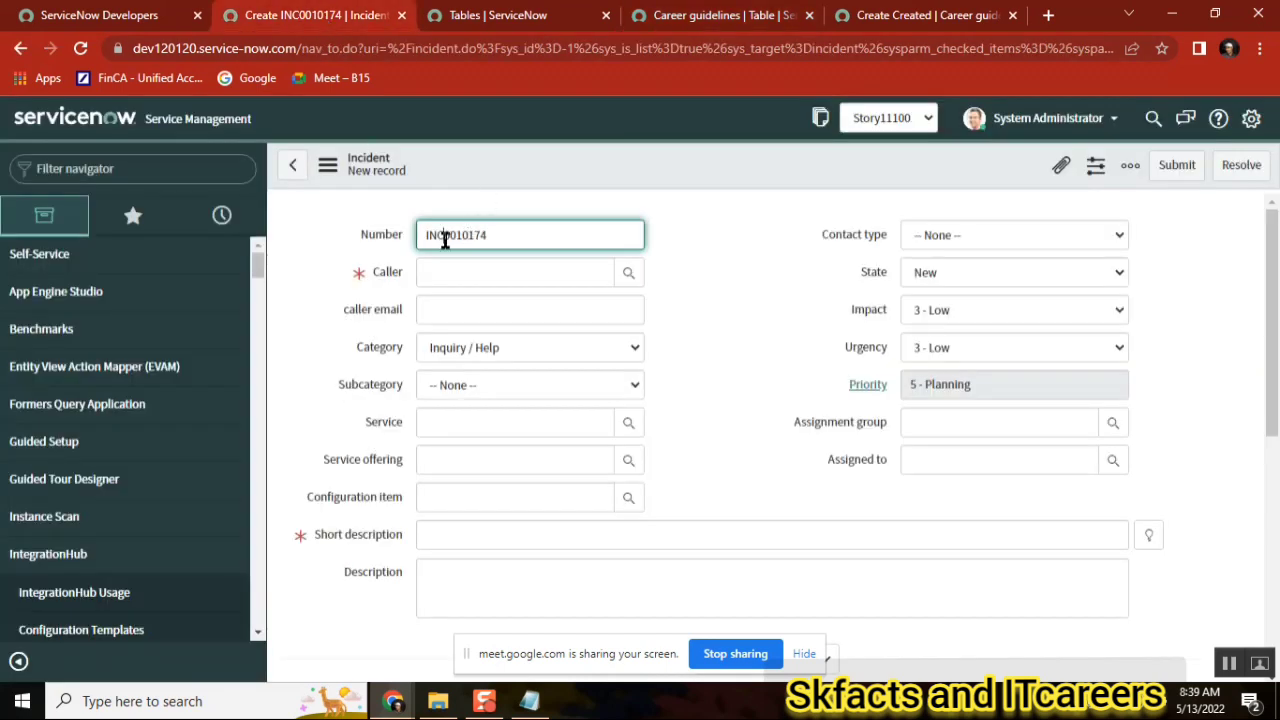
{"action": "left_click_drag", "start_coordinate": [445, 240], "coordinate": [425, 237]}
{"action": "left_click", "coordinate": [386, 240]}
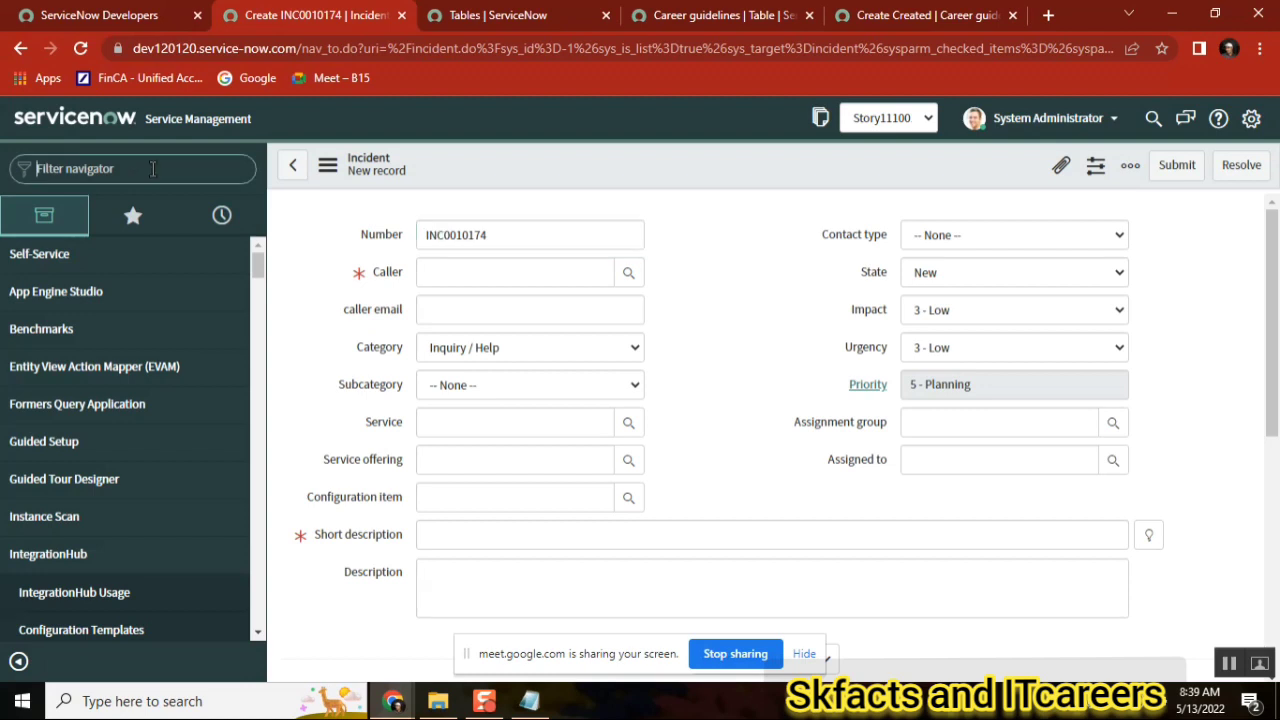
Open the dictionary configuration of the Number field from the new incident form
{"action": "right_click", "coordinate": [378, 241]}
{"action": "key", "text": "Escape"}
{"action": "left_click", "coordinate": [390, 252]}
{"action": "right_click", "coordinate": [386, 240]}
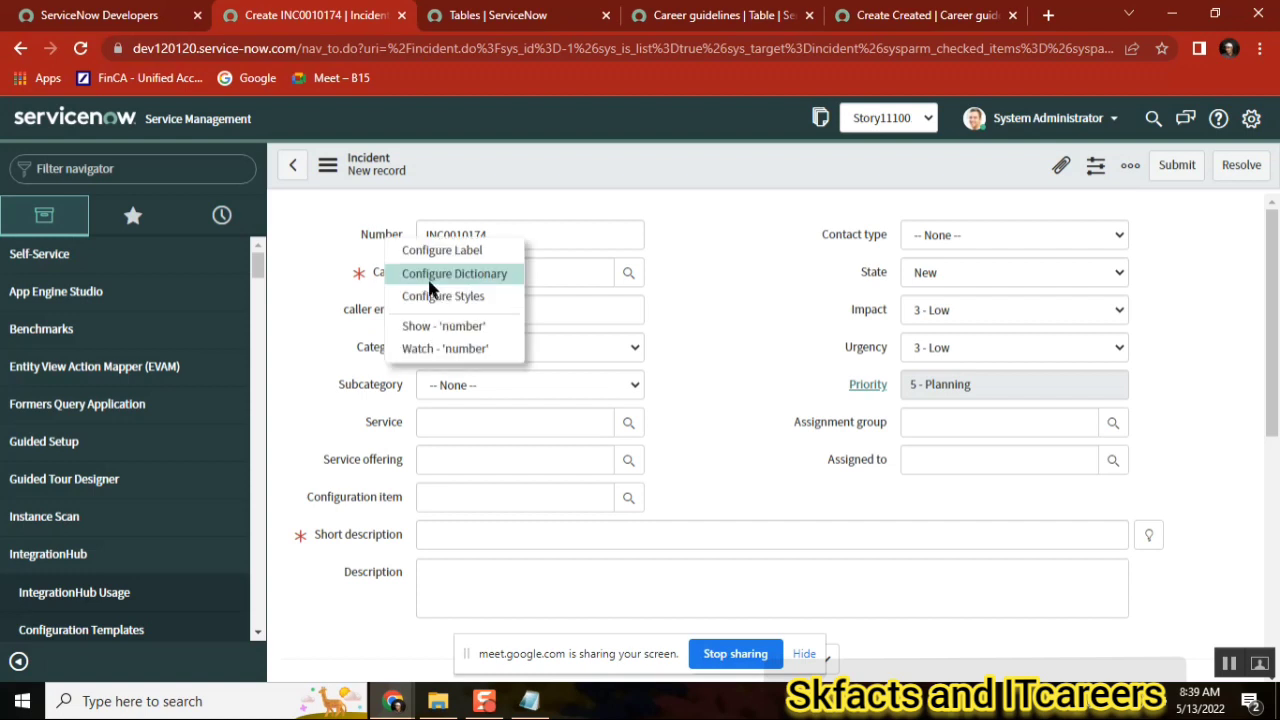
{"action": "key", "text": "Escape"}
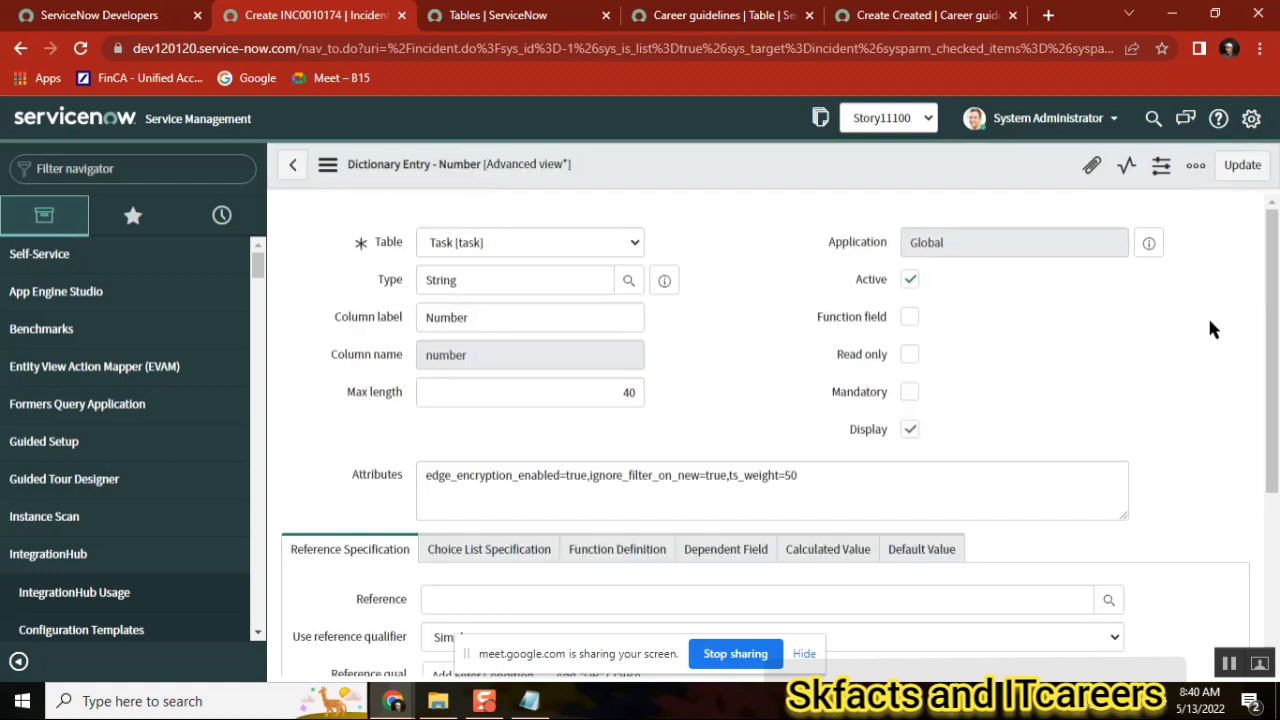
Review the choice list and calculated value settings of the Number dictionary entry, and open its related Task table record
{"action": "scroll", "coordinate": [1268, 245], "scroll_direction": "down", "scroll_amount": 1}
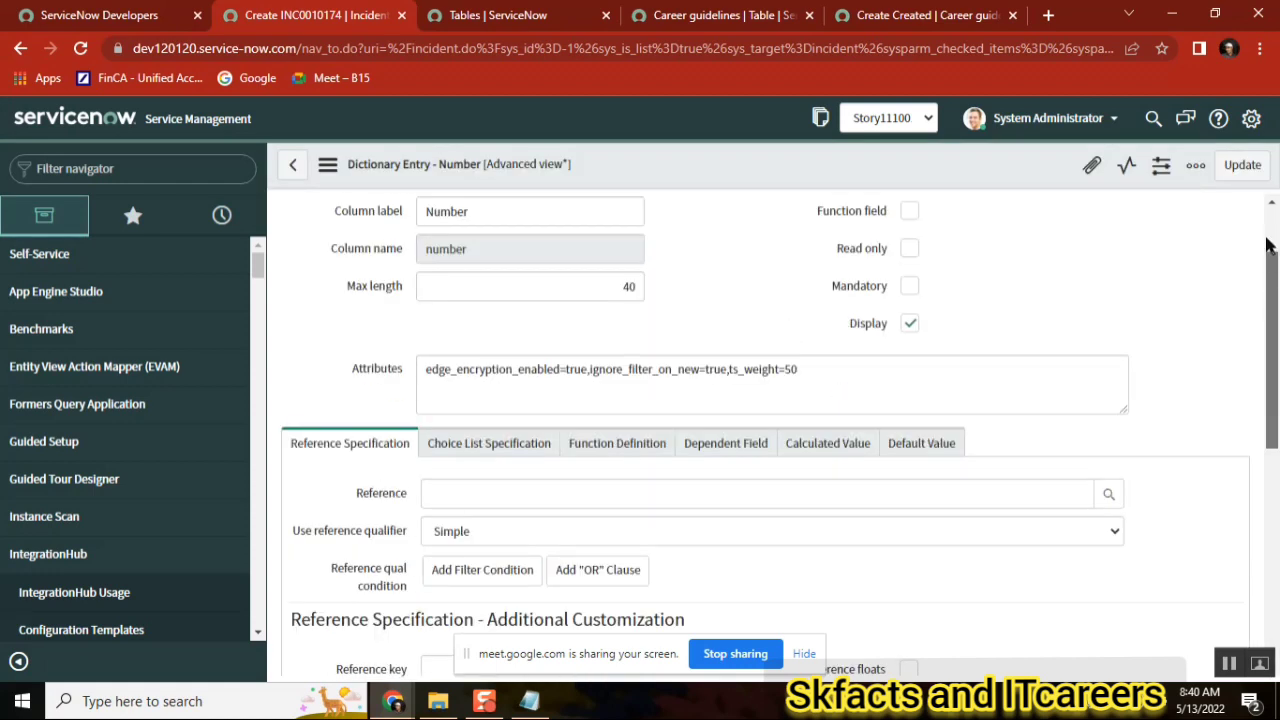
{"action": "scroll", "coordinate": [586, 357], "scroll_direction": "down", "scroll_amount": 2}
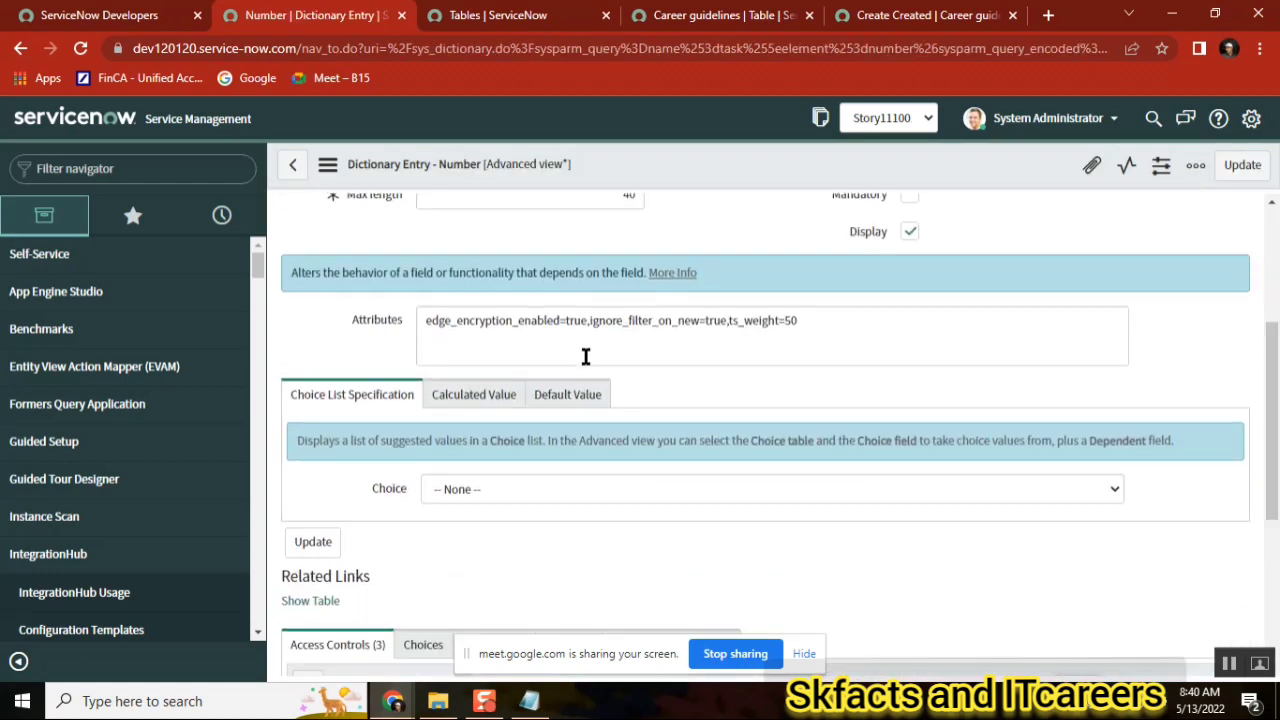
{"action": "left_click", "coordinate": [468, 400]}
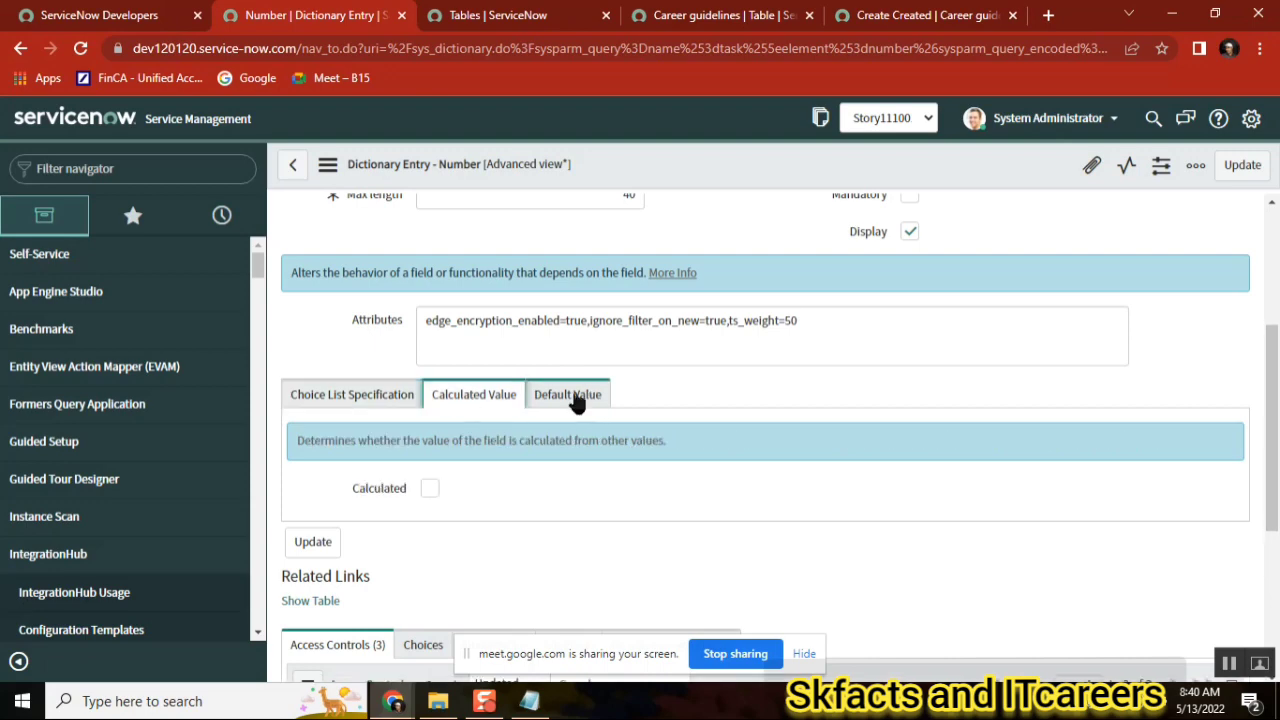
{"action": "left_click", "coordinate": [367, 394]}
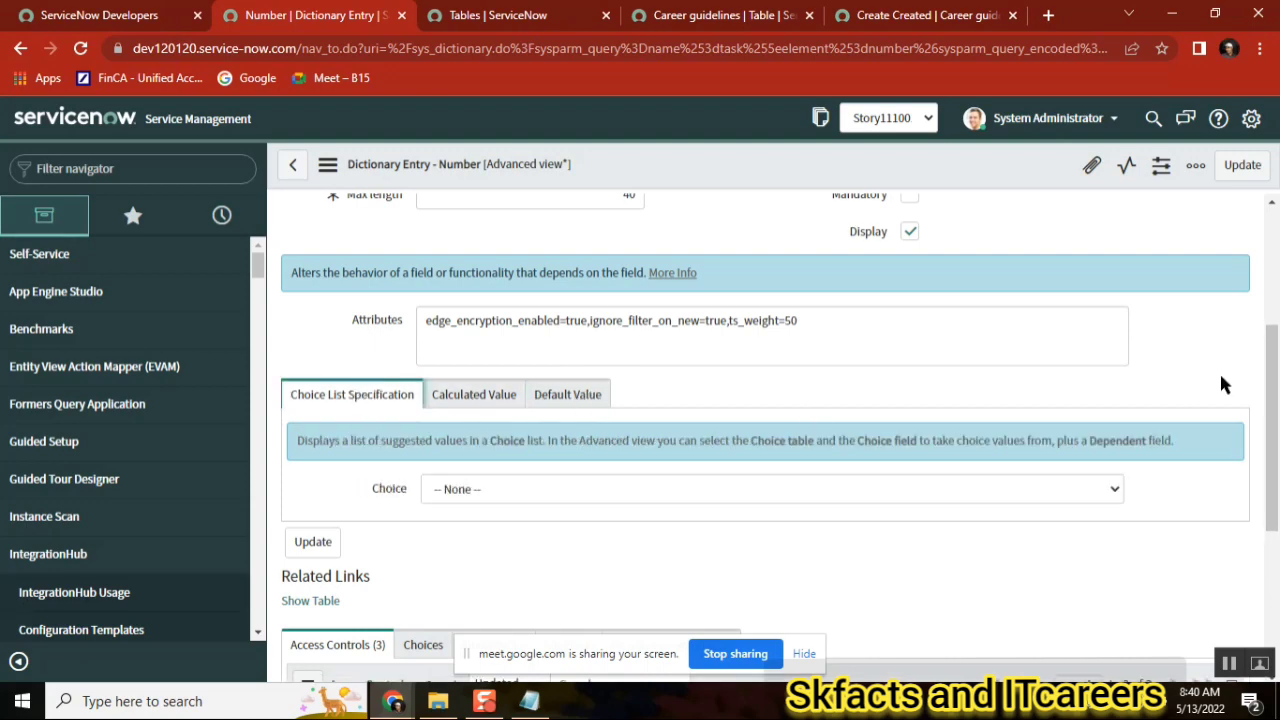
{"action": "left_click_drag", "start_coordinate": [1268, 412], "coordinate": [1210, 422]}
{"action": "left_click", "coordinate": [303, 580]}
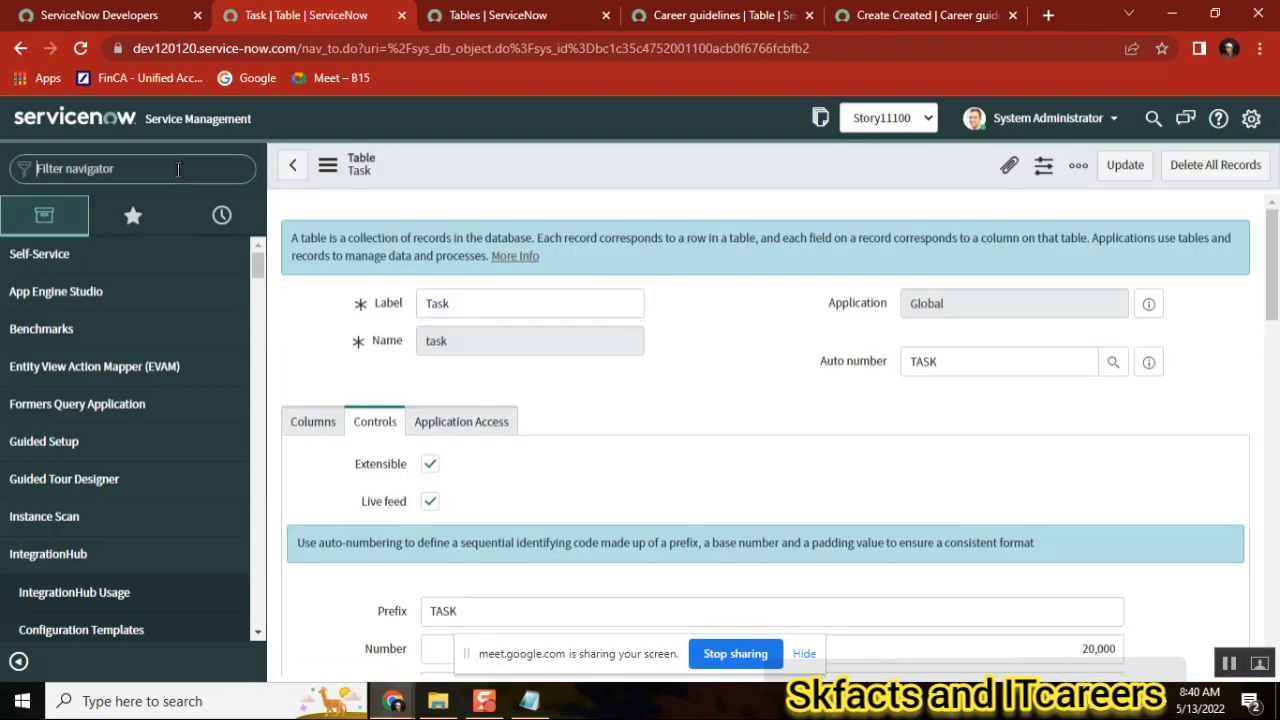
Filter the tables list by the name "incident" and open the Incident table record, returning to the Task table record
{"action": "left_click", "coordinate": [490, 14]}
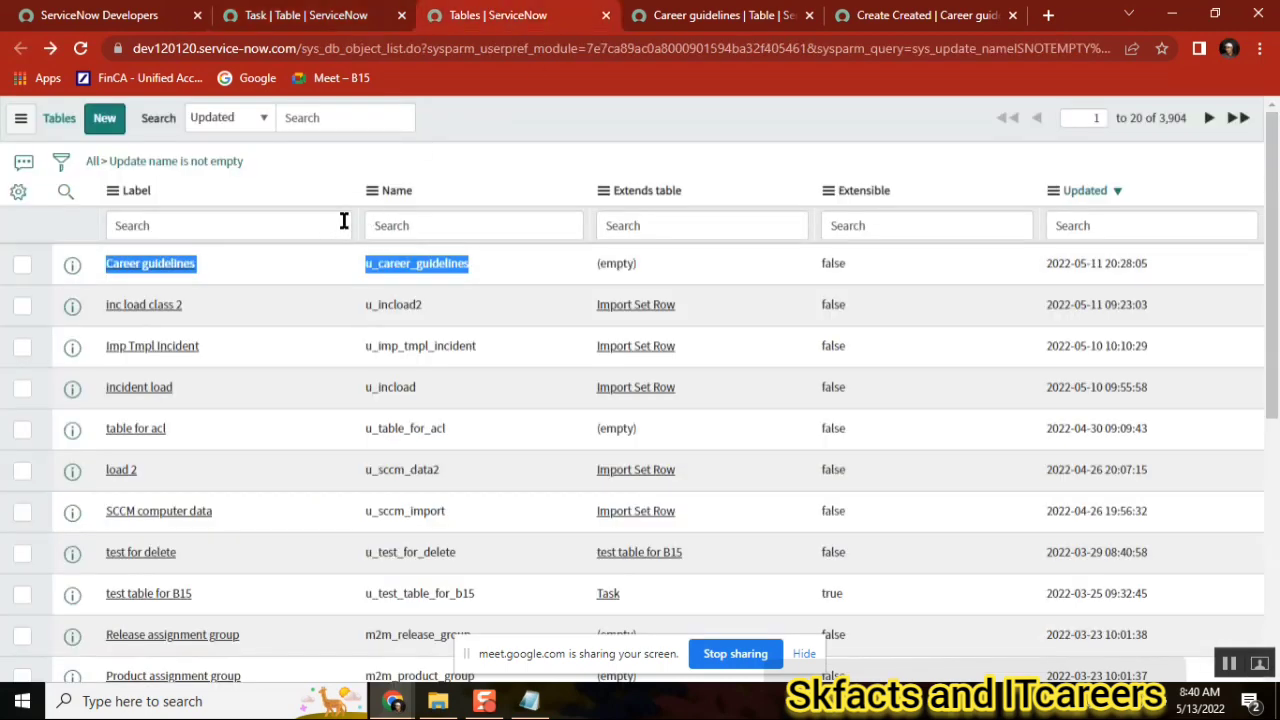
{"action": "left_click", "coordinate": [438, 214]}
{"action": "type", "text": "incident"}
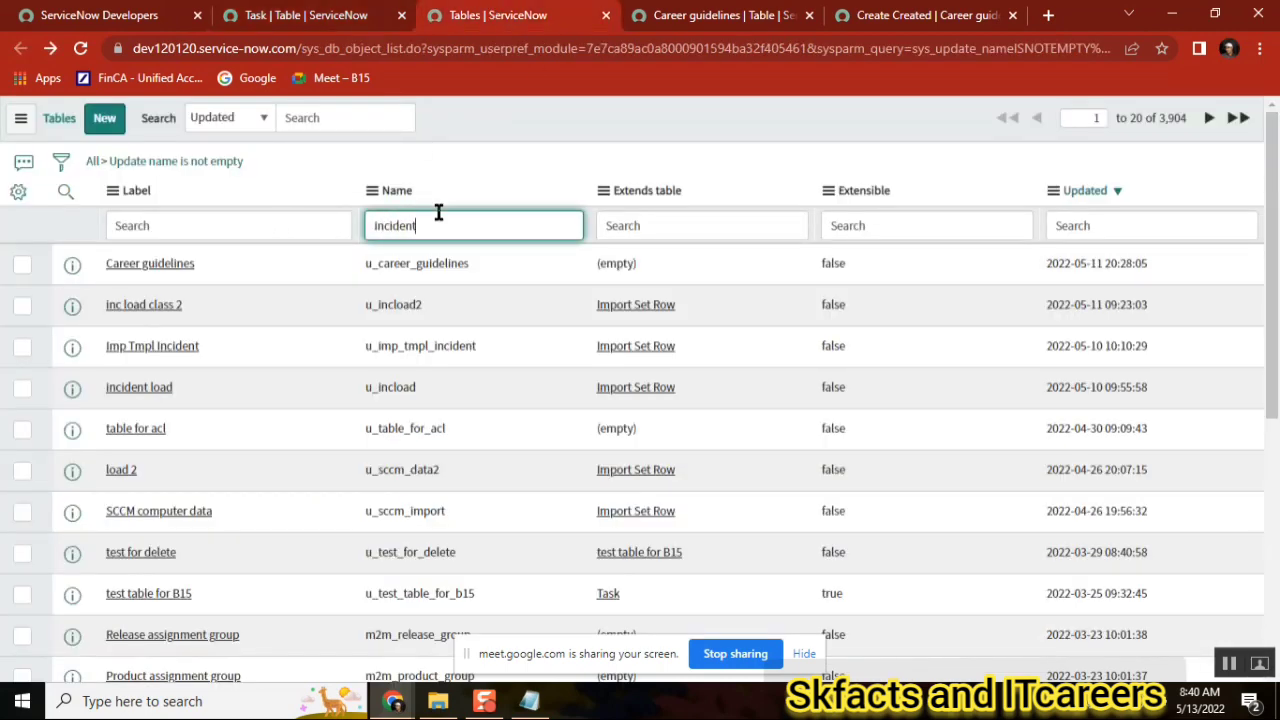
{"action": "key", "text": "Return"}
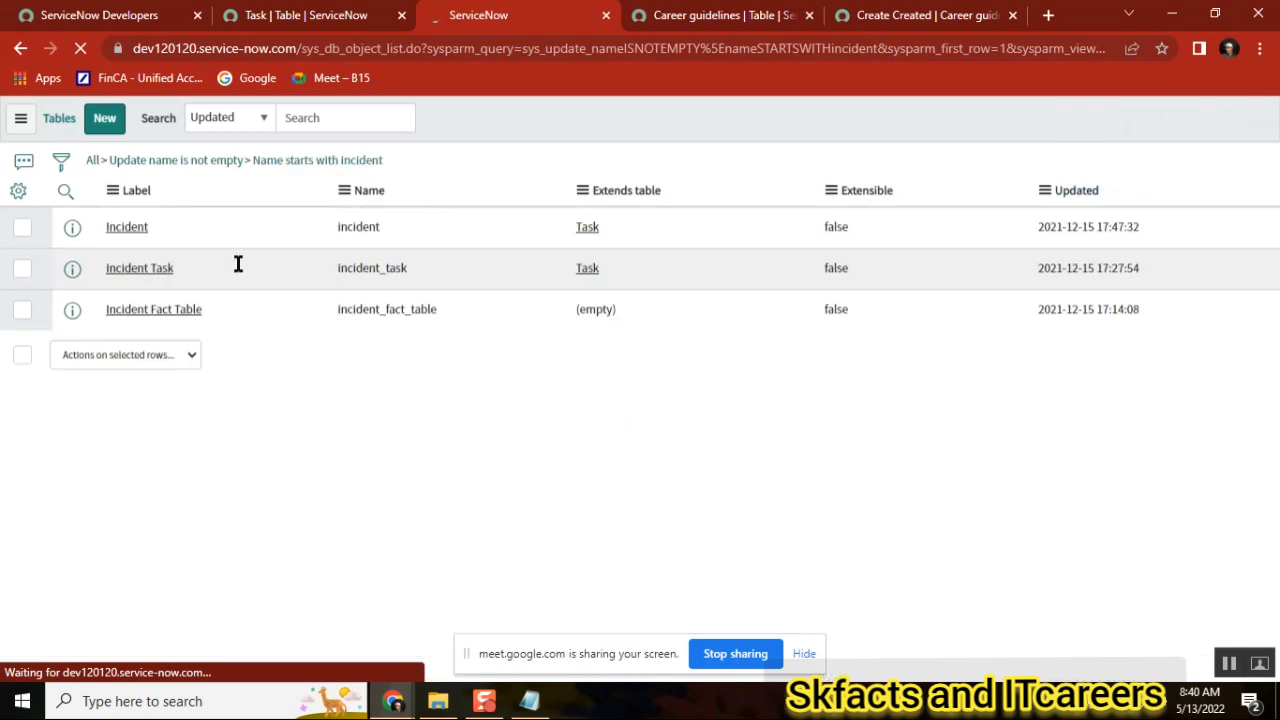
{"action": "left_click", "coordinate": [126, 266]}
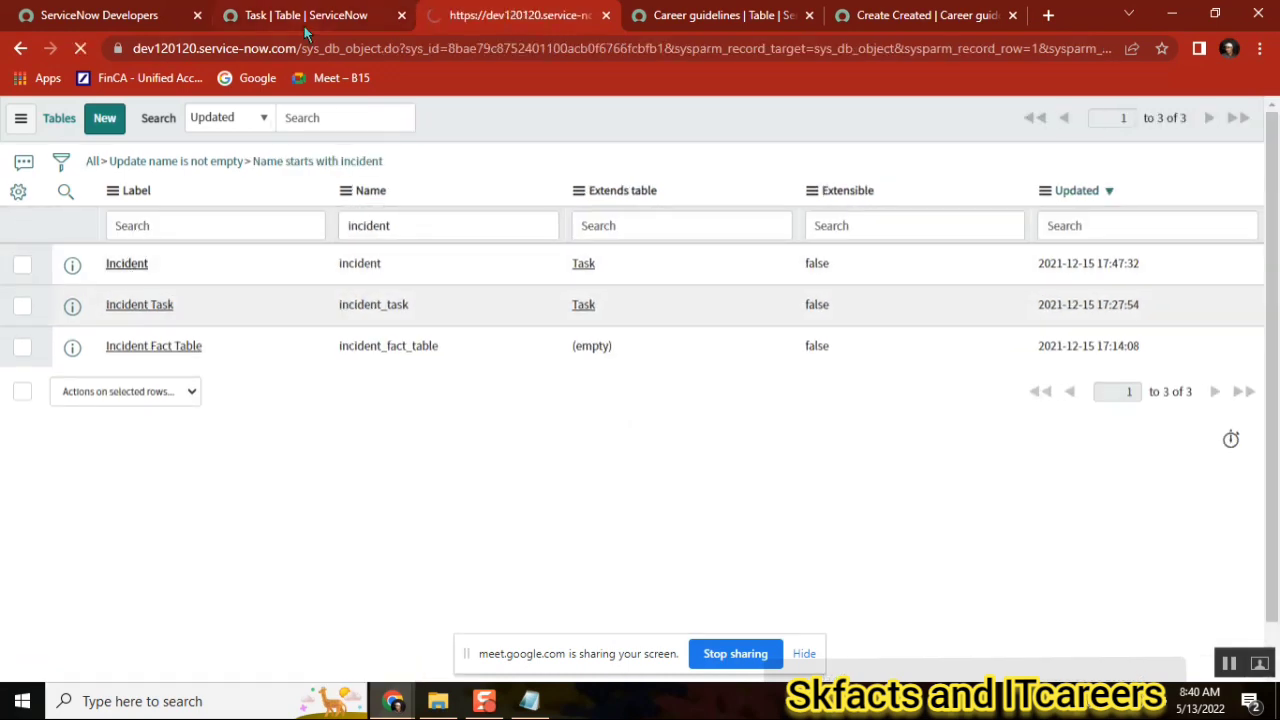
{"action": "left_click", "coordinate": [389, 20]}
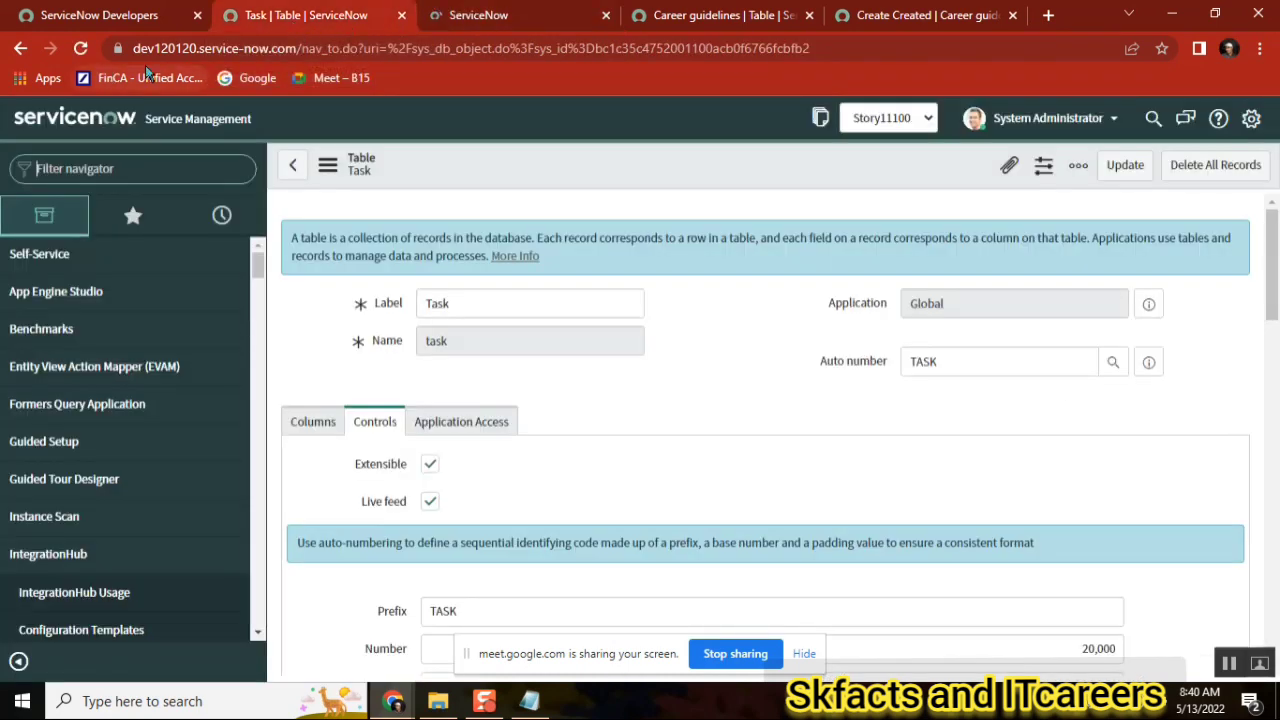
Load a new incident form by replacing the Task table part of the page address with incident.do?sys_id=-1
{"action": "left_click", "coordinate": [335, 52]}
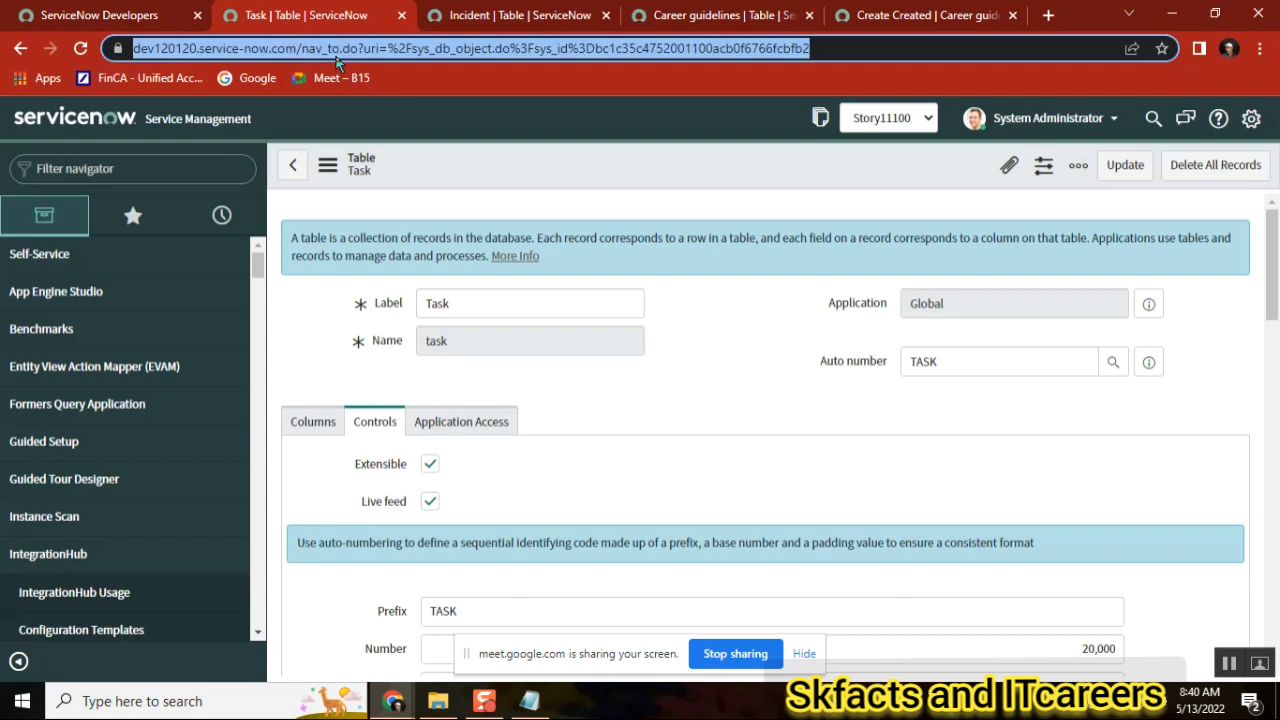
{"action": "double_click", "coordinate": [456, 48]}
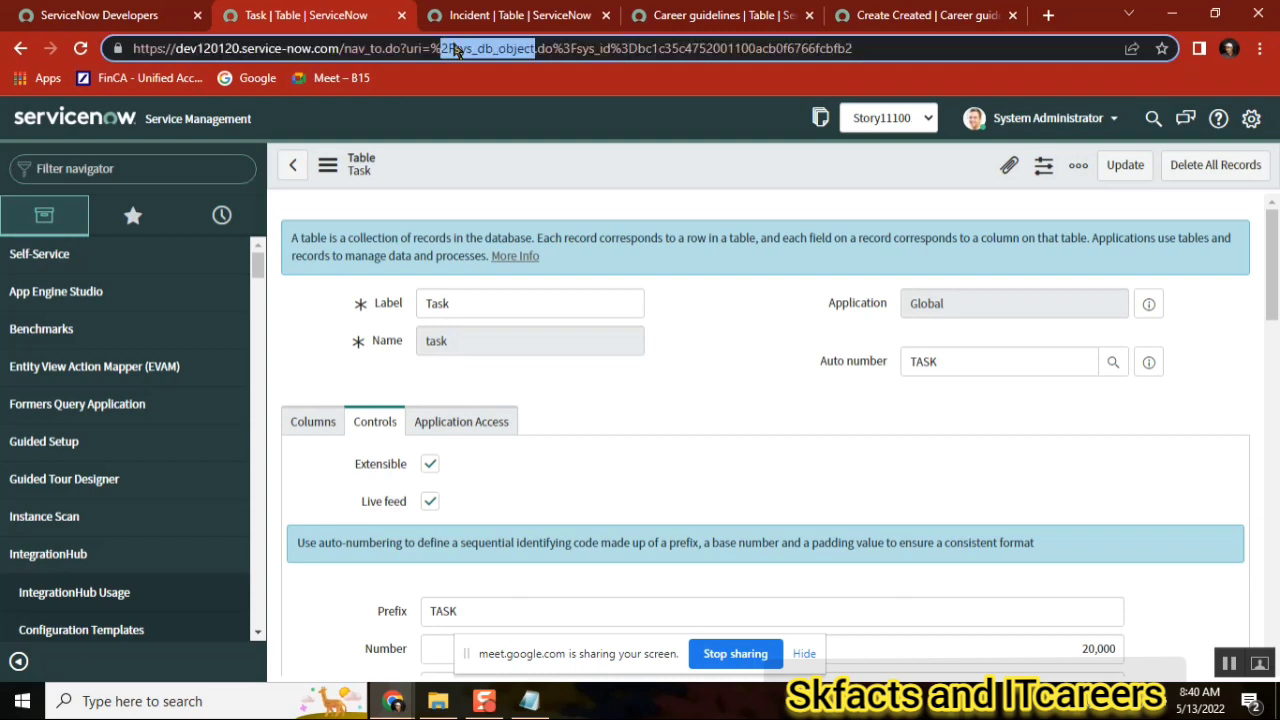
{"action": "left_click", "coordinate": [526, 48]}
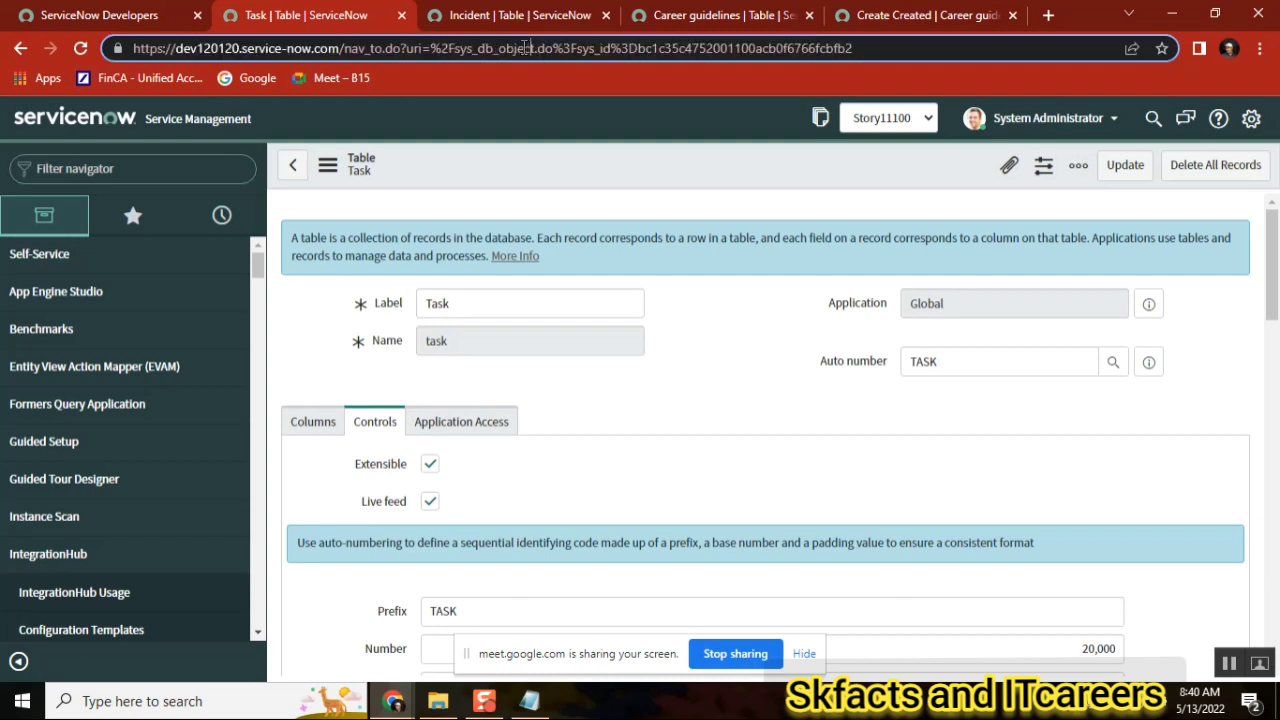
{"action": "left_click", "coordinate": [456, 48]}
{"action": "key", "text": "Delete"}
{"action": "key", "text": "Delete"}
{"action": "key", "text": "Delete"}
{"action": "key", "text": "Delete"}
{"action": "key", "text": "Delete"}
{"action": "key", "text": "Delete"}
{"action": "key", "text": "Delete"}
{"action": "key", "text": "Delete"}
{"action": "key", "text": "Delete"}
{"action": "key", "text": "Delete"}
{"action": "key", "text": "Delete"}
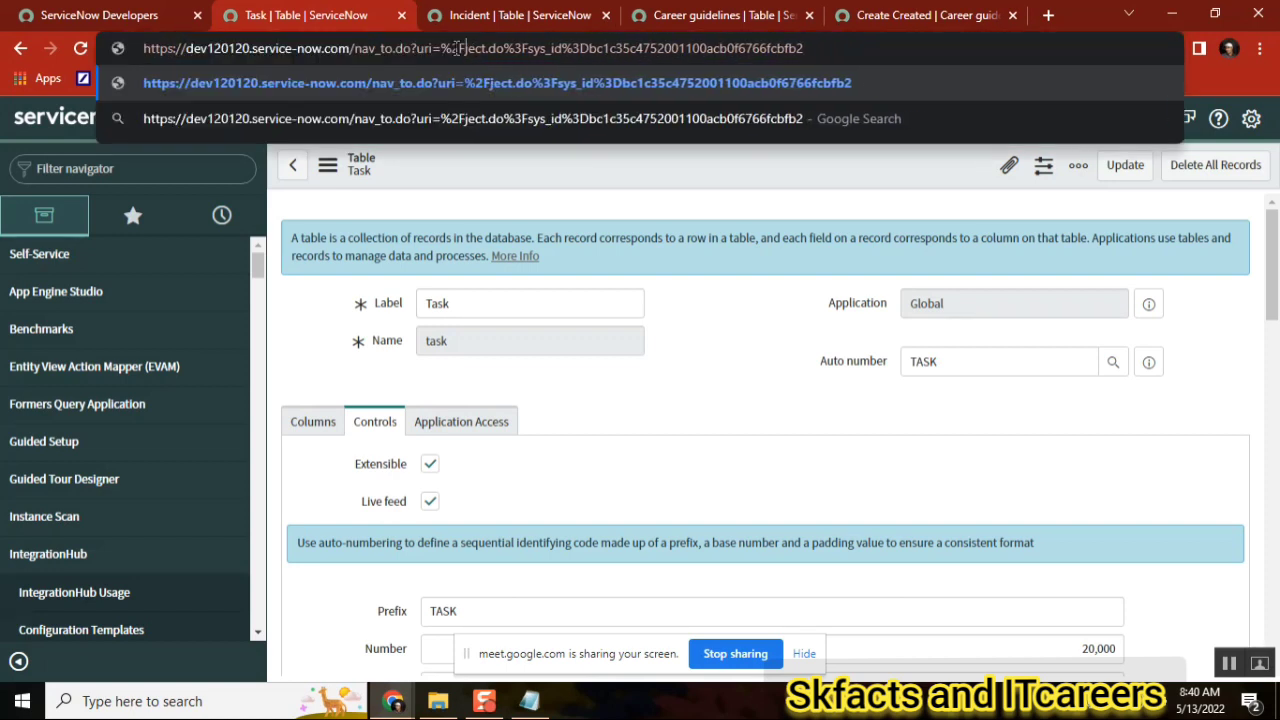
{"action": "key", "text": "Delete"}
{"action": "key", "text": "Delete"}
{"action": "type", "text": "incident.do"}
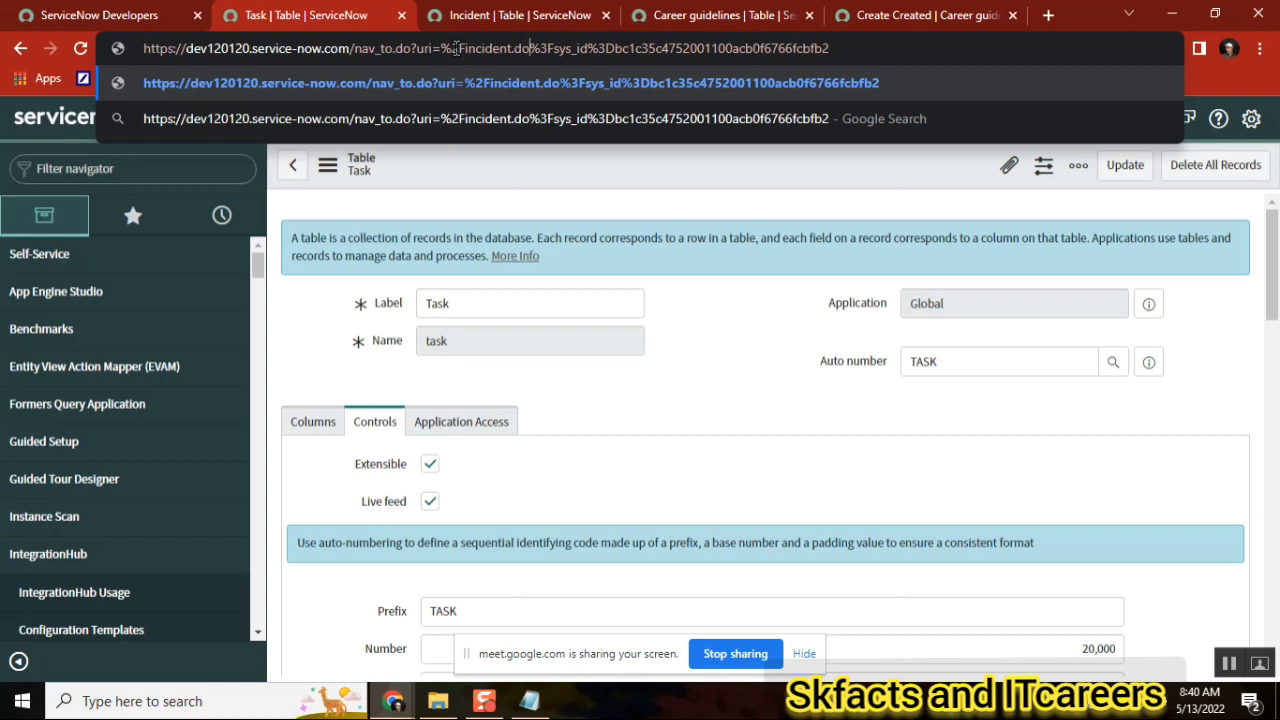
{"action": "type", "text": "?sy"}
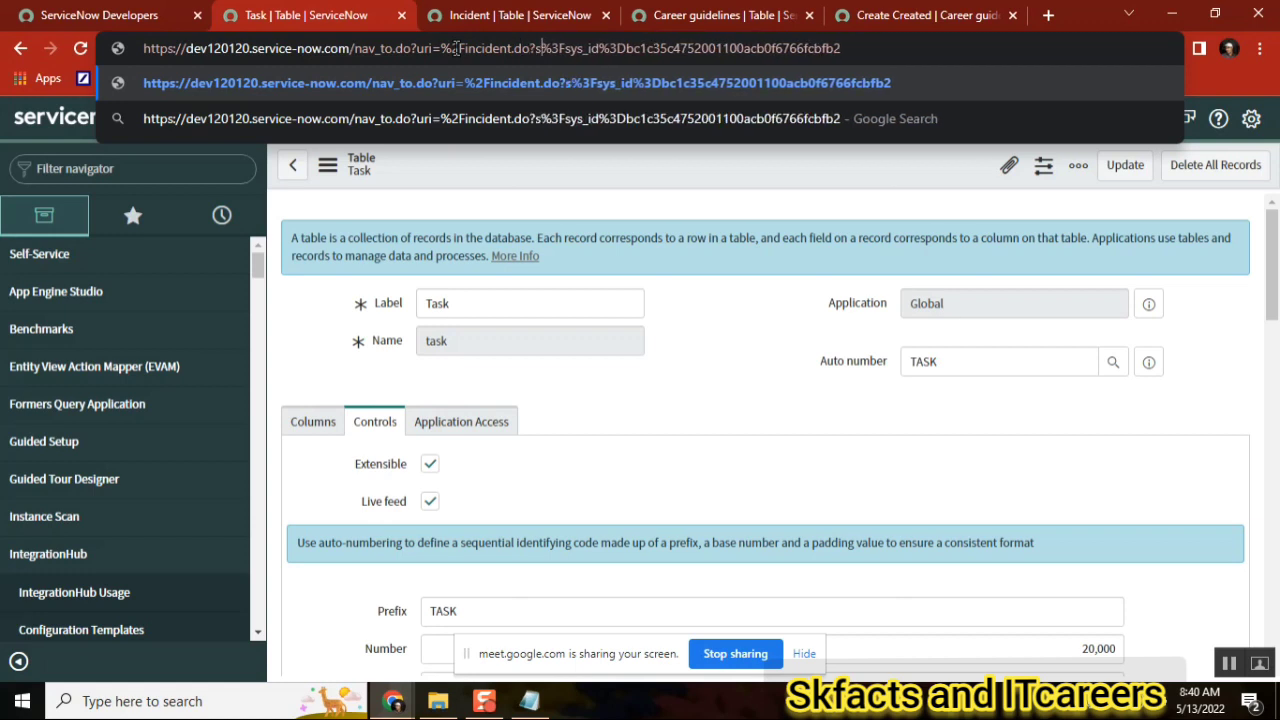
{"action": "type", "text": "s_id"}
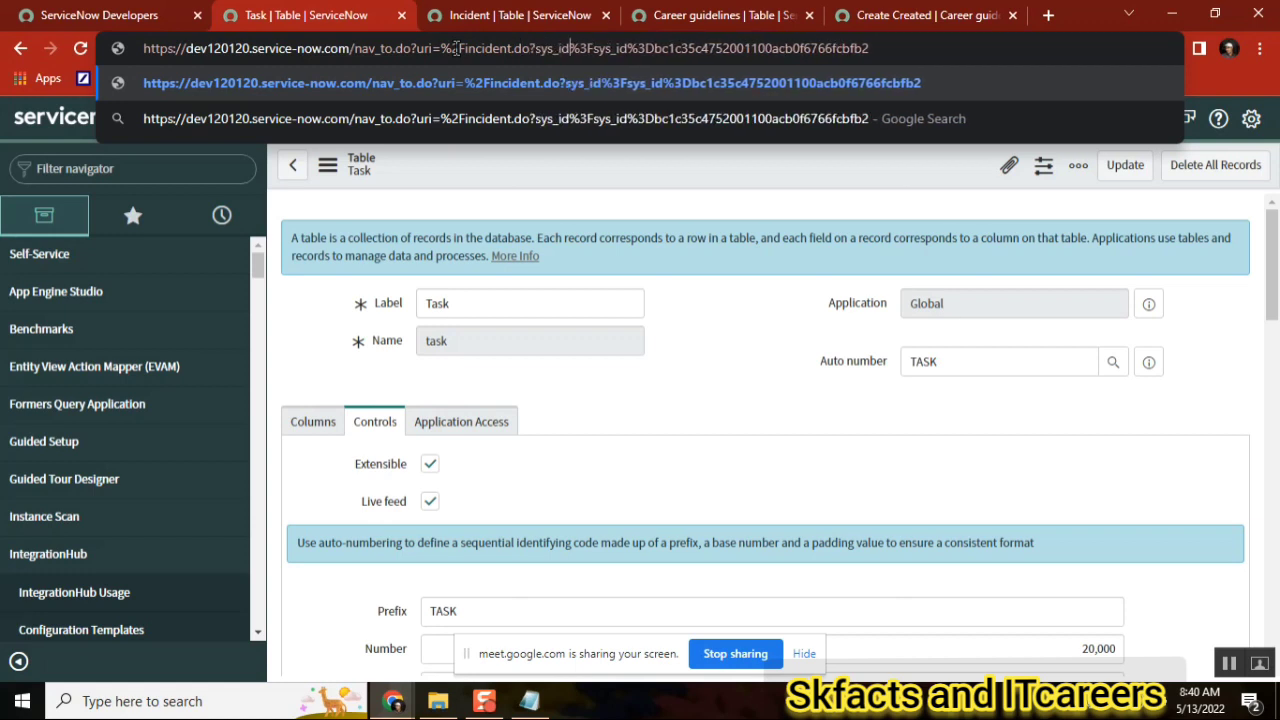
{"action": "type", "text": "=-1"}
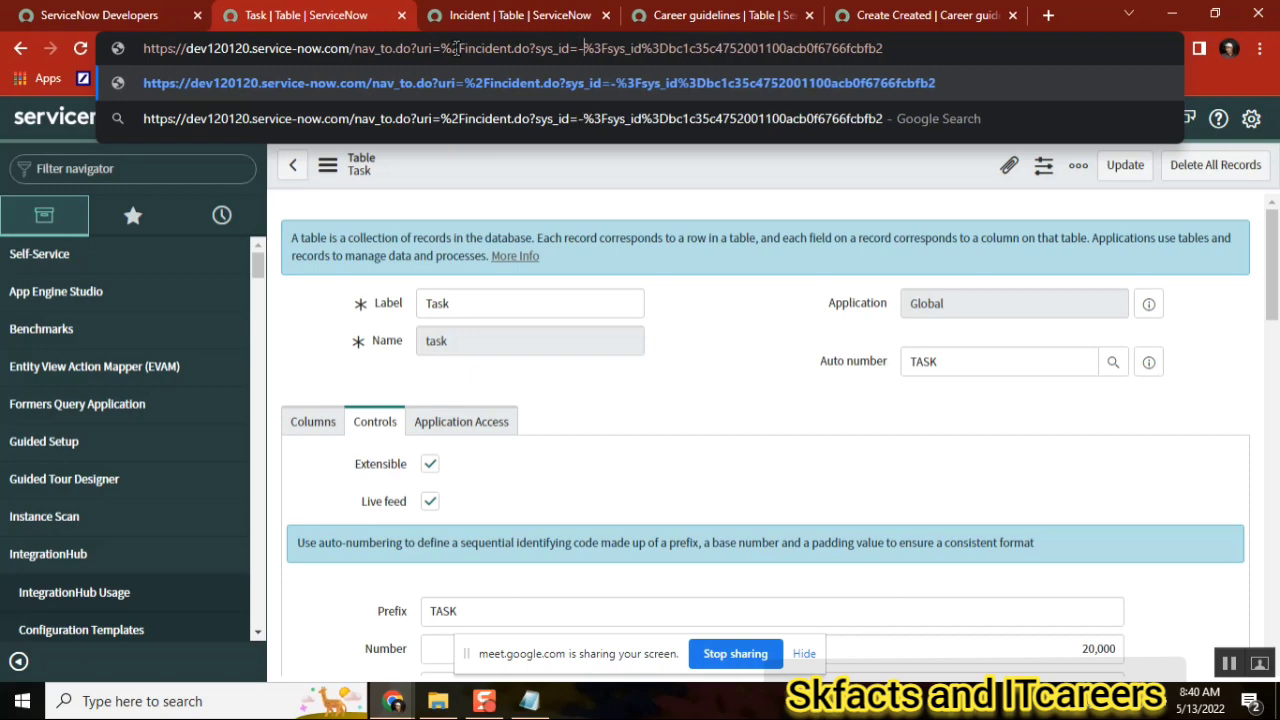
{"action": "key", "text": "shift+End"}
{"action": "key", "text": "Delete"}
{"action": "key", "text": "Return"}
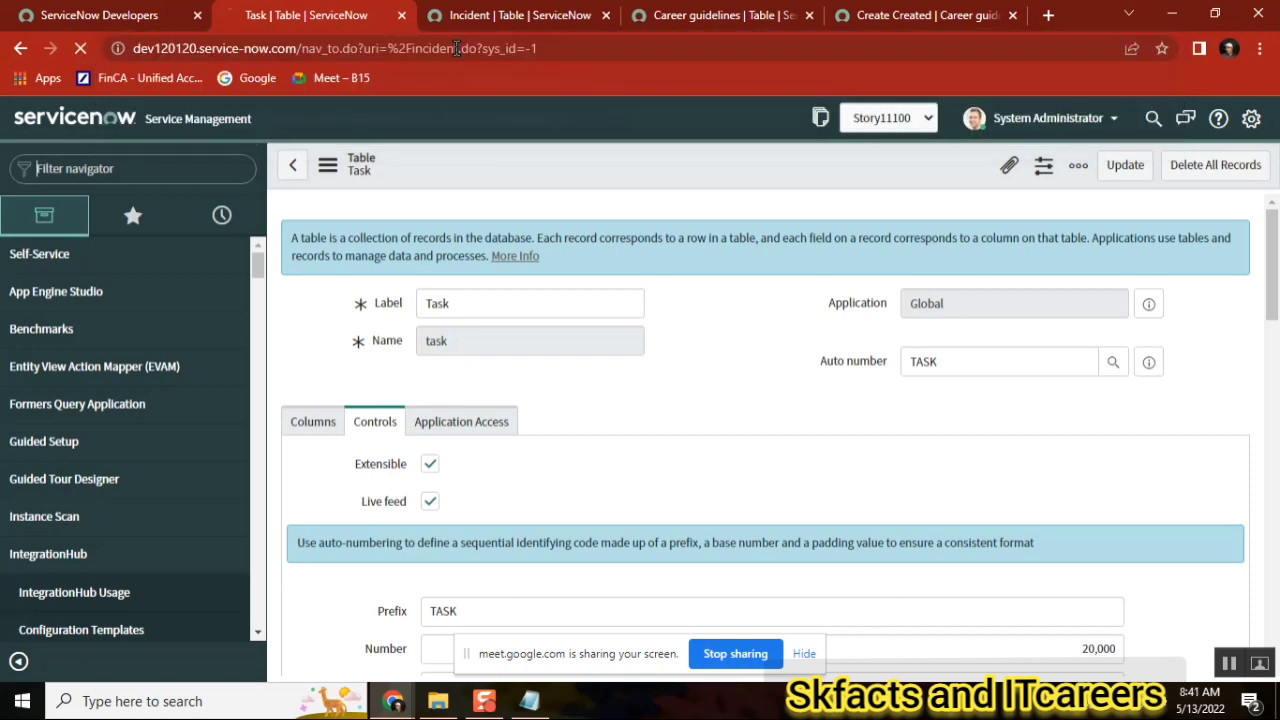
Compare the Incident table's auto-number prefix with the new incident's number and the Career guidelines table's prefix setting
{"action": "left_click", "coordinate": [520, 16]}
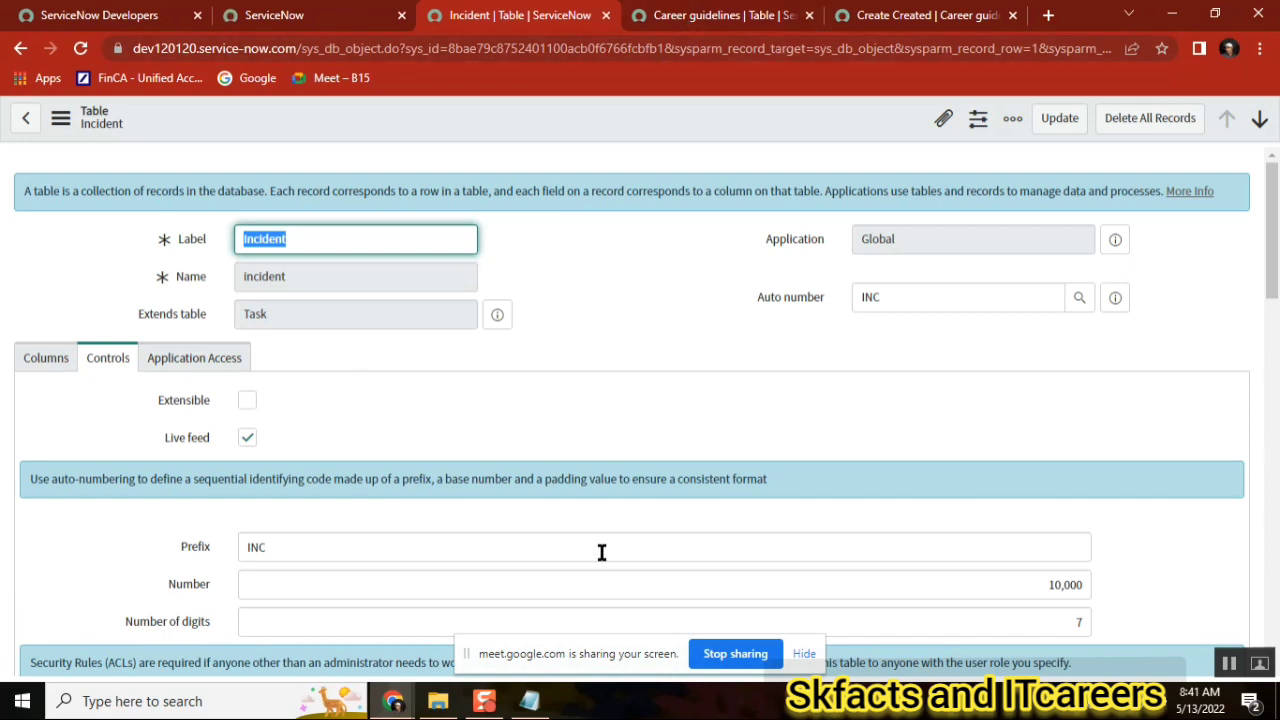
{"action": "scroll", "coordinate": [1270, 293], "scroll_direction": "down", "scroll_amount": 2}
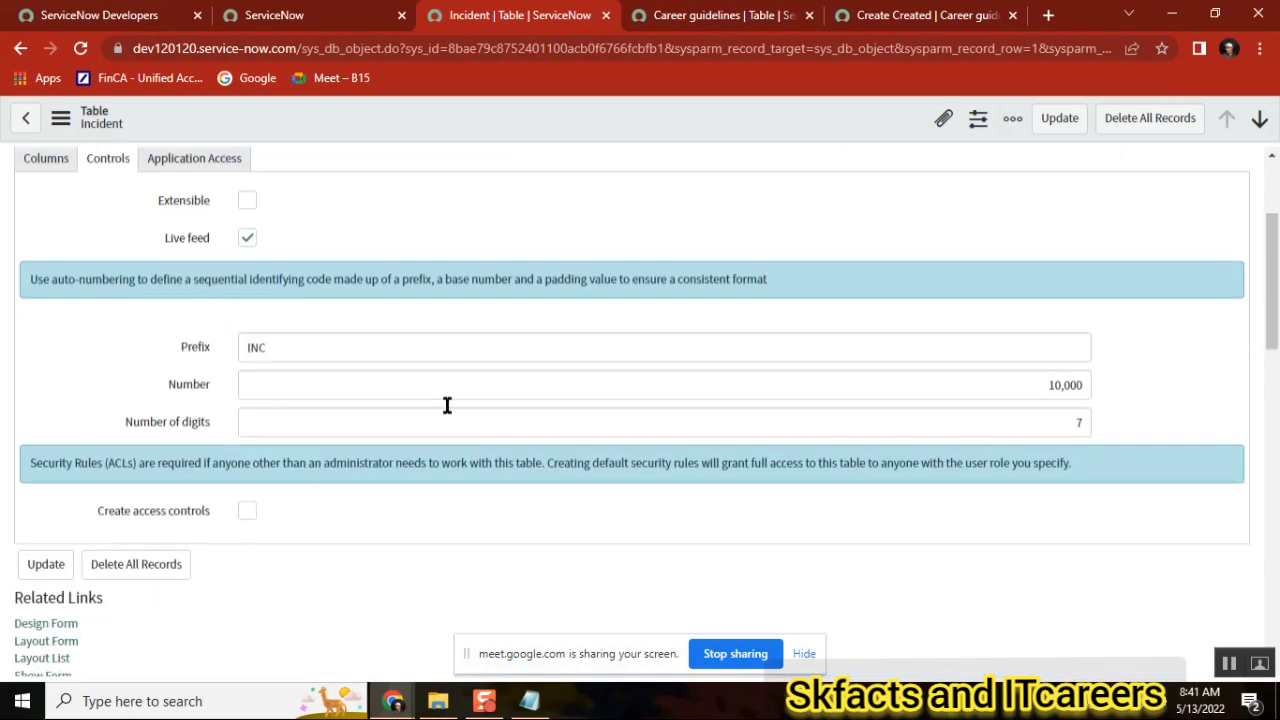
{"action": "double_click", "coordinate": [262, 358]}
{"action": "left_click", "coordinate": [297, 12]}
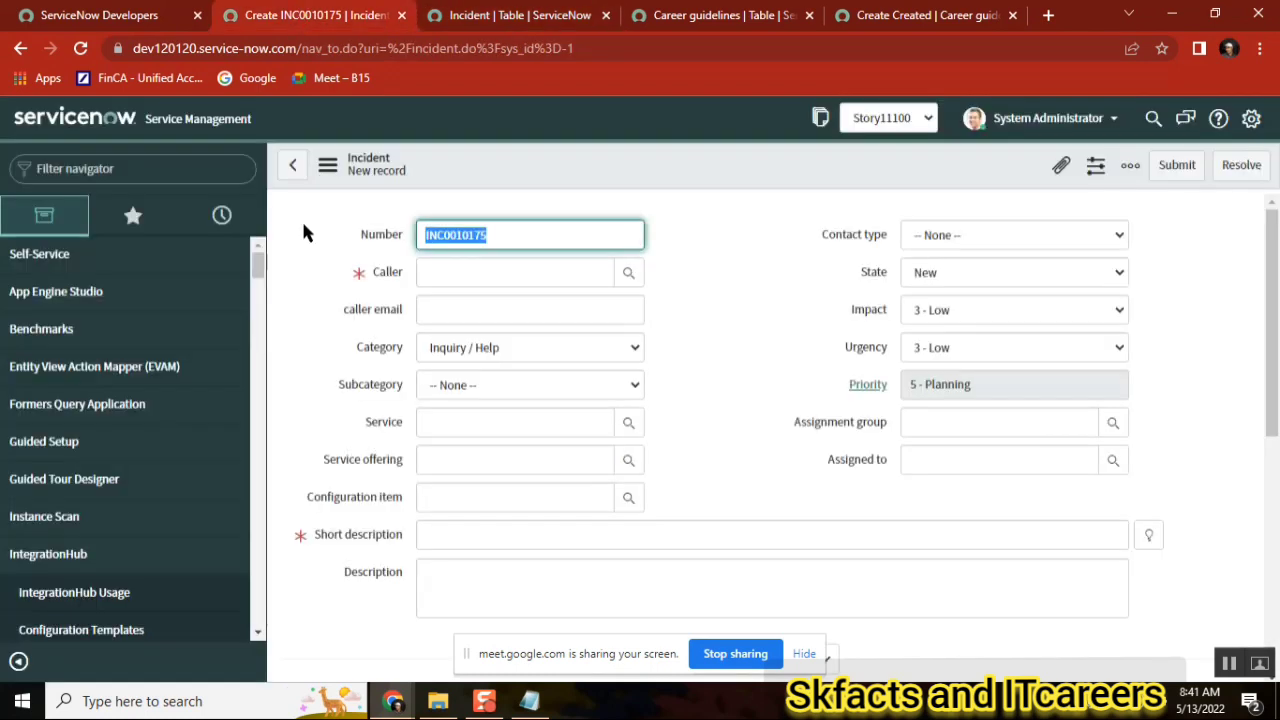
{"action": "left_click", "coordinate": [444, 235]}
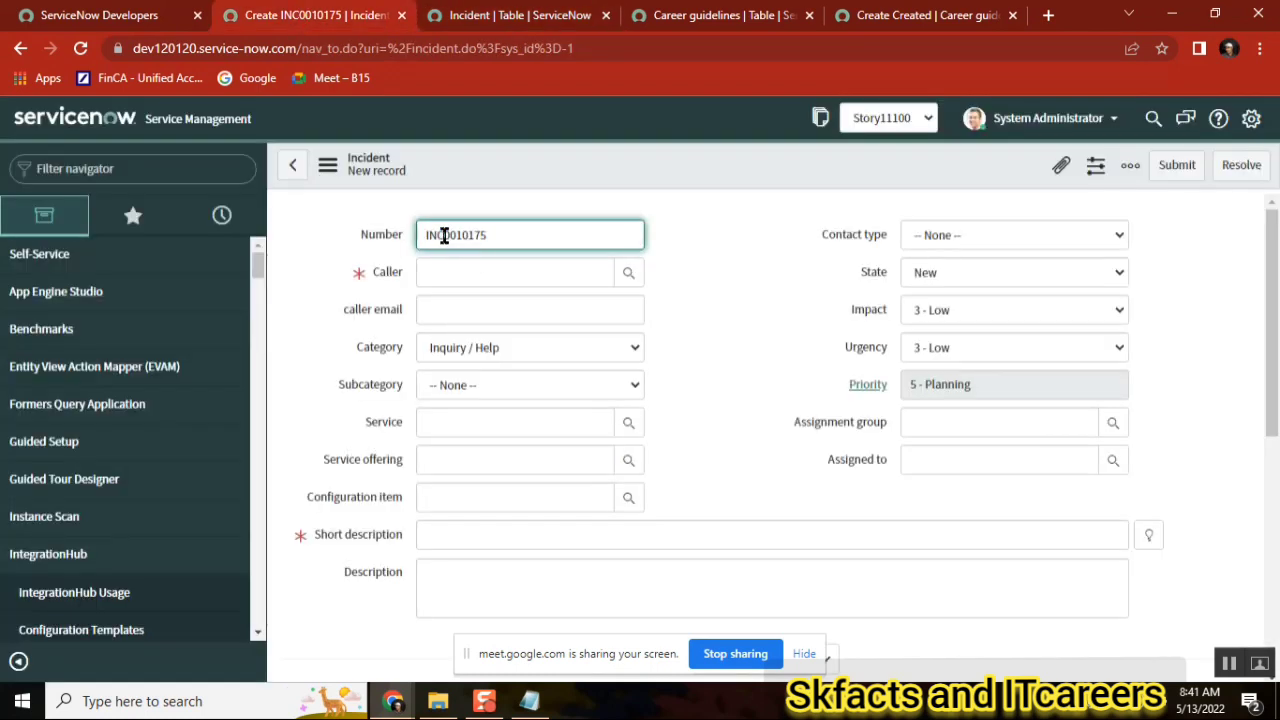
{"action": "key", "text": "shift+Left"}
{"action": "key", "text": "shift+Left"}
{"action": "key", "text": "shift+Left"}
{"action": "left_click", "coordinate": [913, 24]}
{"action": "left_click", "coordinate": [754, 17]}
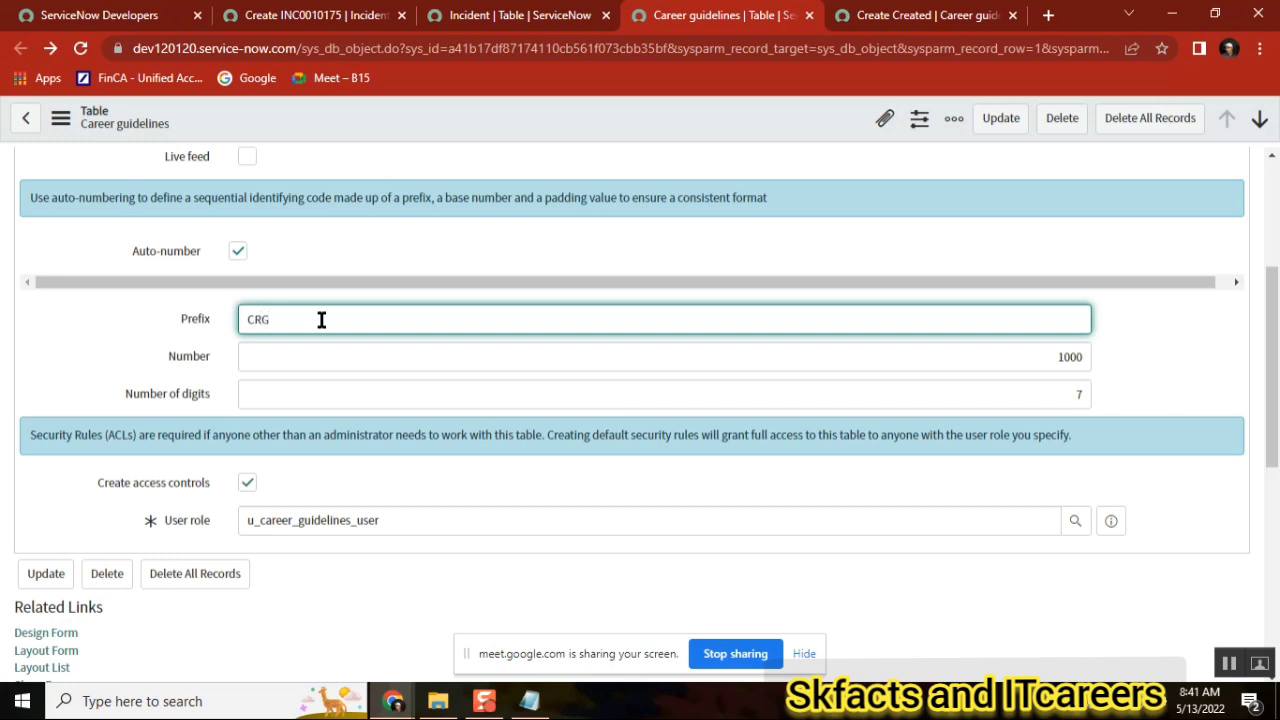
{"action": "mouse_move", "coordinate": [203, 327]}
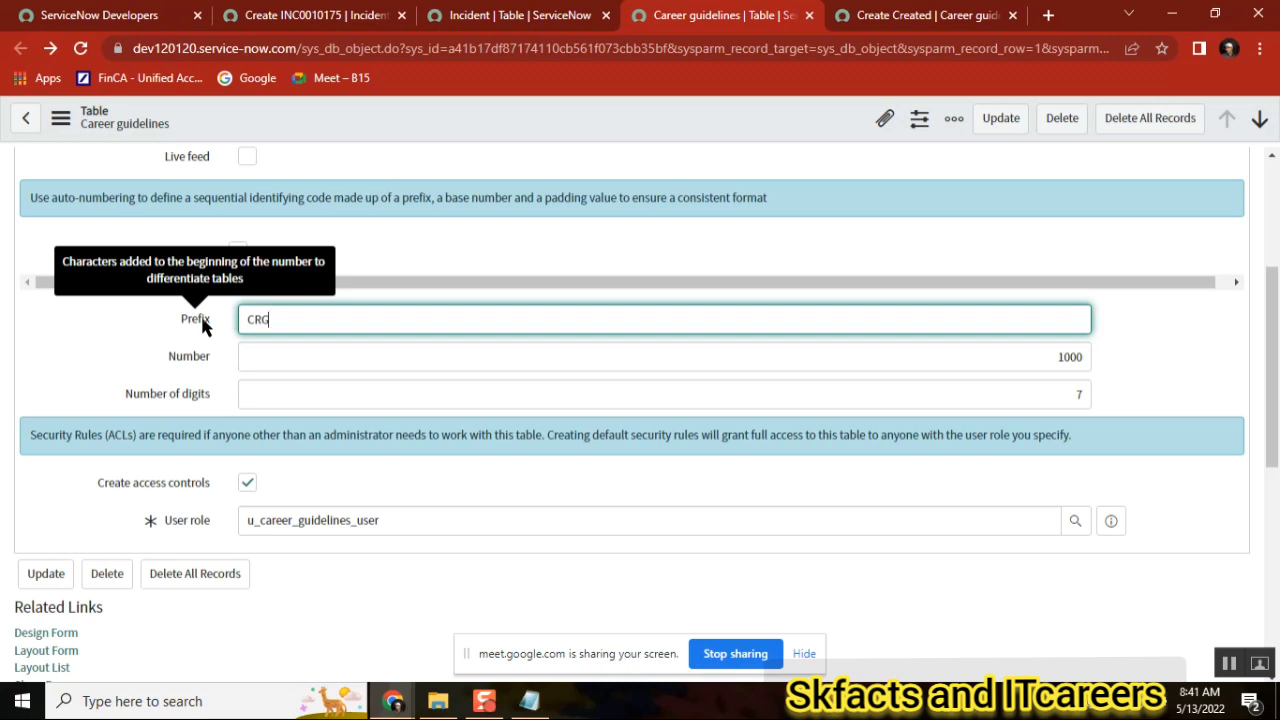
Compare the Incident table's Number and Number of digits settings with the numeric part of the new incident's number
{"action": "left_click", "coordinate": [452, 20]}
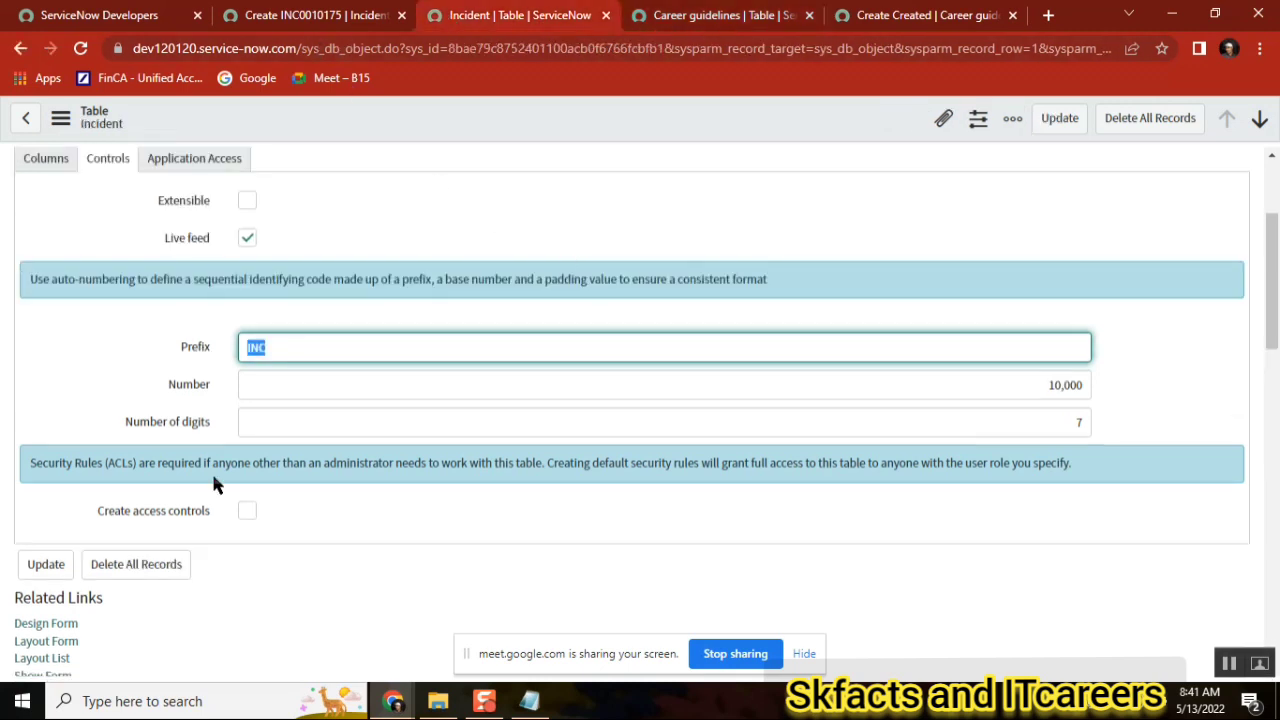
{"action": "left_click", "coordinate": [186, 392]}
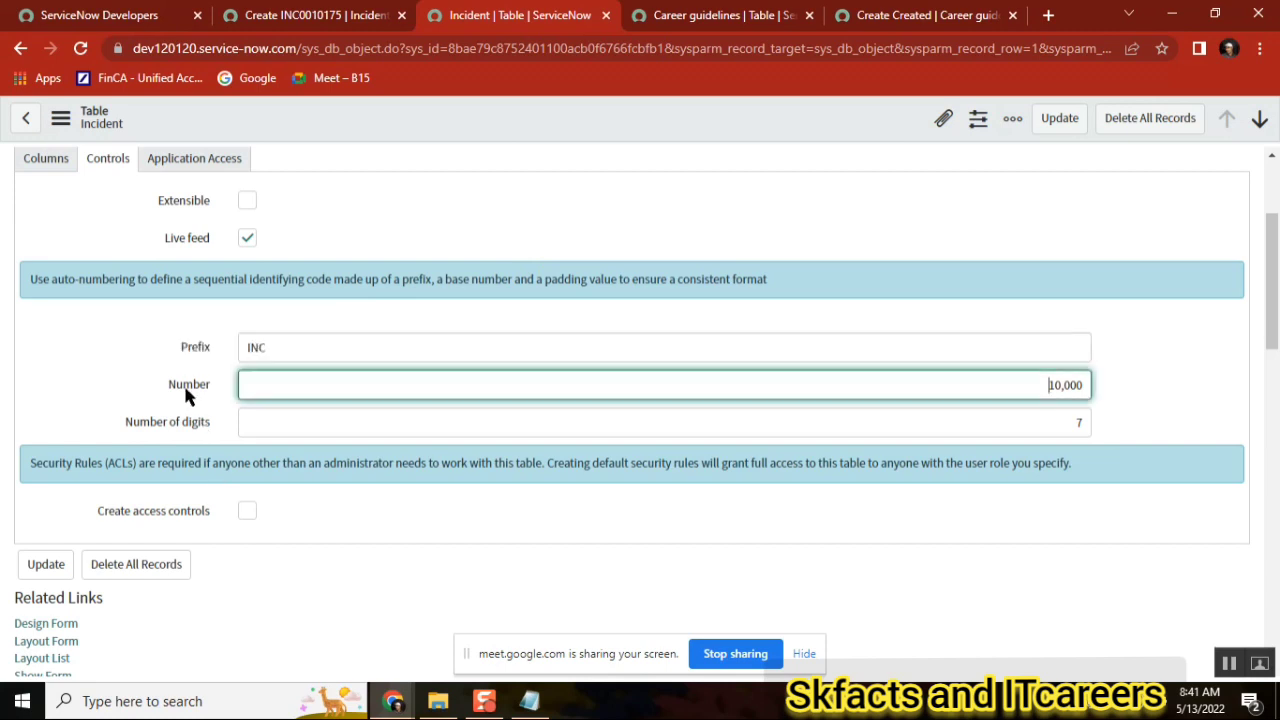
{"action": "left_click", "coordinate": [1074, 428]}
{"action": "left_click", "coordinate": [318, 17]}
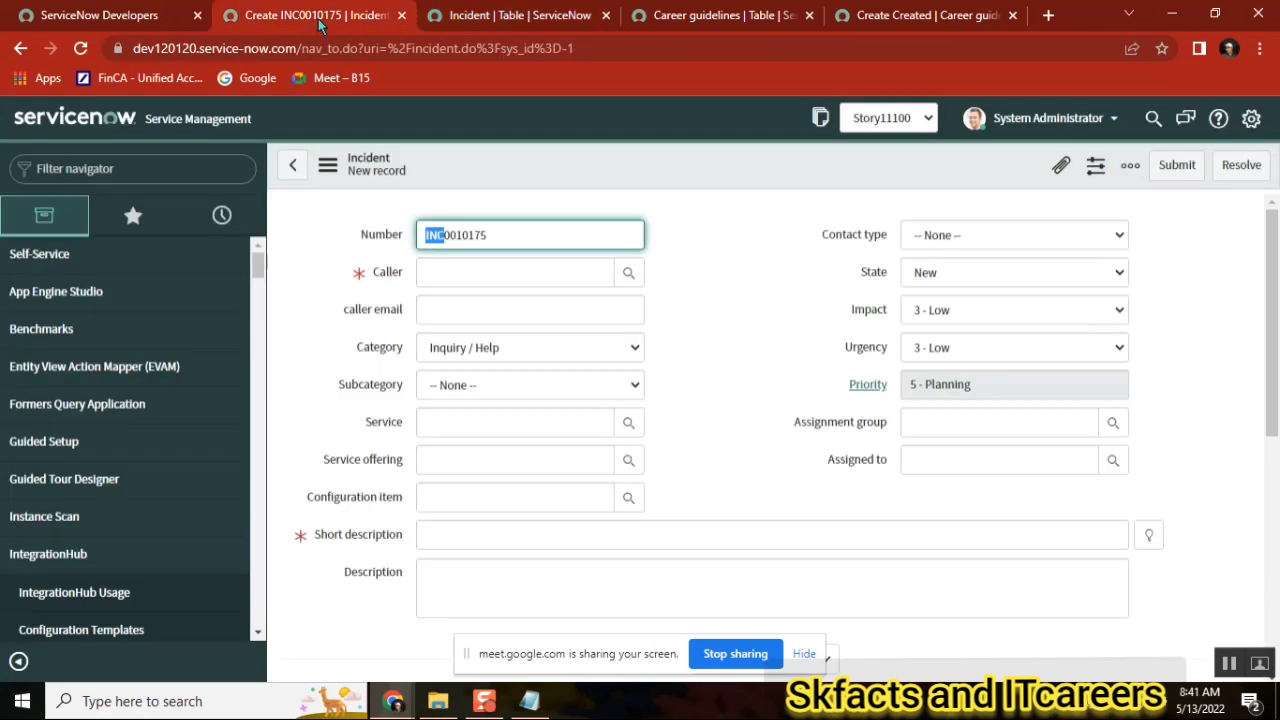
{"action": "left_click", "coordinate": [522, 236]}
{"action": "key", "text": "shift+Left"}
{"action": "key", "text": "shift+Left"}
{"action": "key", "text": "shift+Left"}
{"action": "key", "text": "shift+Left"}
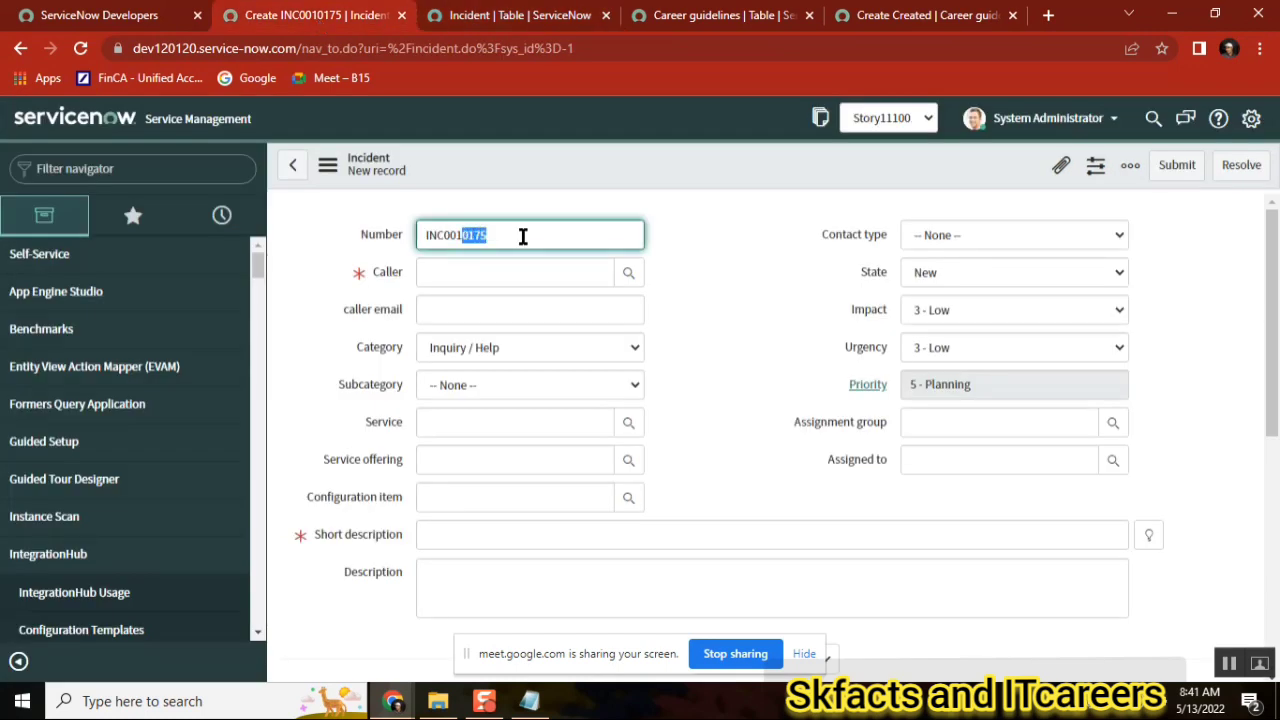
{"action": "key", "text": "shift+Left"}
Set the Career guidelines table's number of digits to 8 and its auto-number prefix to CRG
{"action": "left_click", "coordinate": [696, 19]}
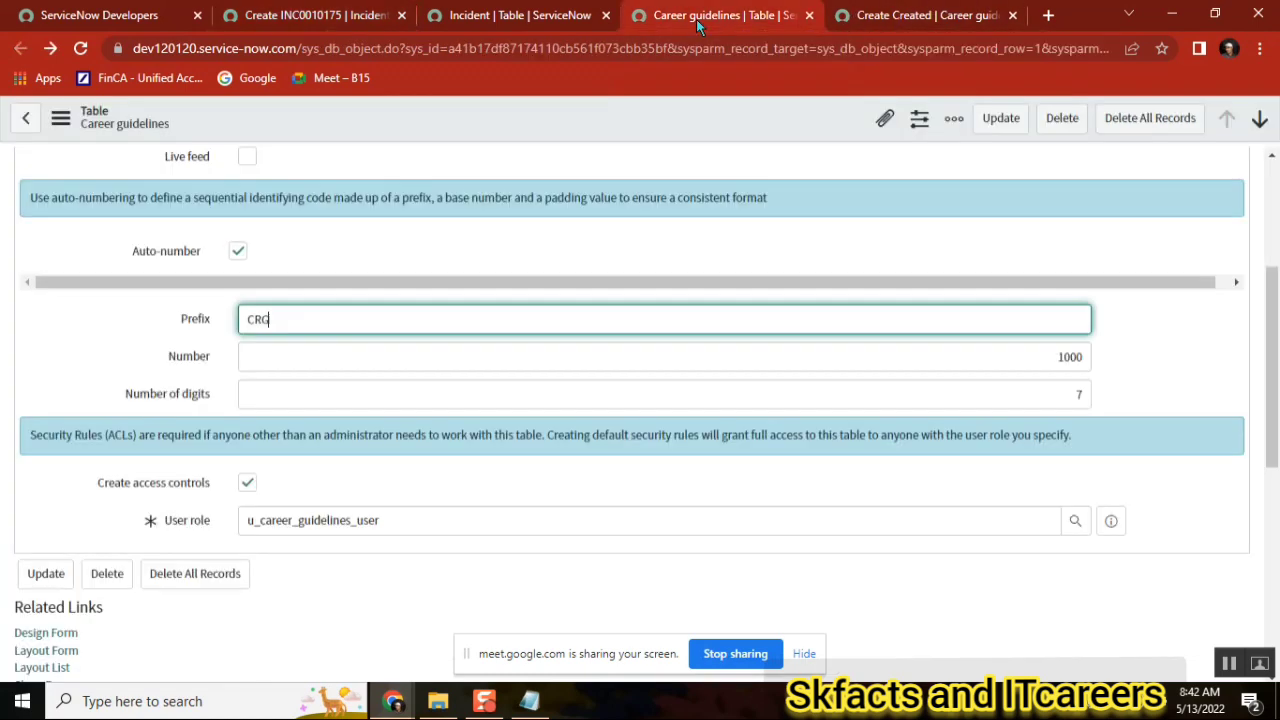
{"action": "left_click", "coordinate": [1071, 391]}
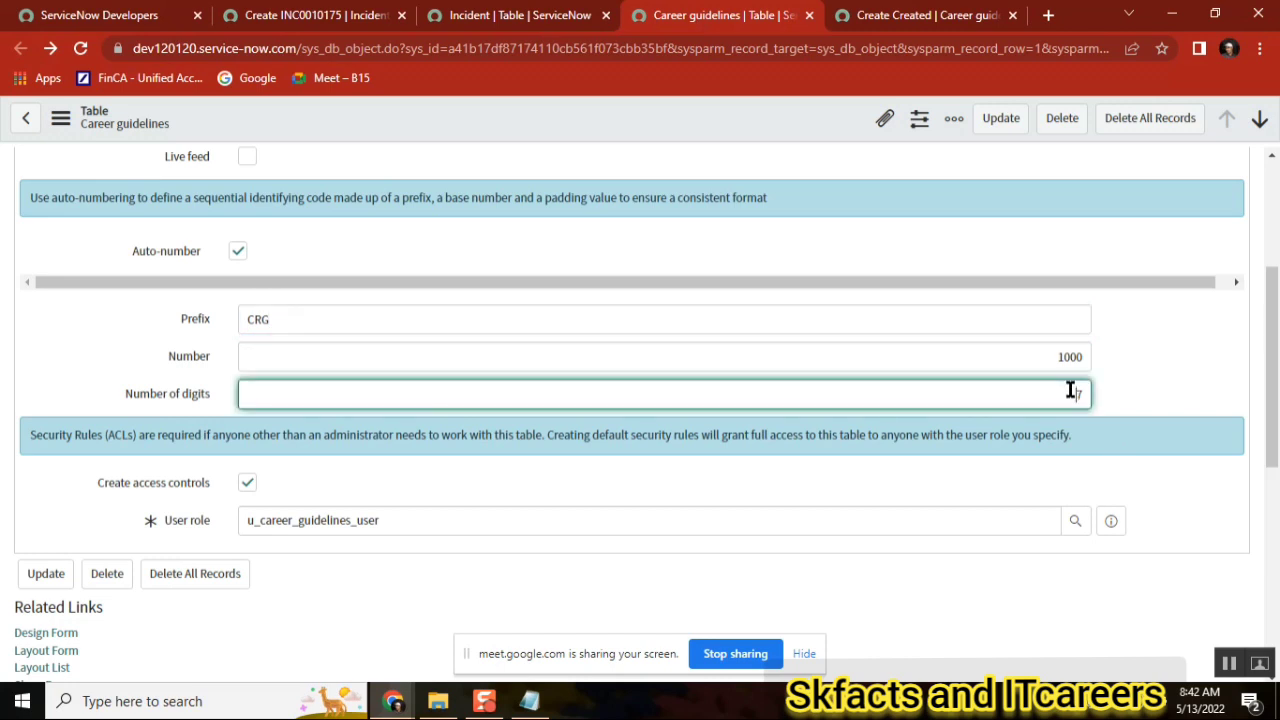
{"action": "key", "text": "BackSpace"}
{"action": "type", "text": "8"}
{"action": "left_click", "coordinate": [265, 319]}
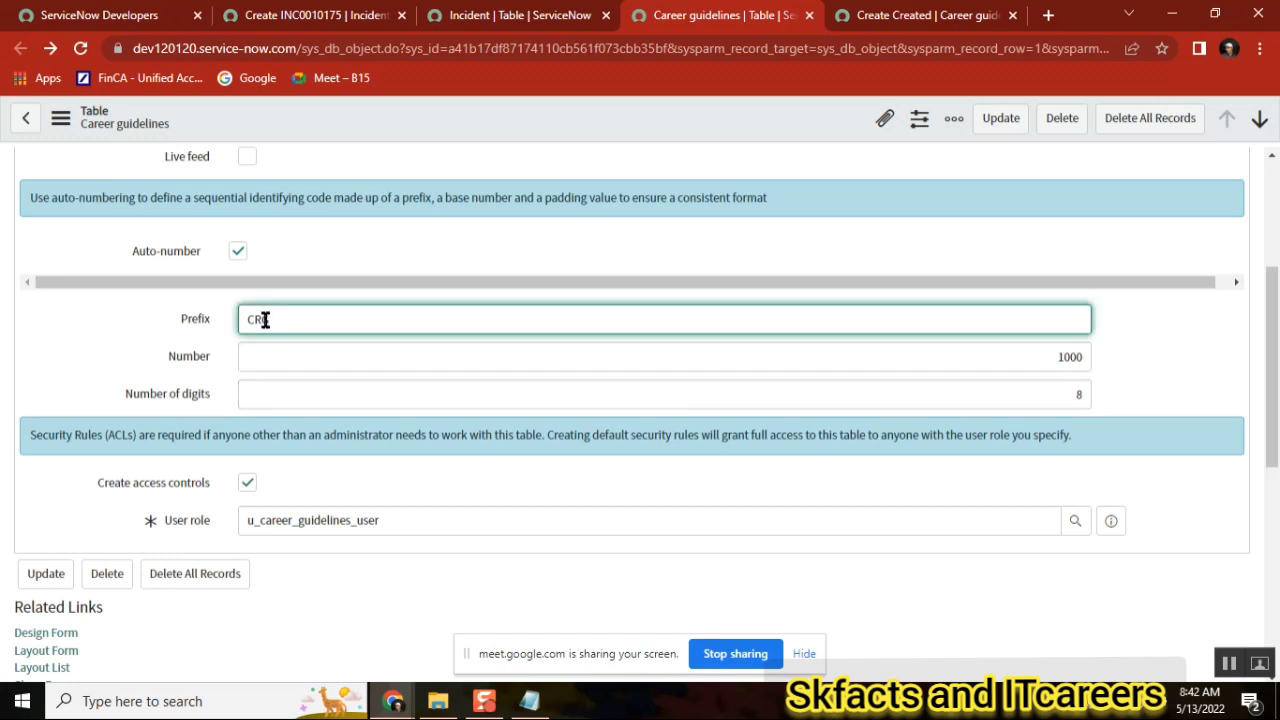
{"action": "type", "text": "CRG"}
Set the Career guidelines table's starting number to 50000 and save the table record, staying on it
{"action": "double_click", "coordinate": [1069, 357]}
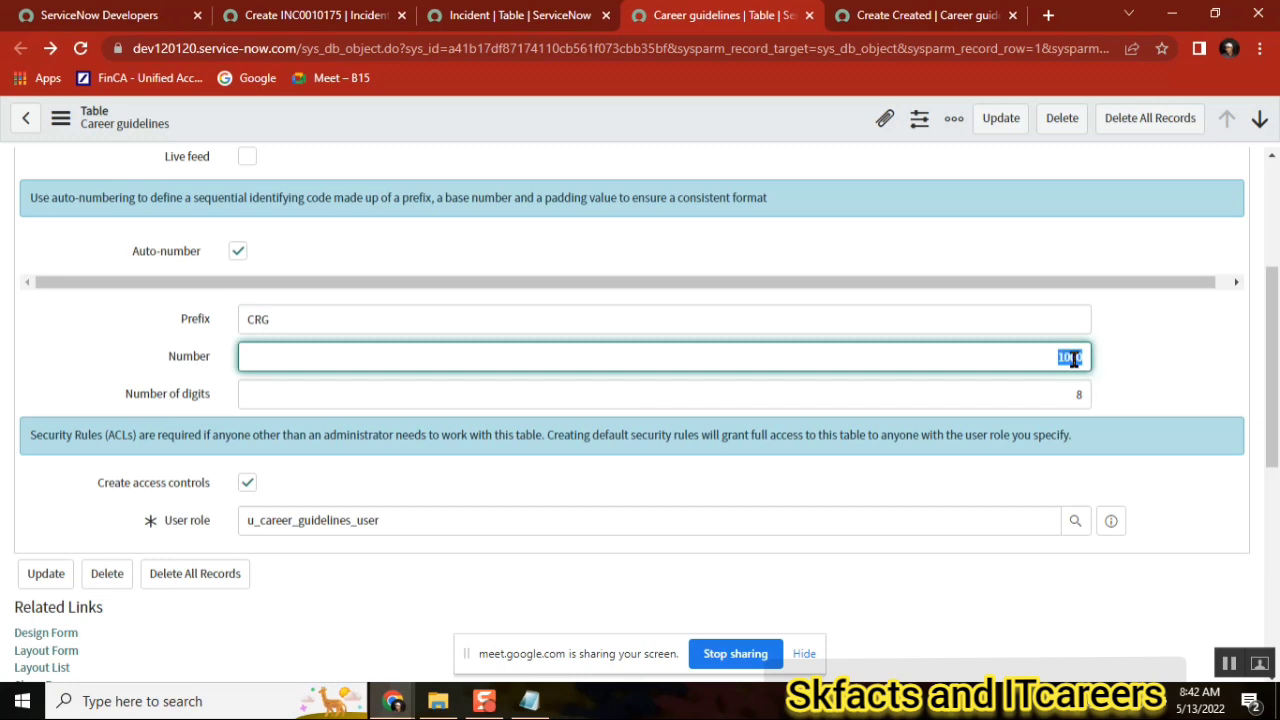
{"action": "left_click", "coordinate": [1073, 360]}
{"action": "key", "text": "BackSpace"}
{"action": "key", "text": "BackSpace"}
{"action": "key", "text": "BackSpace"}
{"action": "key", "text": "BackSpace"}
{"action": "type", "text": "50000"}
{"action": "key", "text": "Tab"}
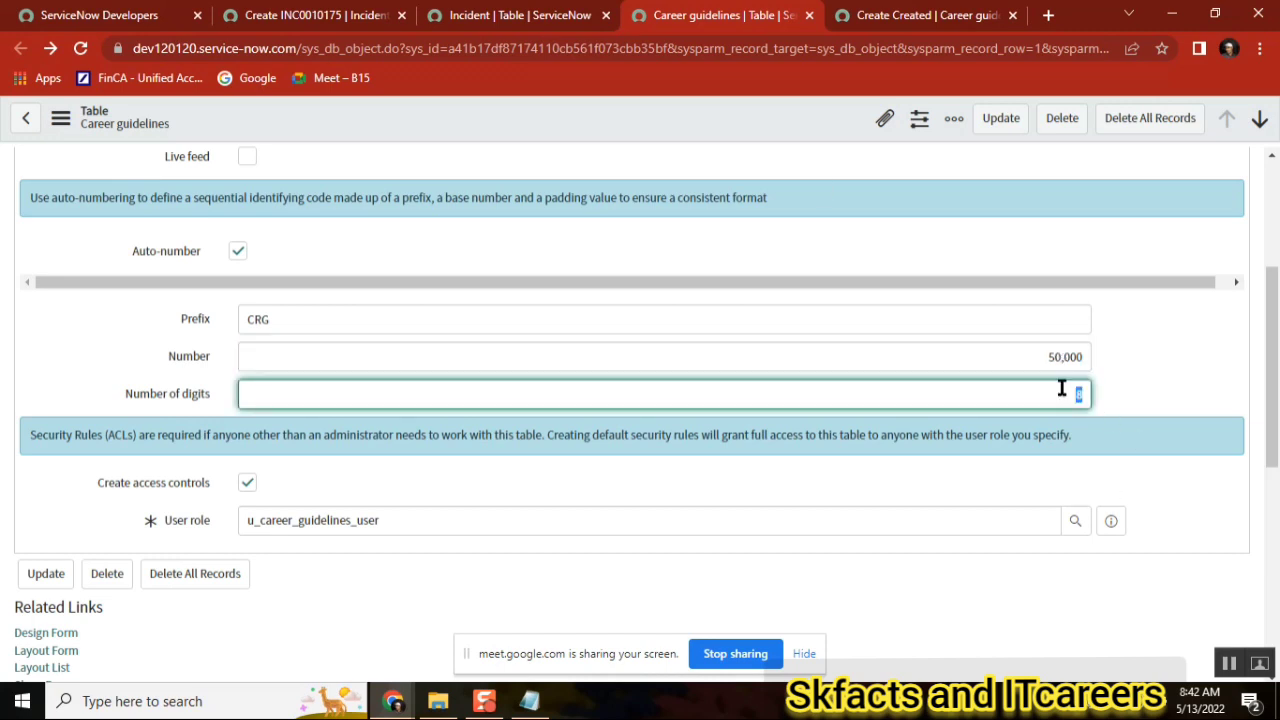
{"action": "right_click", "coordinate": [740, 116]}
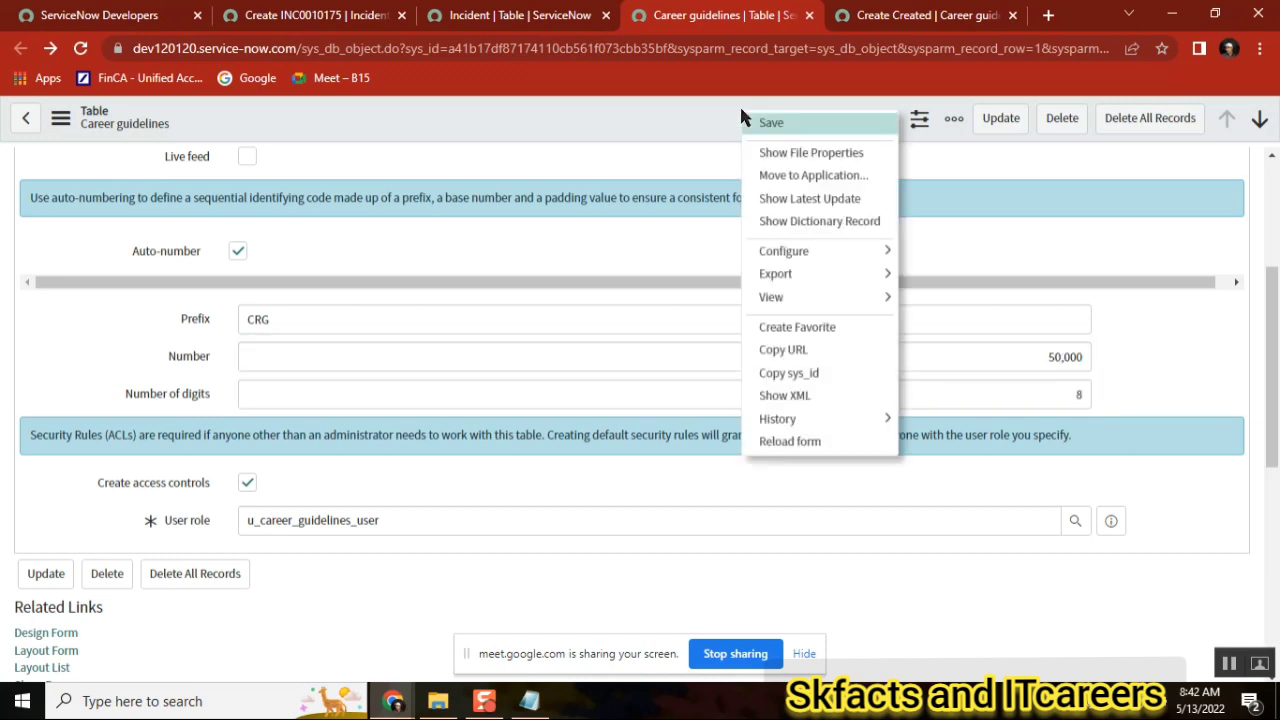
{"action": "left_click", "coordinate": [790, 128]}
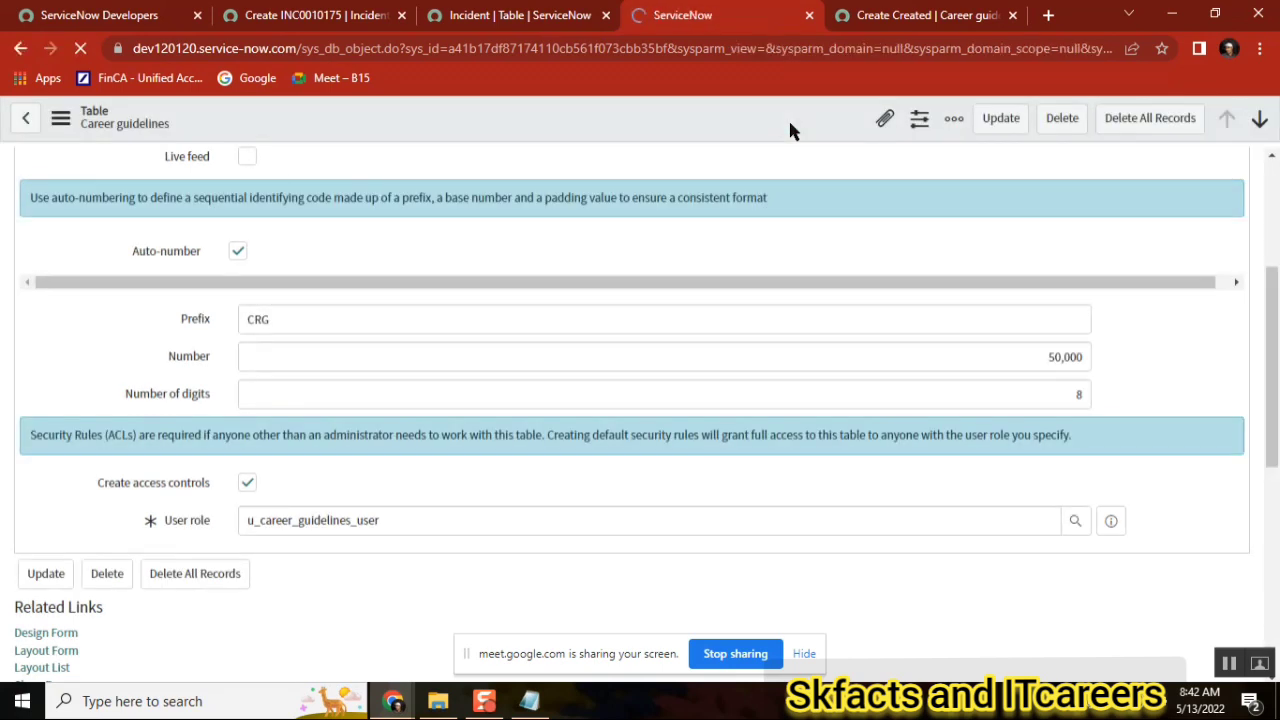
Reload the new Career guidelines record form and examine the prefix, digits and starting value of its generated number
{"action": "left_click", "coordinate": [906, 20]}
{"action": "left_click", "coordinate": [500, 49]}
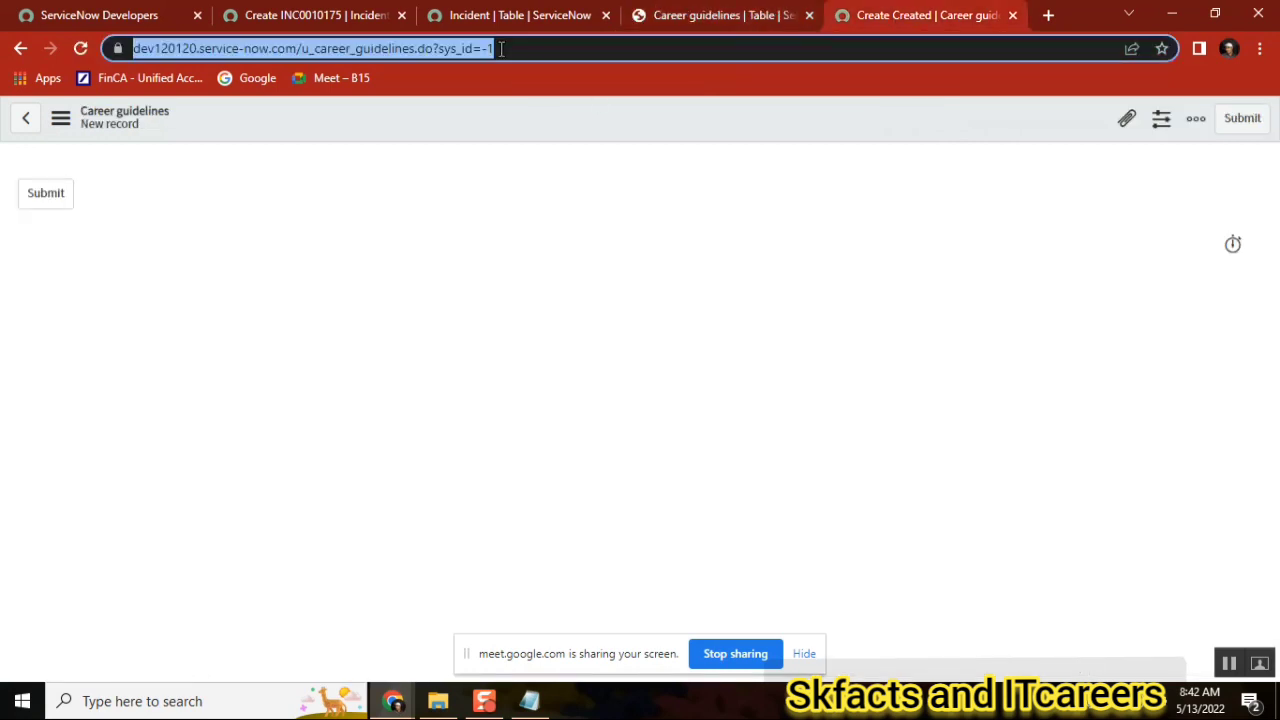
{"action": "key", "text": "End"}
{"action": "key", "text": "Return"}
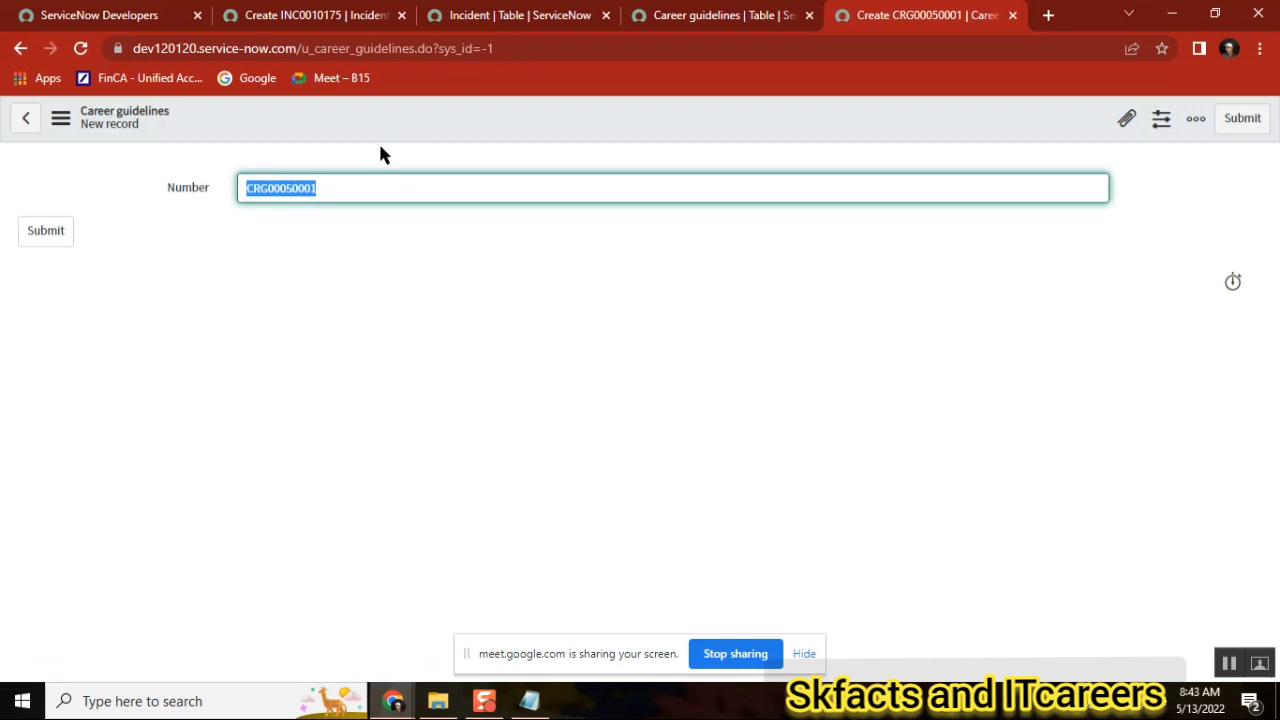
{"action": "left_click", "coordinate": [268, 187]}
{"action": "left_click_drag", "start_coordinate": [250, 187], "coordinate": [267, 190]}
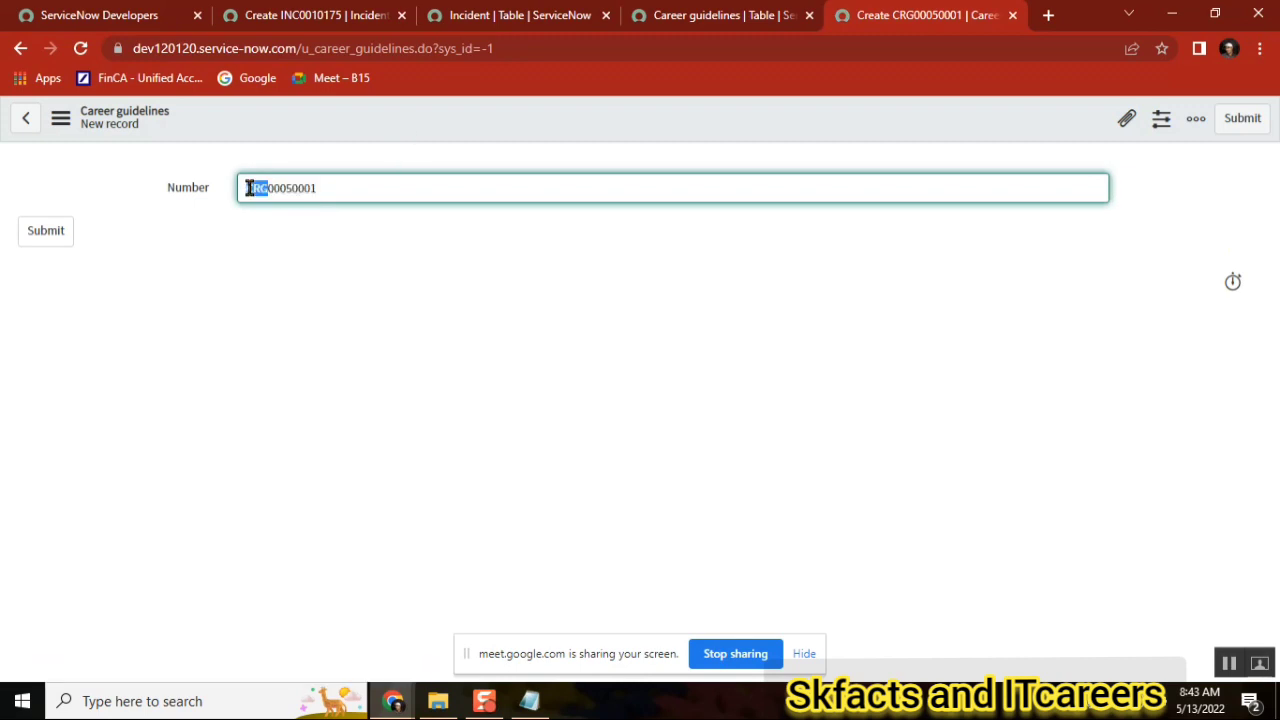
{"action": "left_click", "coordinate": [267, 190]}
{"action": "left_click", "coordinate": [318, 190], "text": "shift"}
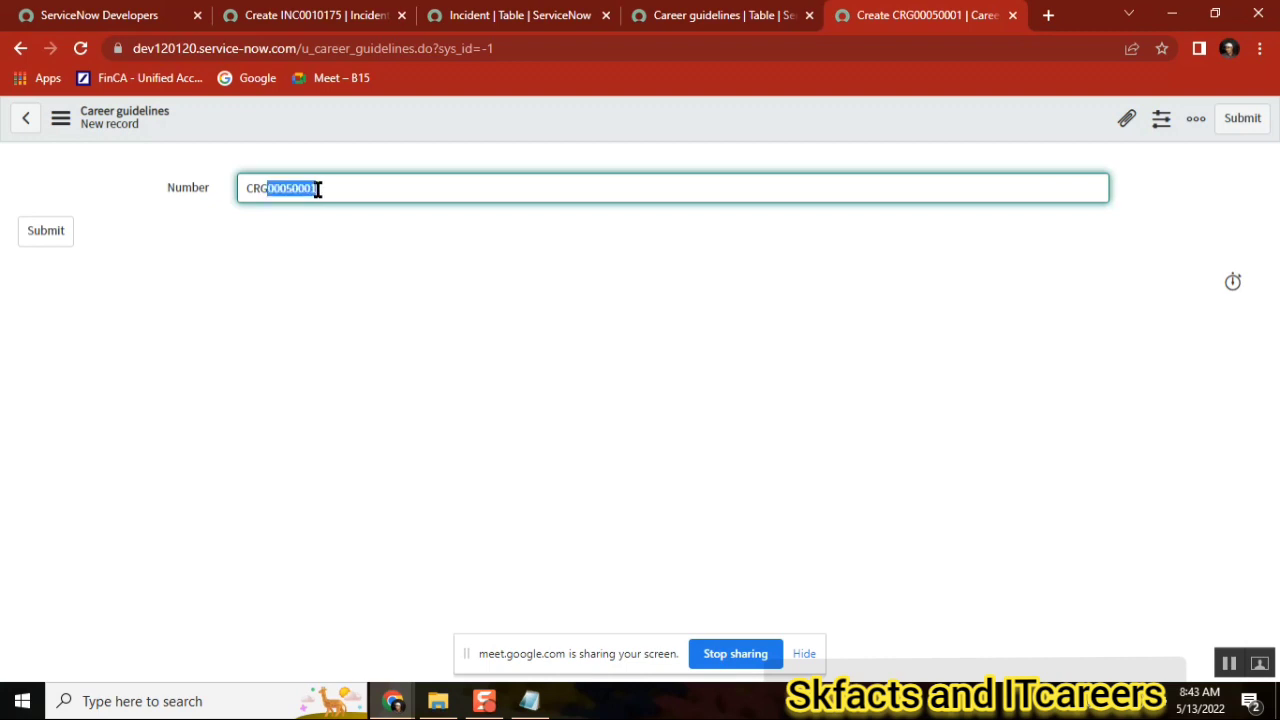
{"action": "left_click", "coordinate": [287, 188]}
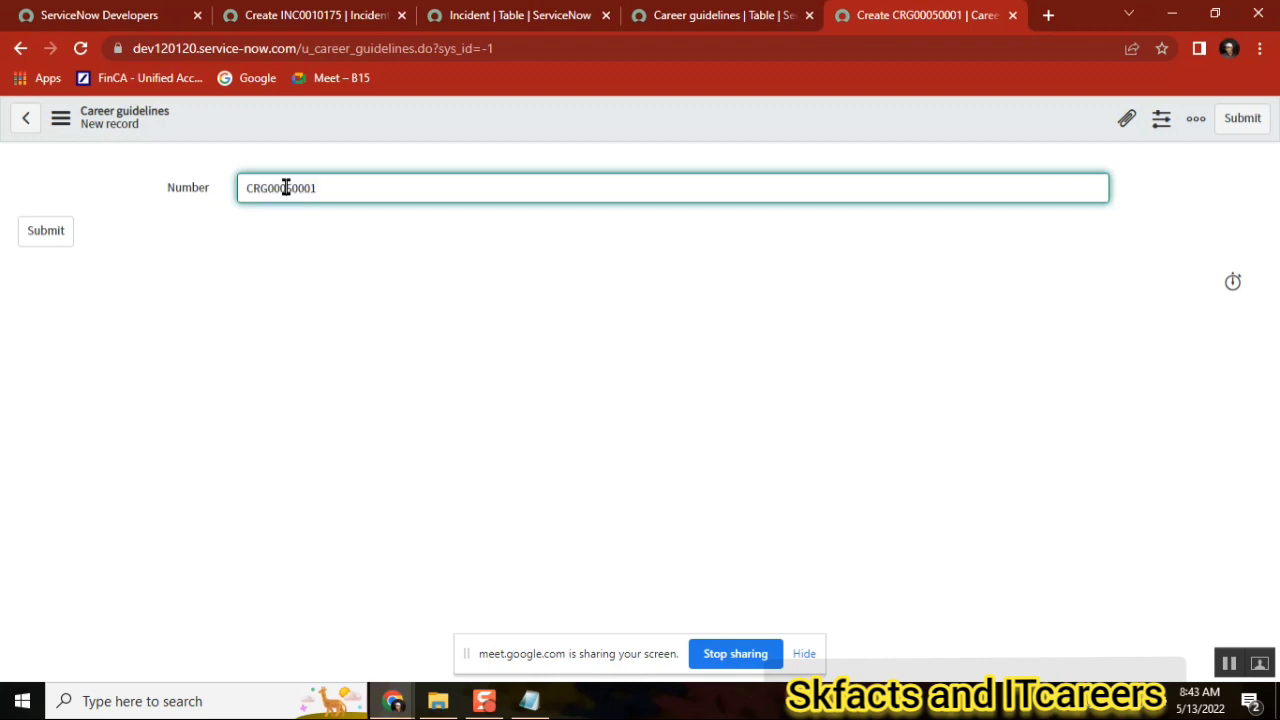
{"action": "left_click", "coordinate": [316, 188], "text": "shift"}
{"action": "left_click", "coordinate": [289, 188], "text": "shift"}
Reload the new Career guidelines record form three more times to check how the generated number increments
{"action": "left_click", "coordinate": [527, 48]}
{"action": "key", "text": "Return"}
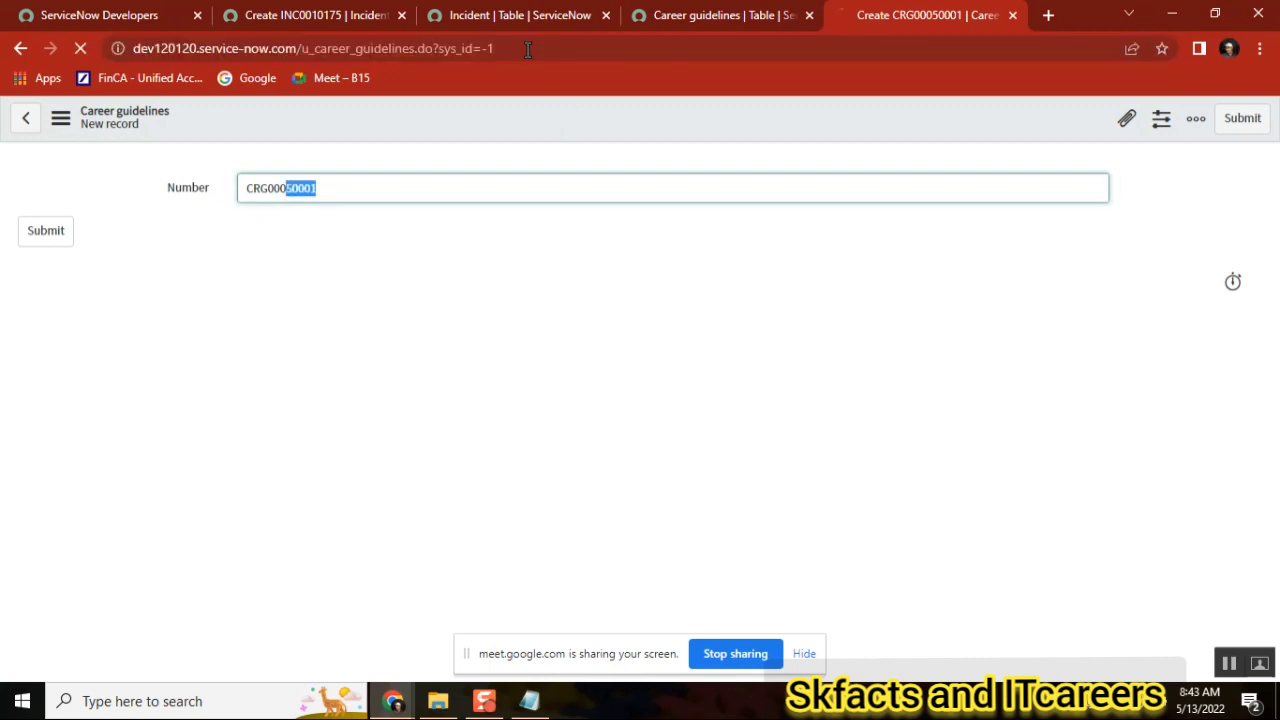
{"action": "left_click", "coordinate": [527, 48]}
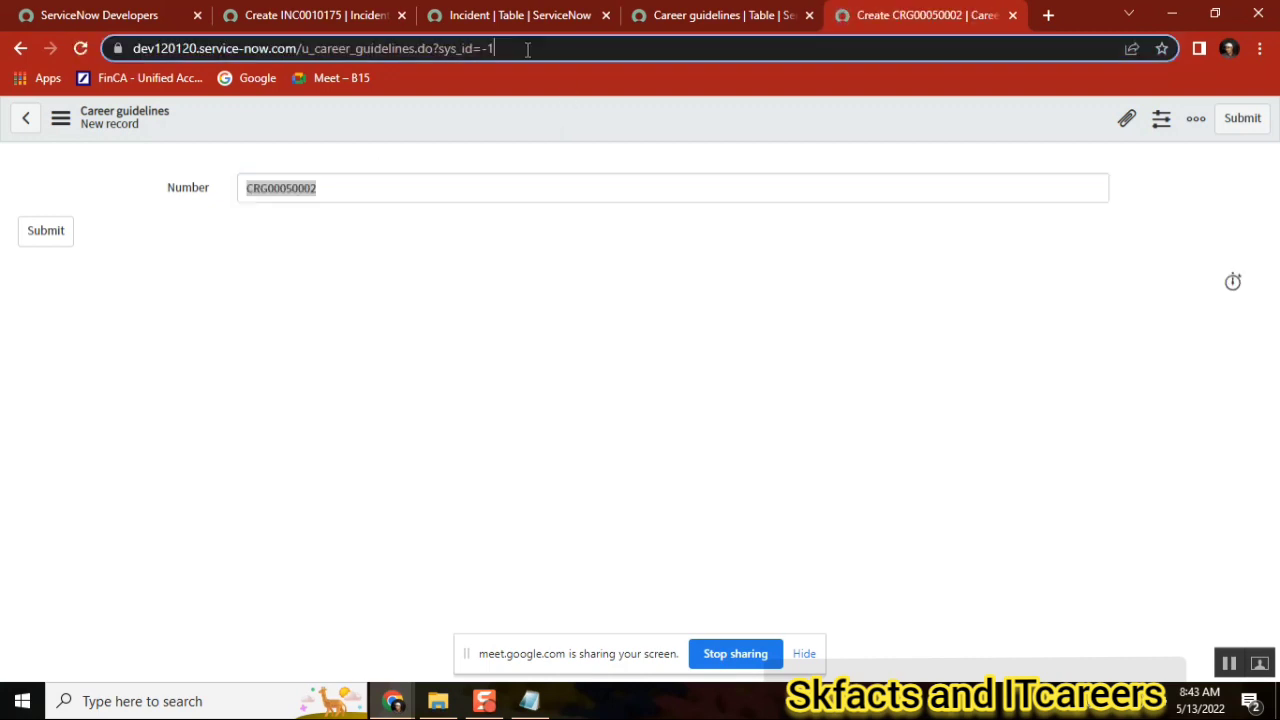
{"action": "key", "text": "Return"}
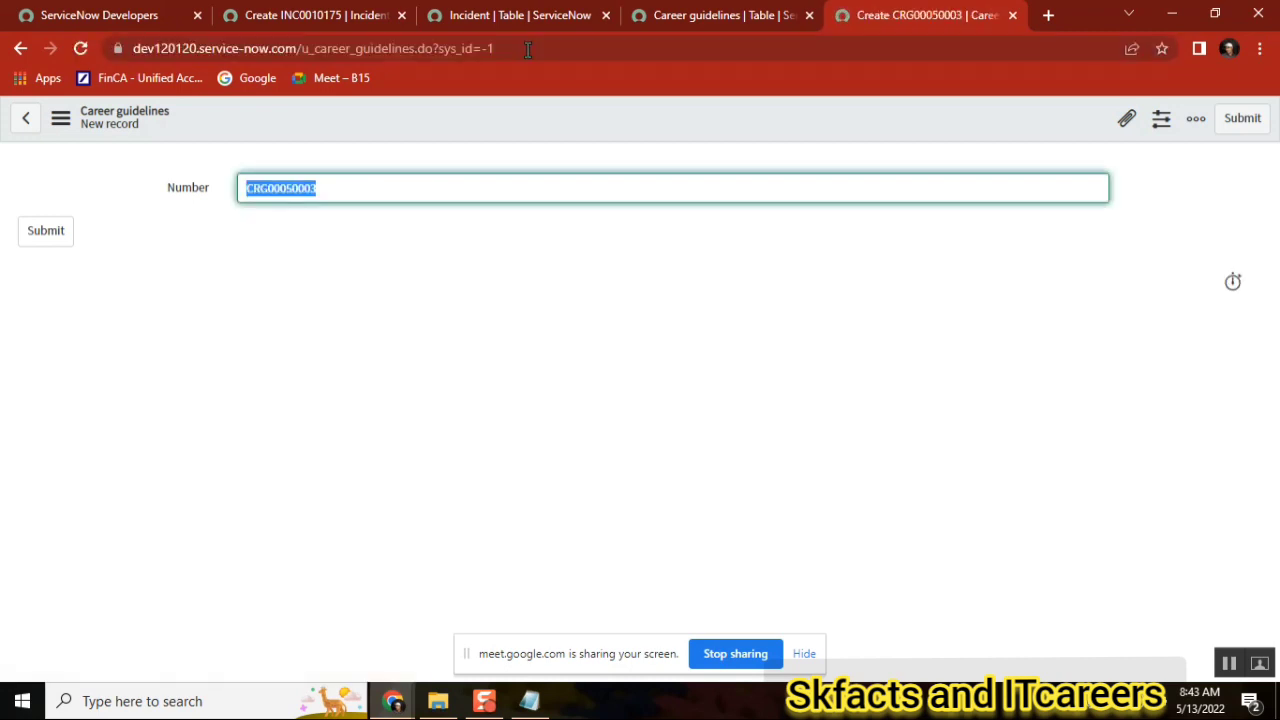
{"action": "left_click", "coordinate": [527, 48]}
{"action": "key", "text": "Return"}
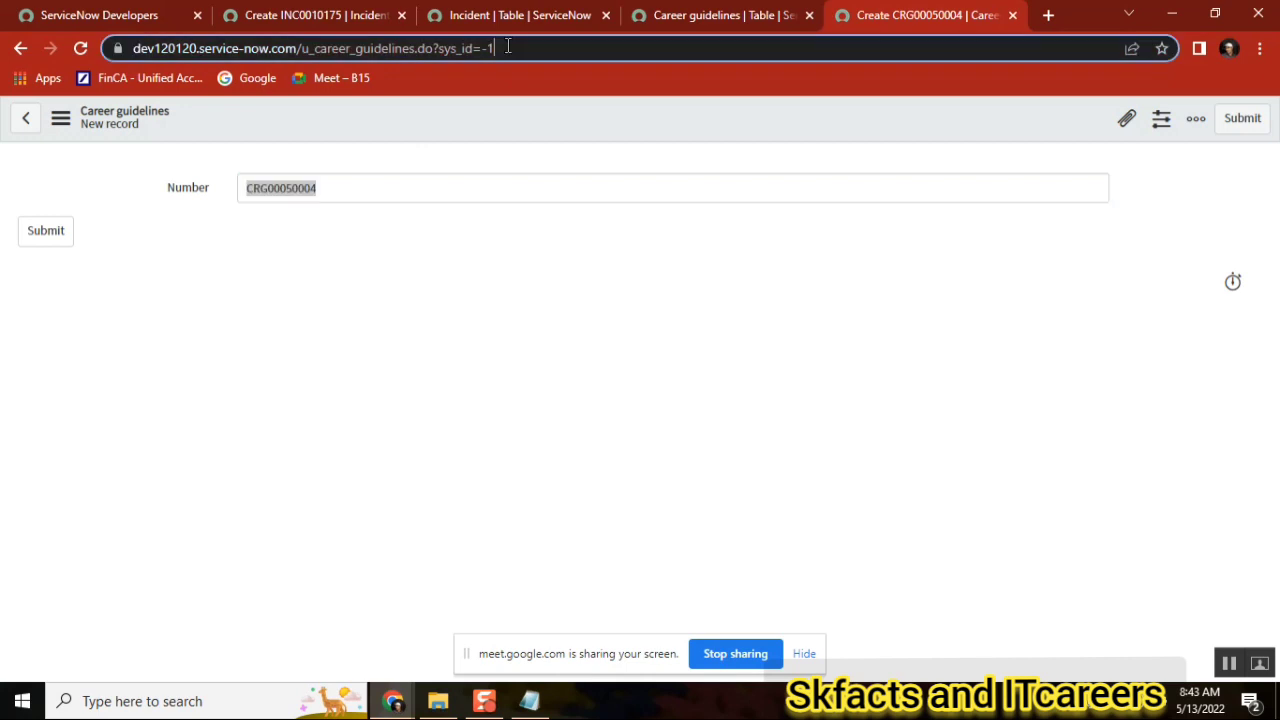
Reload the new Career guidelines record form once more and review its generated number against the table's auto-number settings
{"action": "left_click", "coordinate": [508, 47]}
{"action": "key", "text": "Return"}
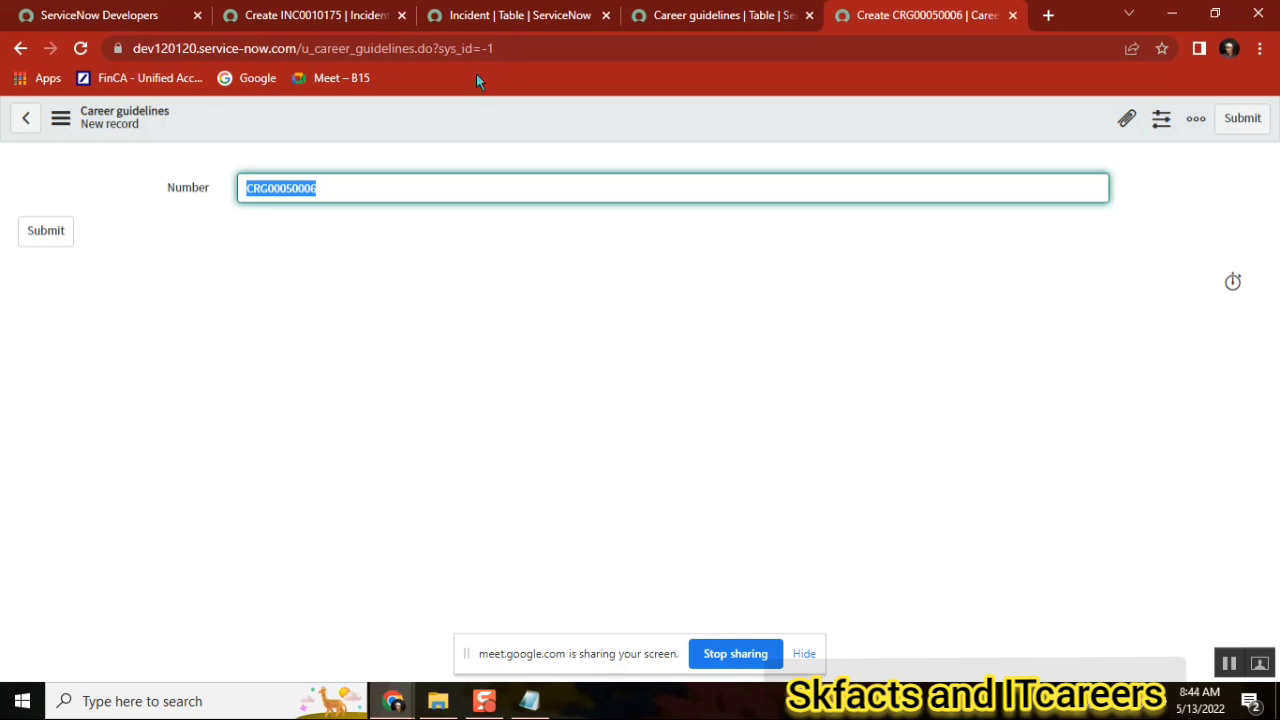
{"action": "left_click", "coordinate": [496, 48]}
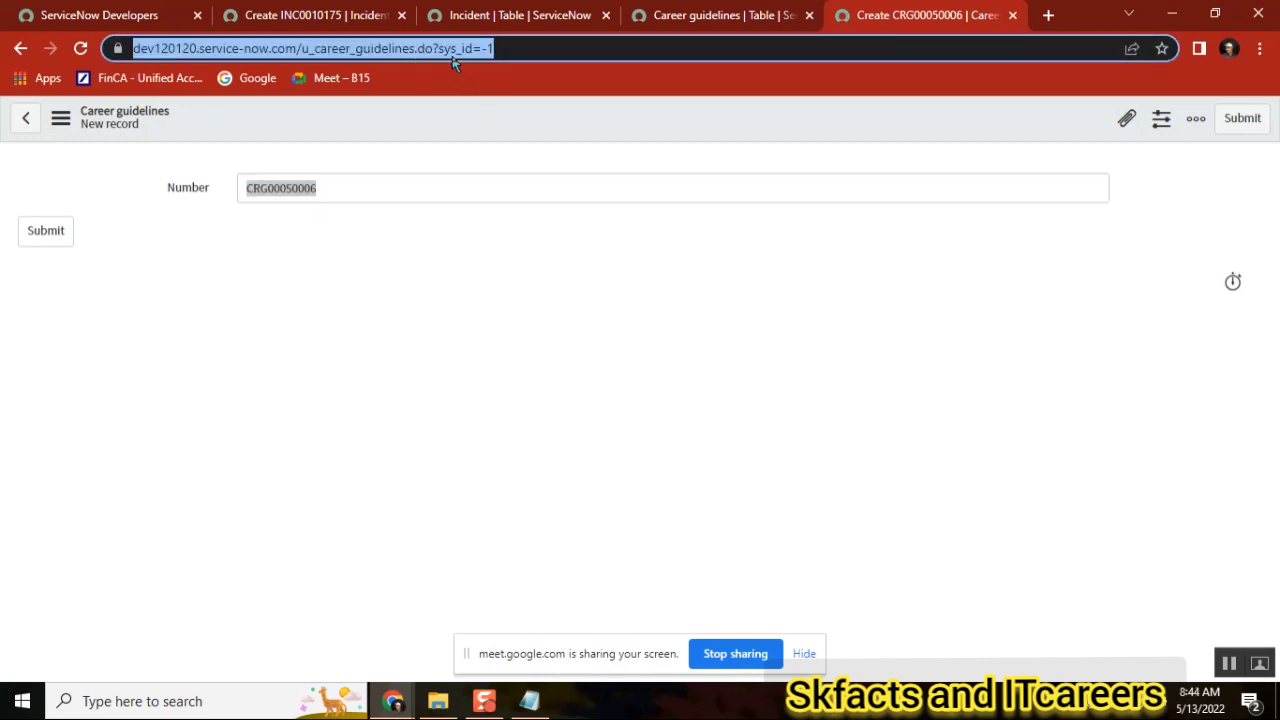
{"action": "left_click", "coordinate": [713, 20]}
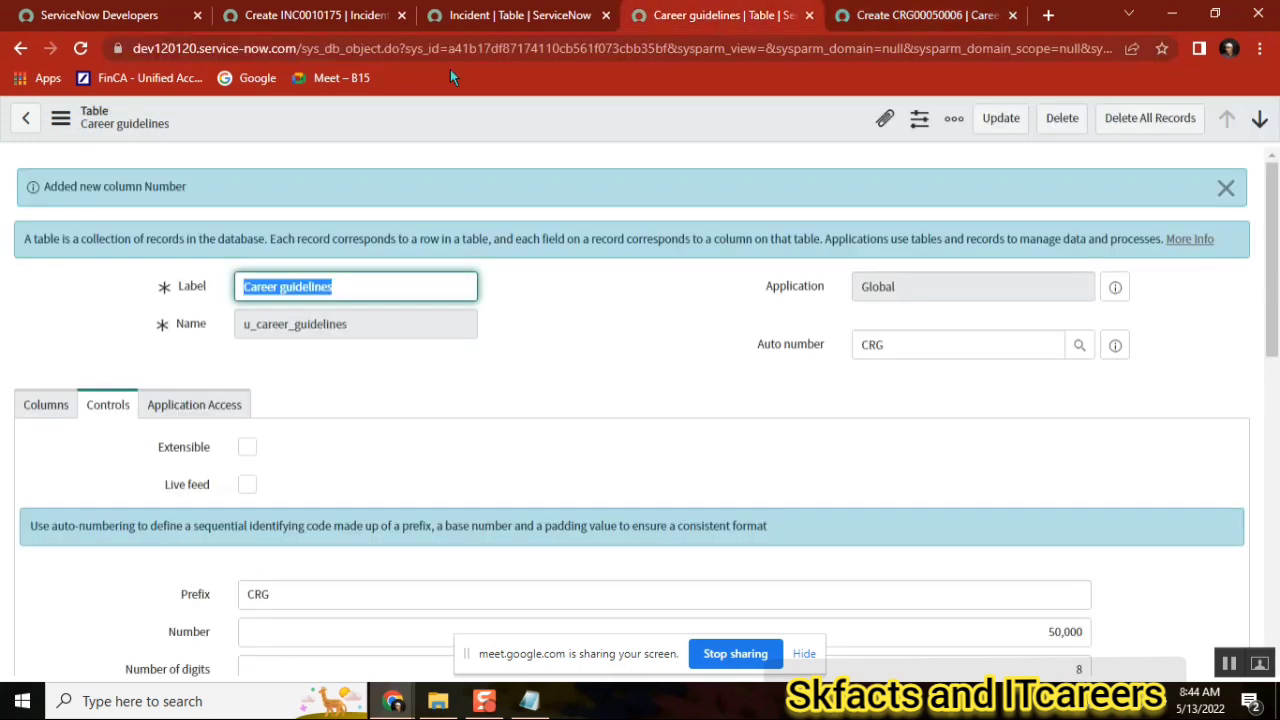
{"action": "left_click", "coordinate": [889, 25]}
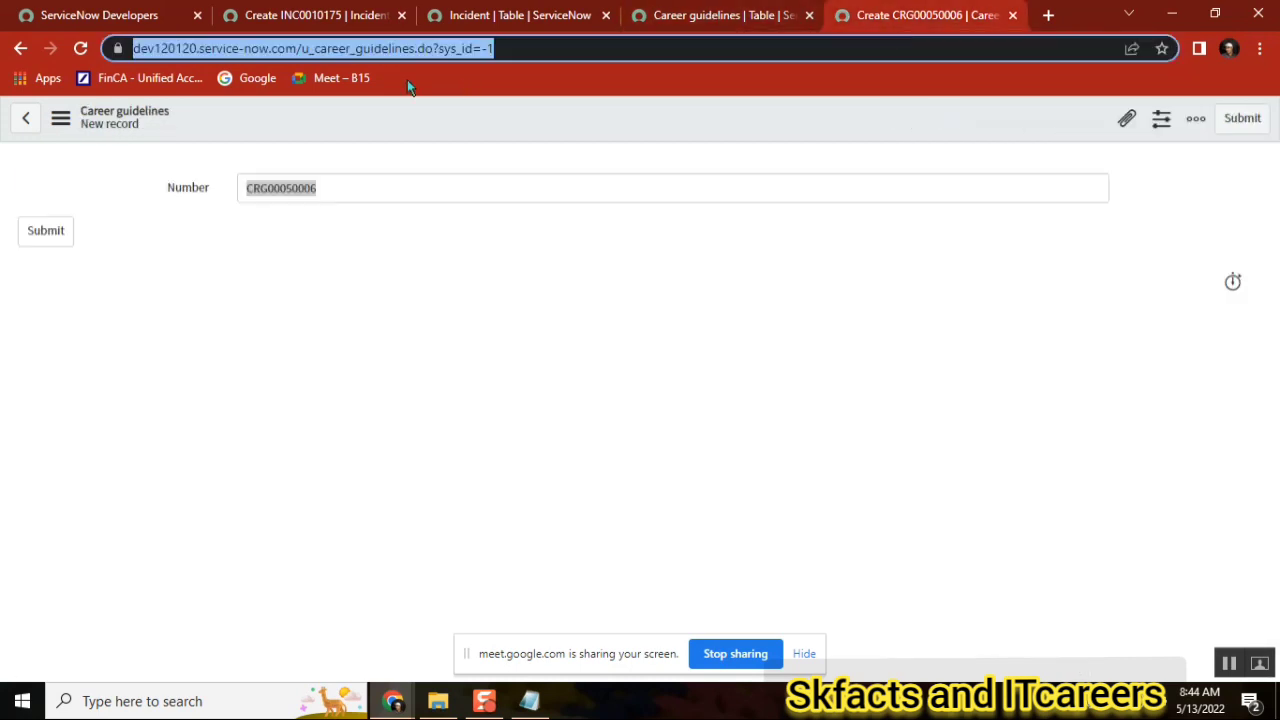
Copy the table name u_career_guidelines from the form's address and open its record list with u_career_guidelines.LIST in the filter navigator
{"action": "left_click", "coordinate": [408, 48]}
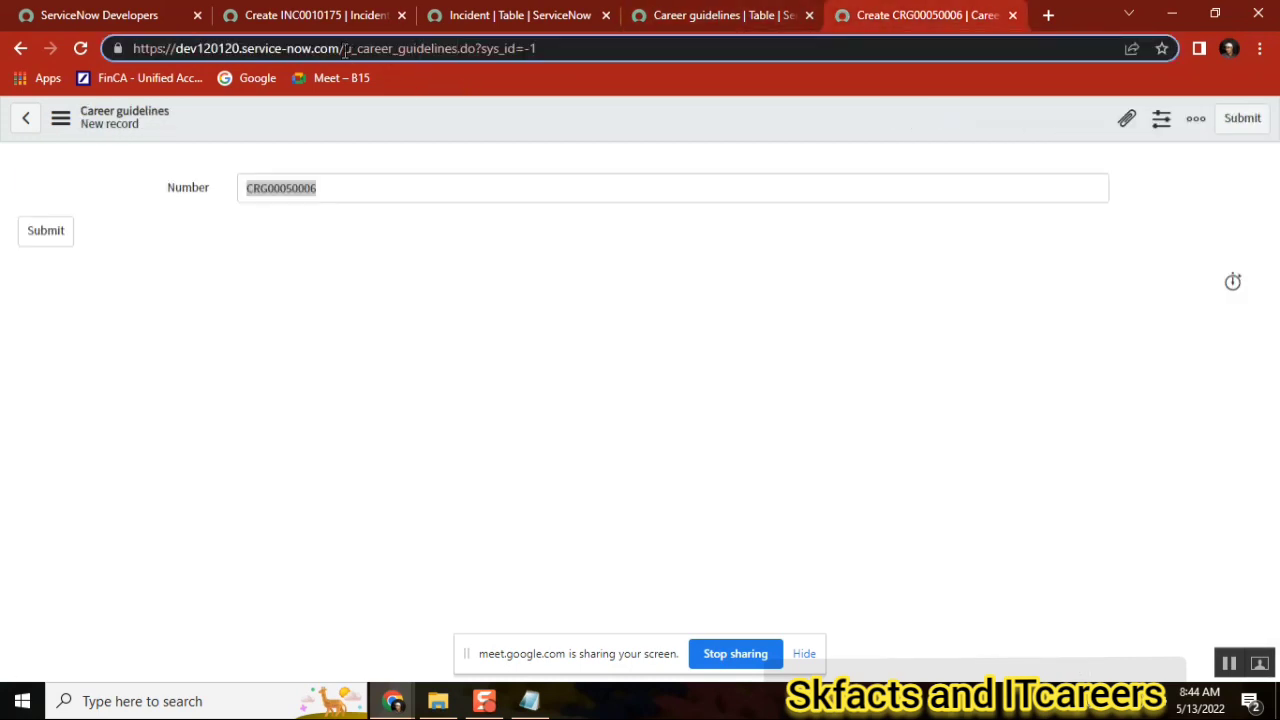
{"action": "left_click", "coordinate": [346, 50], "text": "shift"}
{"action": "key", "text": "ctrl+c"}
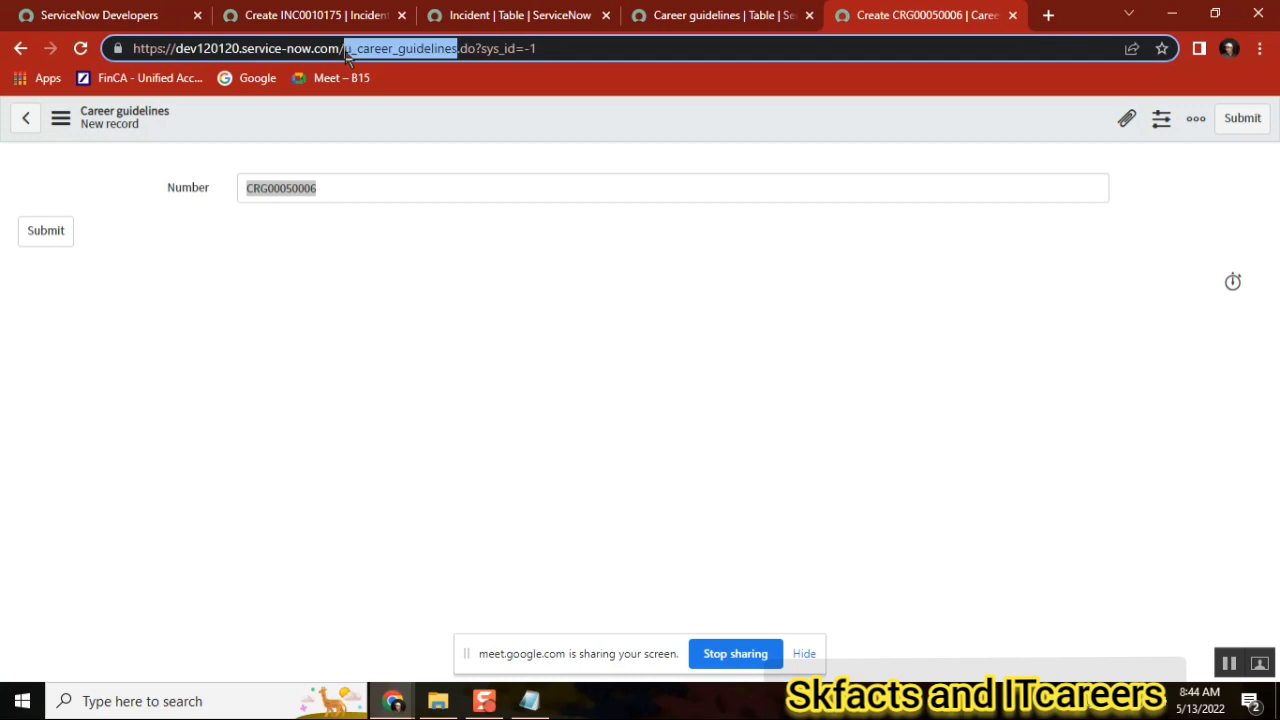
{"action": "left_click", "coordinate": [326, 22]}
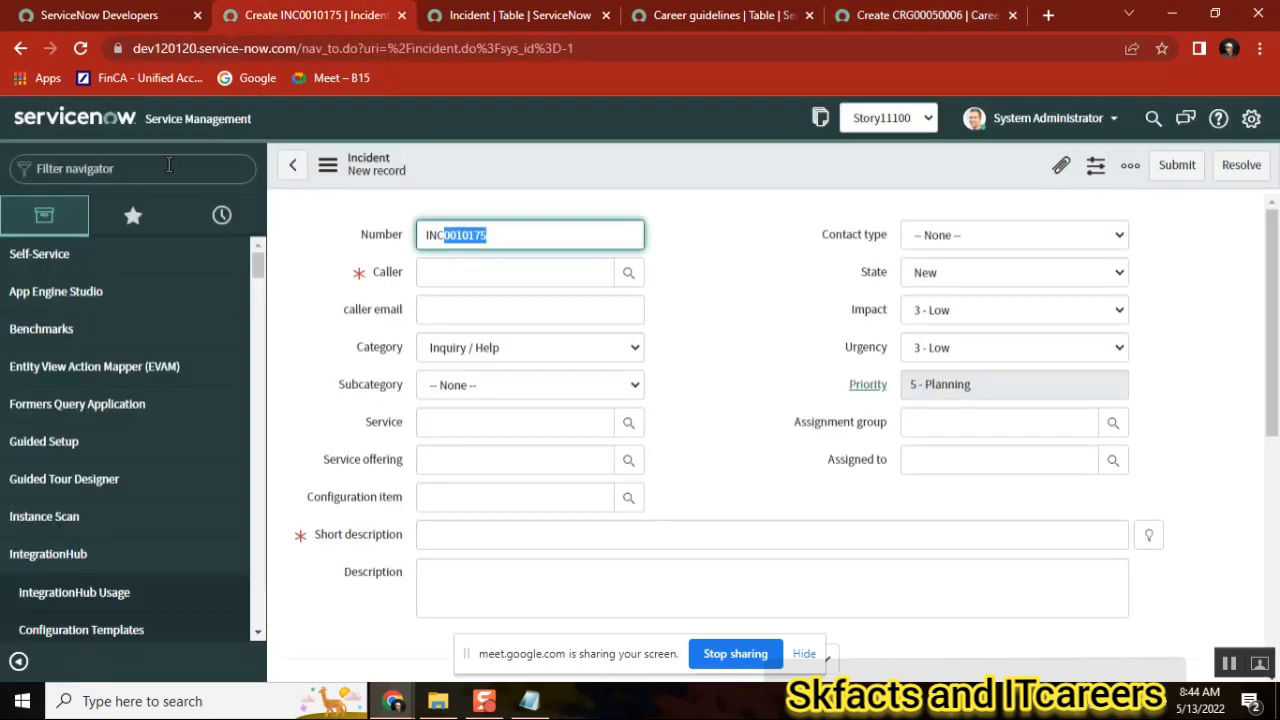
{"action": "key", "text": "ctrl+v"}
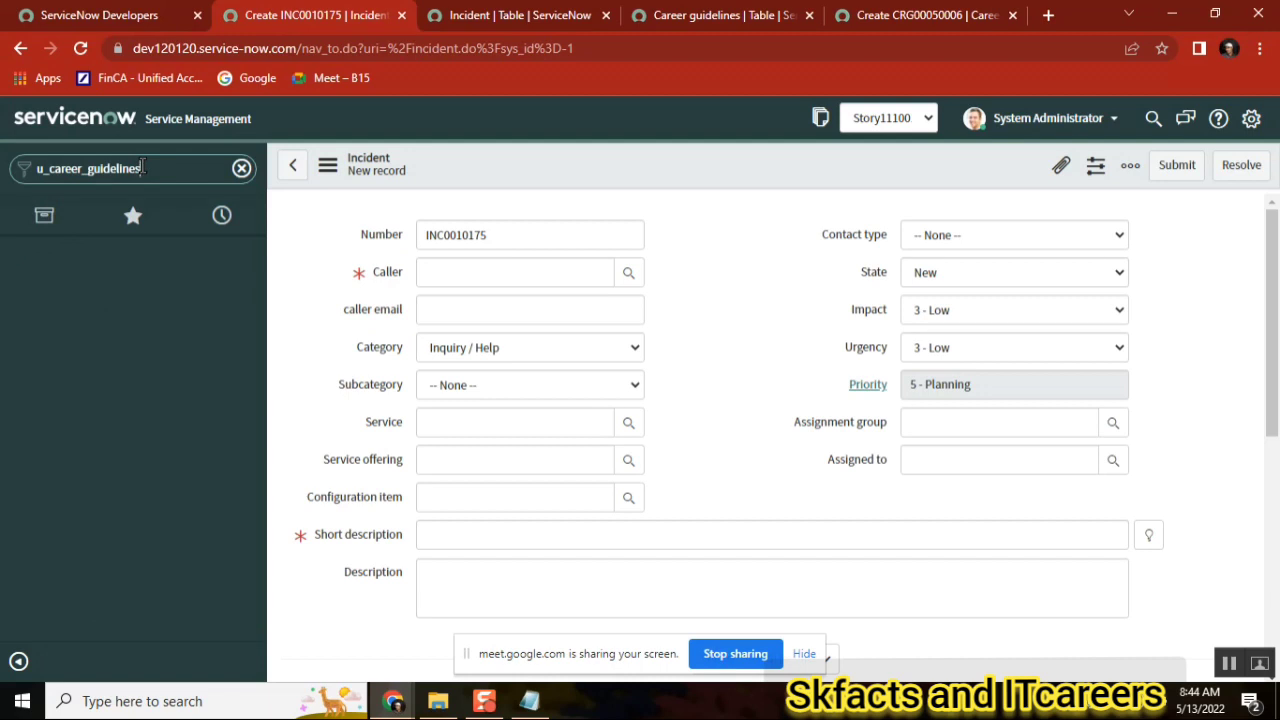
{"action": "type", "text": ".LIST"}
{"action": "key", "text": "Return"}
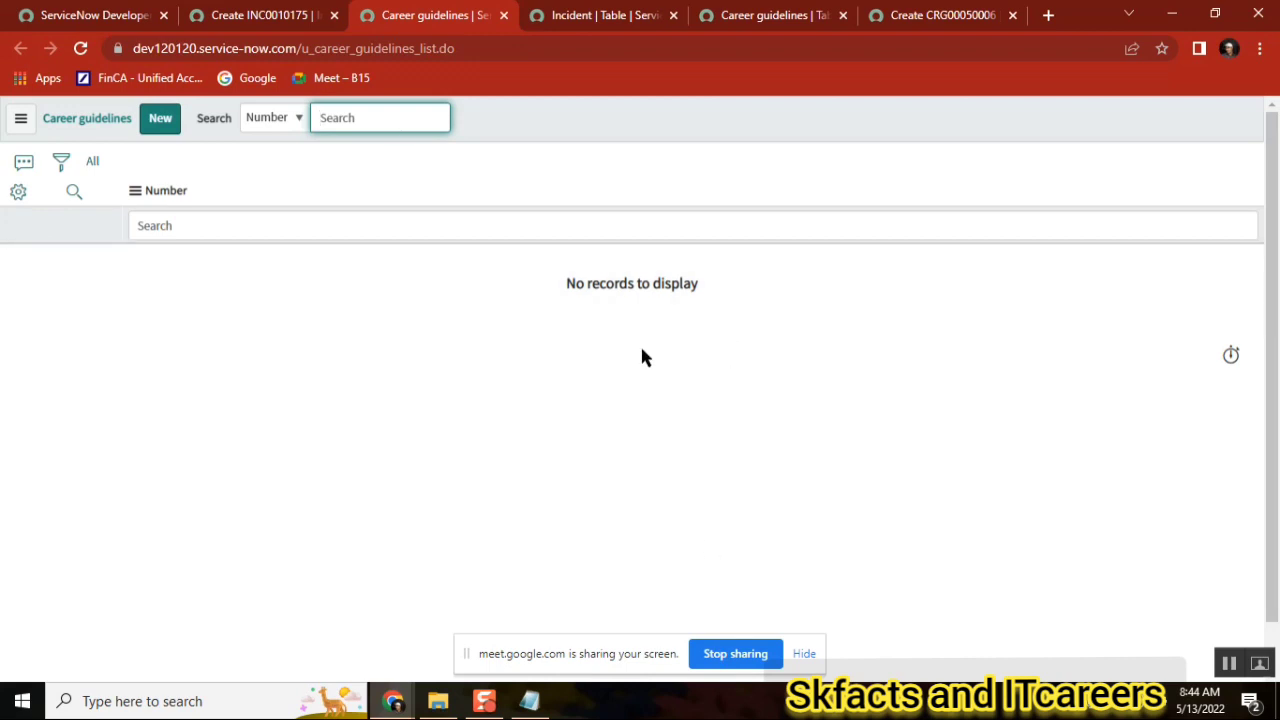
Compare the unsaved new record's generated number and address with the Career guidelines record list
{"action": "left_click", "coordinate": [994, 28]}
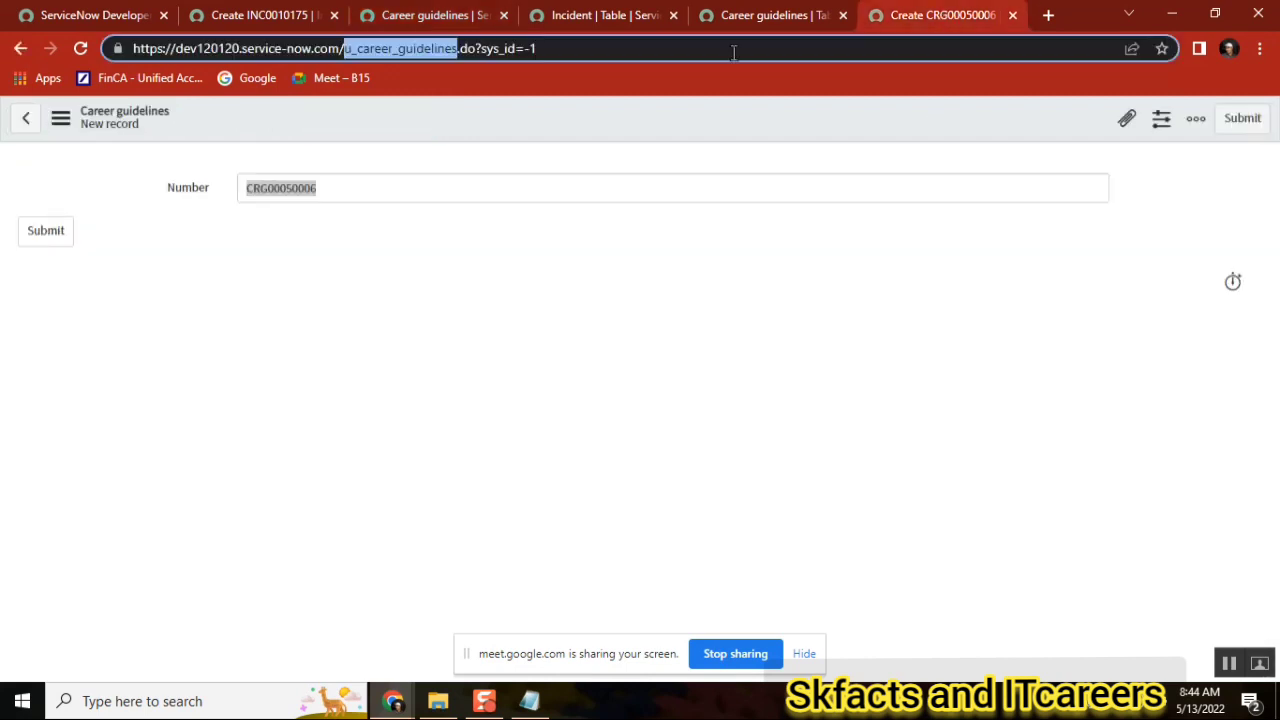
{"action": "left_click", "coordinate": [460, 338]}
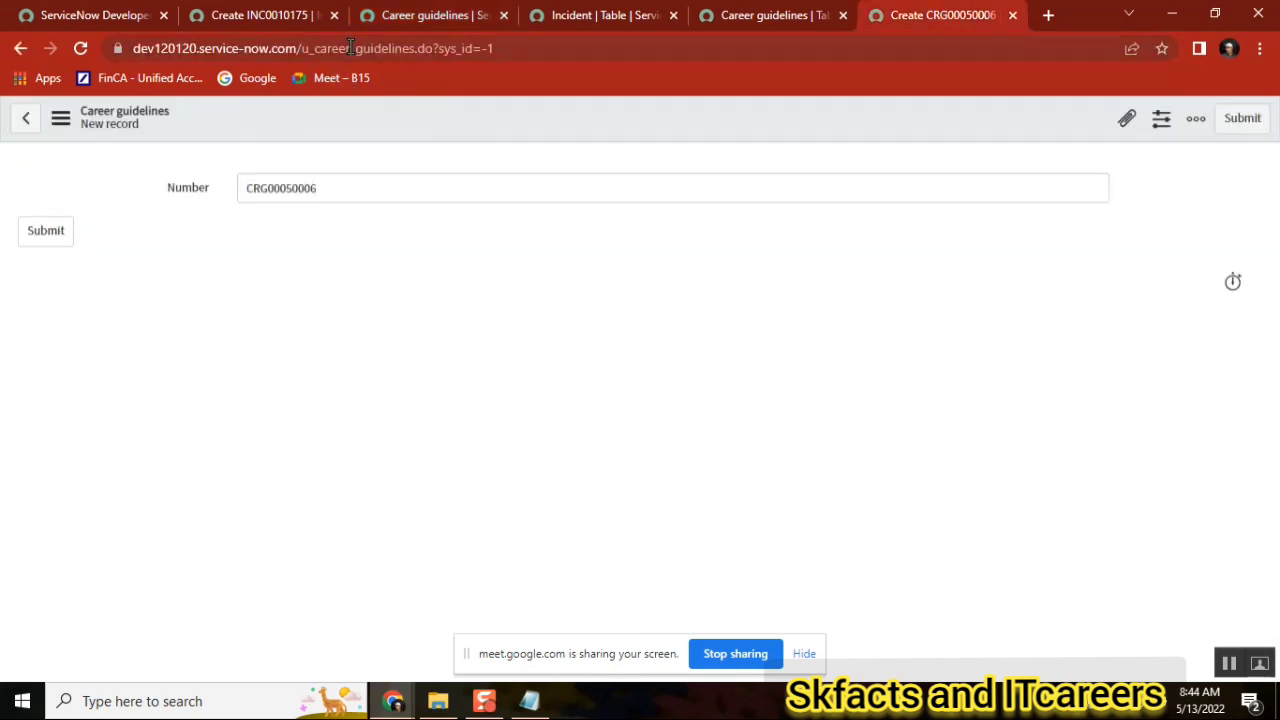
{"action": "left_click", "coordinate": [544, 58]}
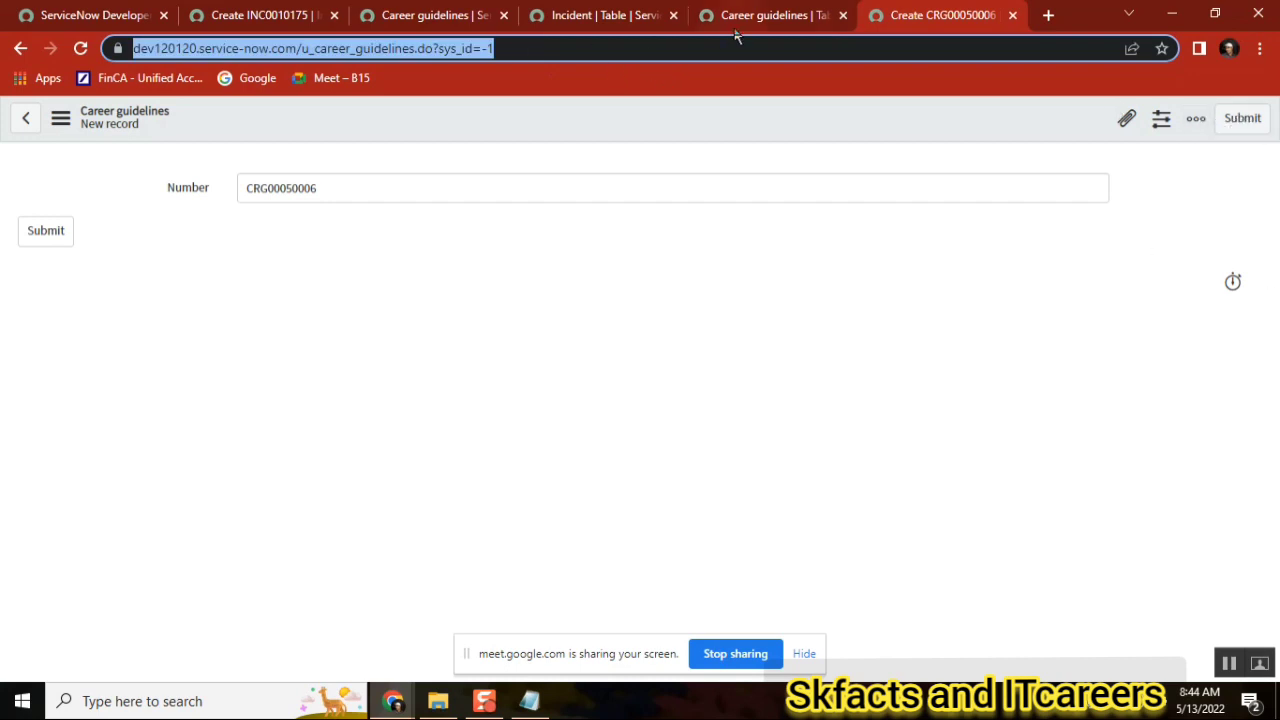
{"action": "left_click", "coordinate": [440, 24]}
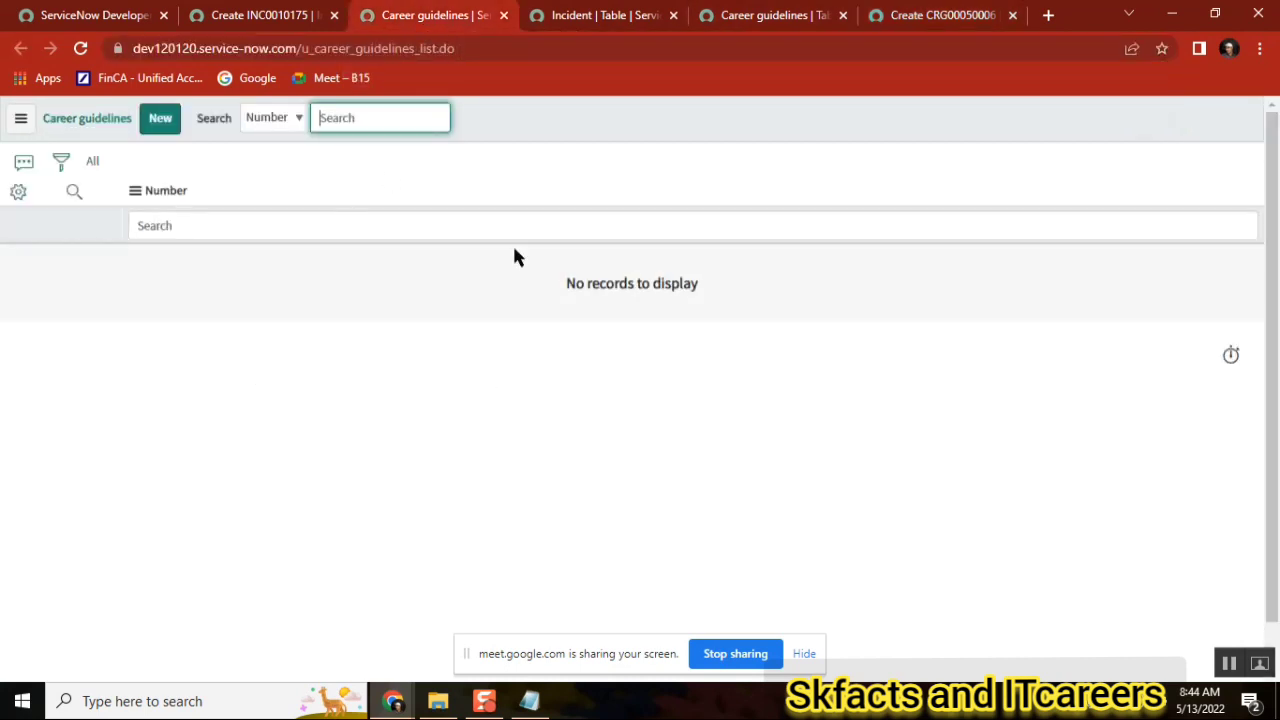
{"action": "left_click", "coordinate": [946, 17]}
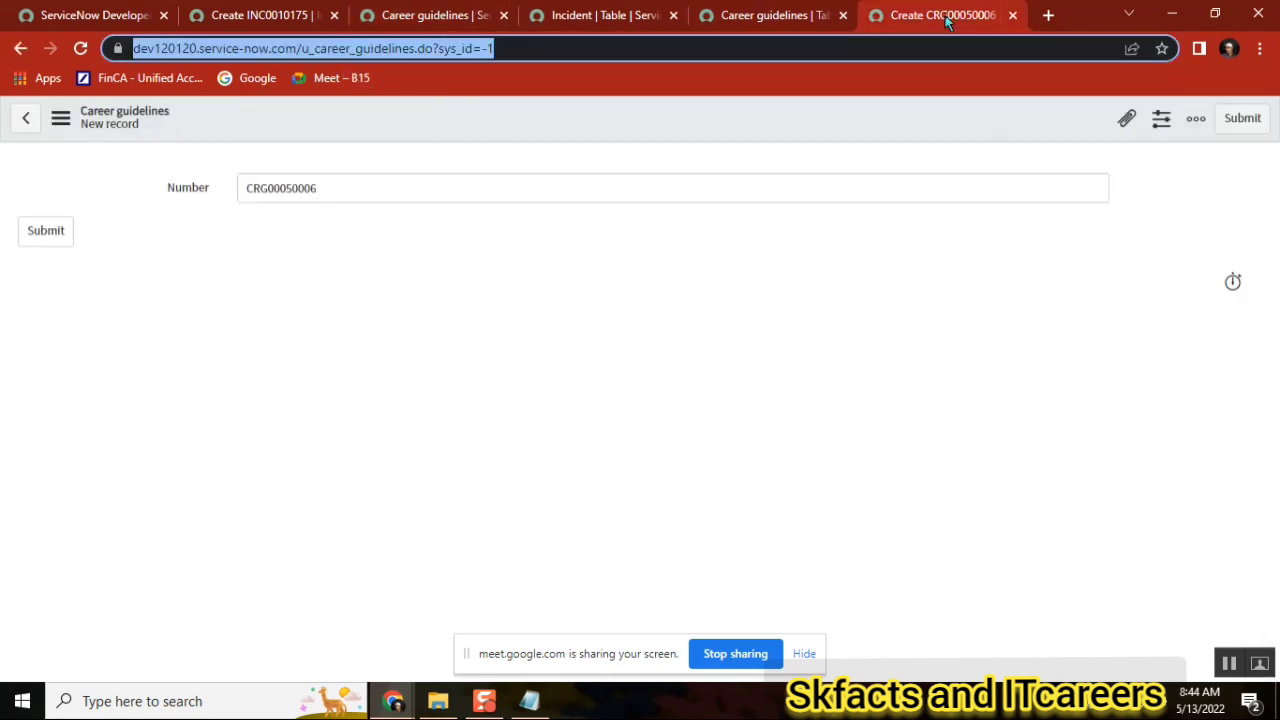
{"action": "left_click", "coordinate": [593, 50]}
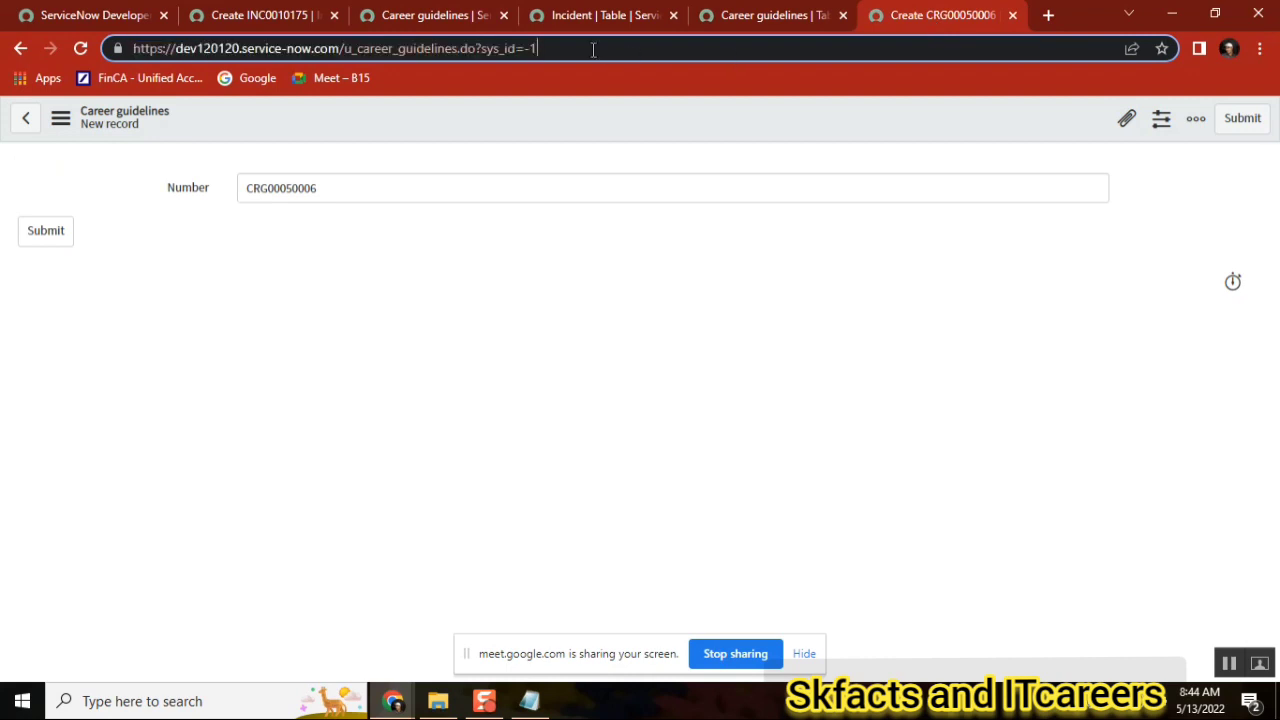
{"action": "left_click", "coordinate": [333, 192]}
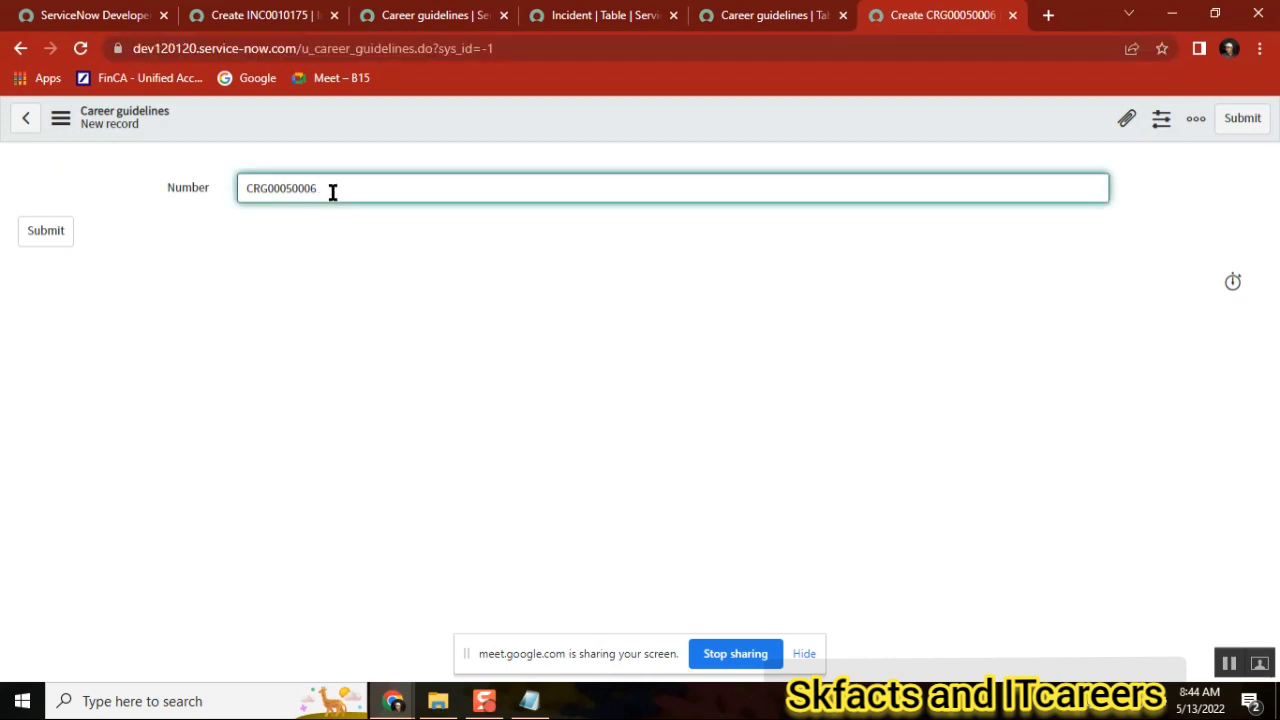
Reload the new Career guidelines form for a fresh number, recheck the list, and save the record, staying on it
{"action": "left_click", "coordinate": [509, 44]}
{"action": "key", "text": "Return"}
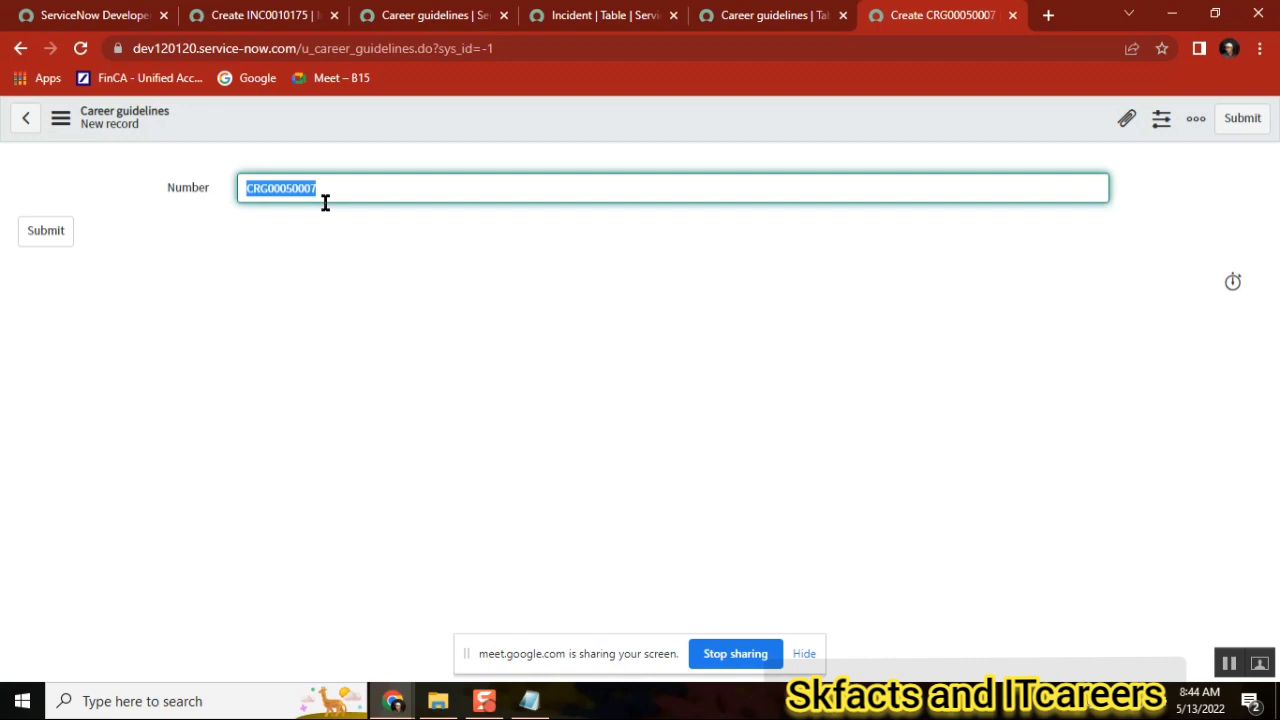
{"action": "left_click", "coordinate": [428, 15]}
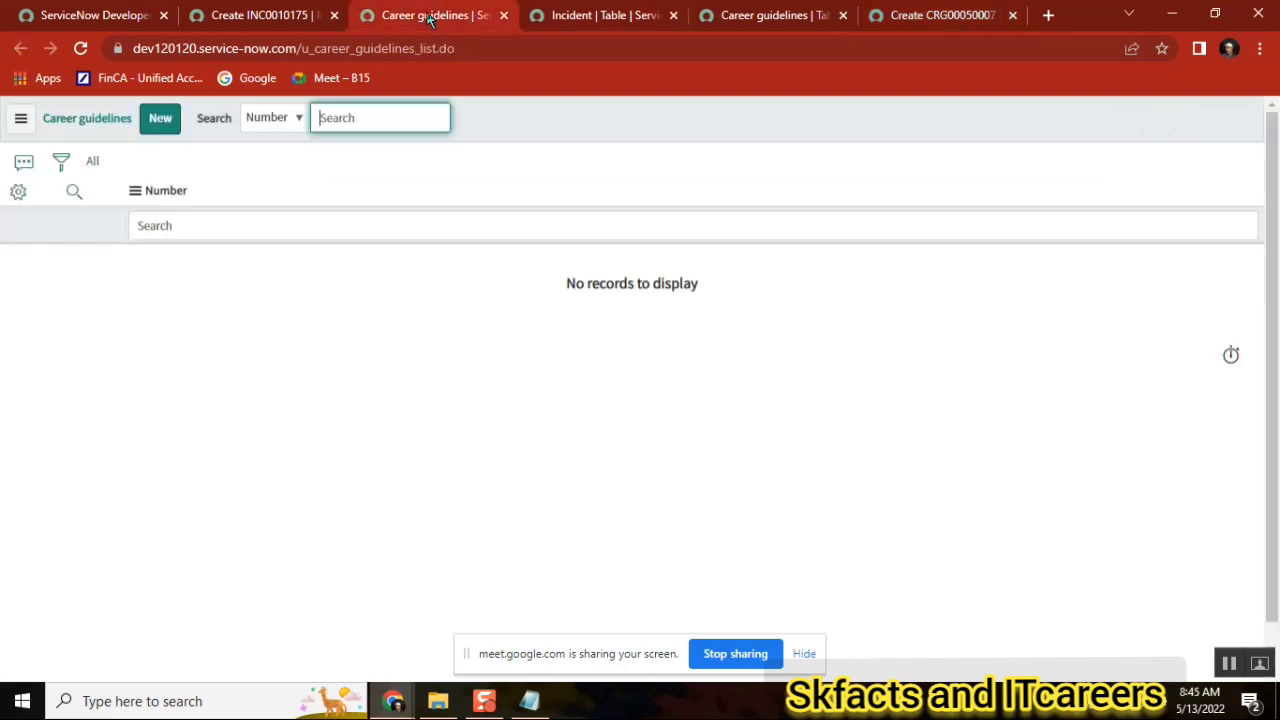
{"action": "left_click", "coordinate": [945, 15]}
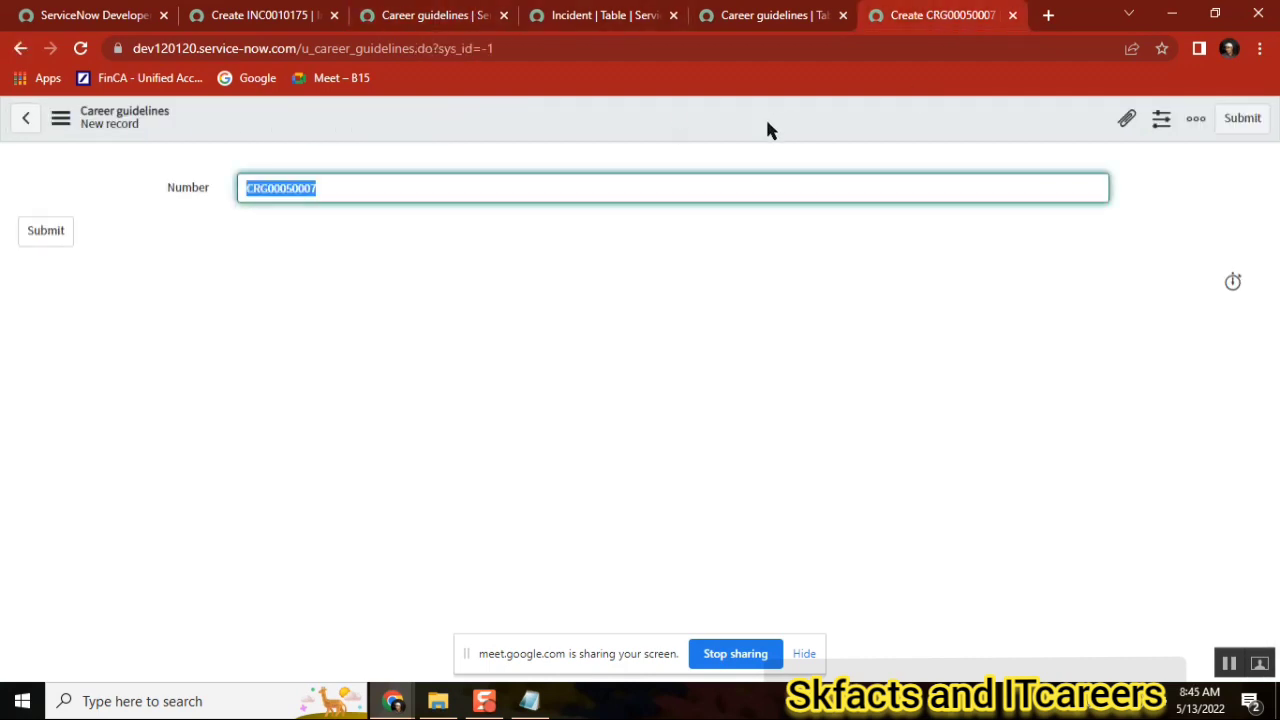
{"action": "right_click", "coordinate": [728, 120]}
{"action": "left_click", "coordinate": [786, 130]}
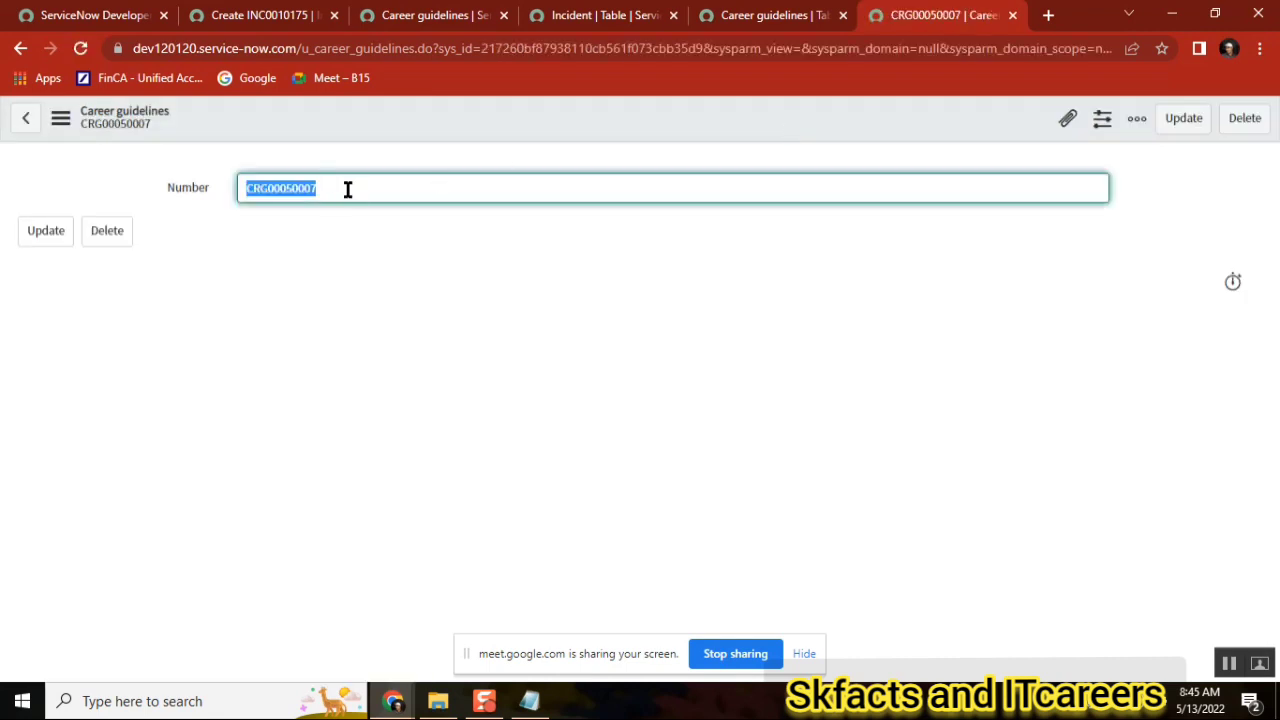
Open another blank Career guidelines record by replacing the saved record's sys_id in the address with -1
{"action": "left_click", "coordinate": [508, 48]}
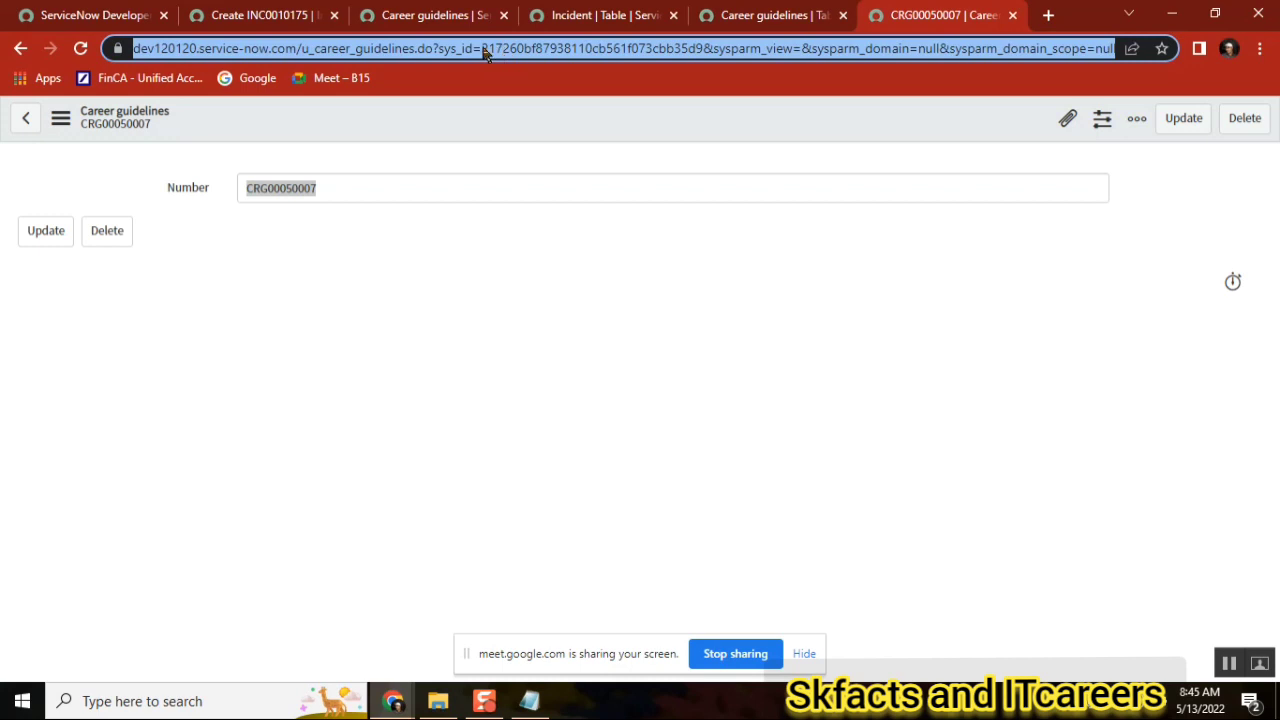
{"action": "left_click", "coordinate": [485, 50]}
{"action": "key", "text": "shift+End"}
{"action": "key", "text": "Delete"}
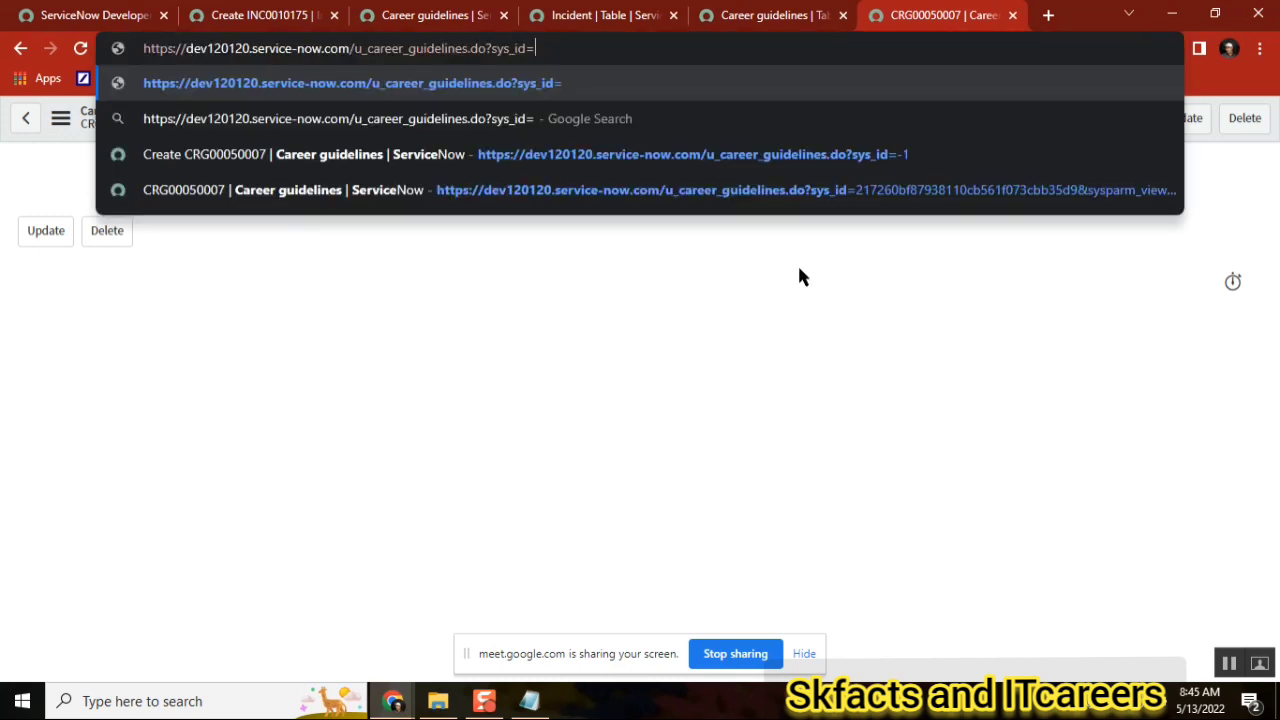
{"action": "type", "text": "-1"}
{"action": "key", "text": "Return"}
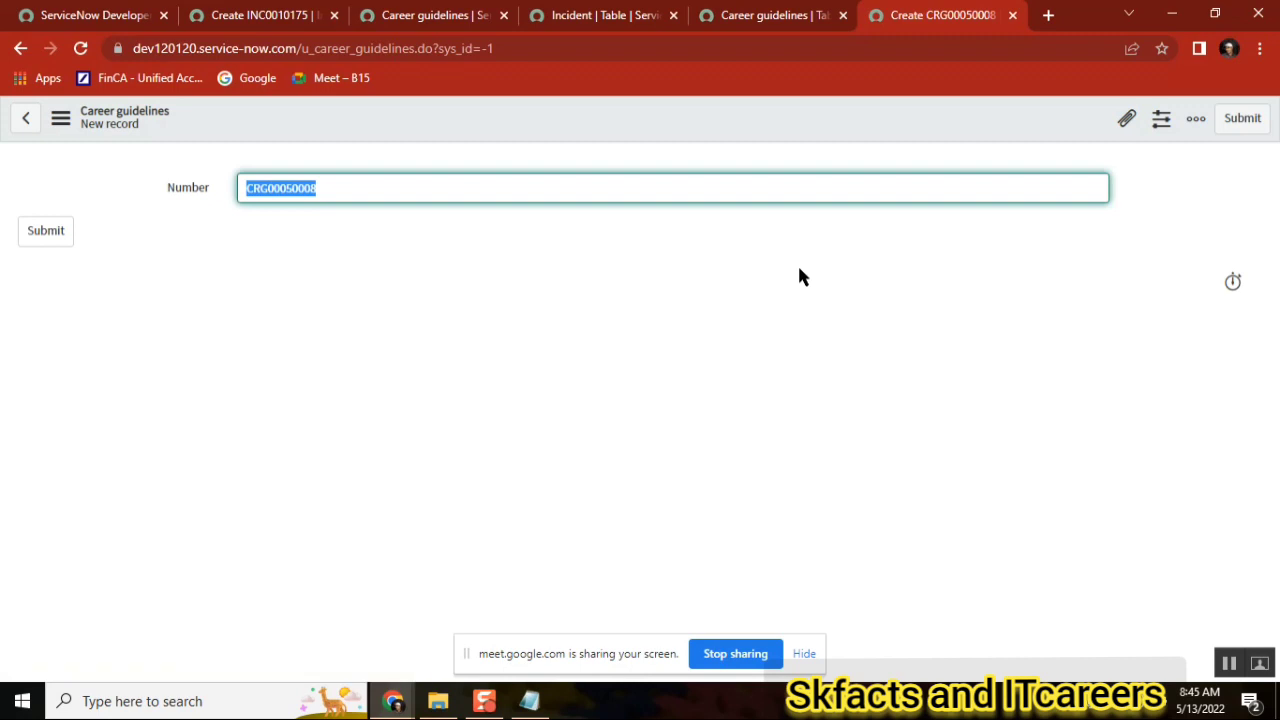
Refresh the Career guidelines list to show all records and compare the saved number with the new form's number
{"action": "left_click", "coordinate": [432, 13]}
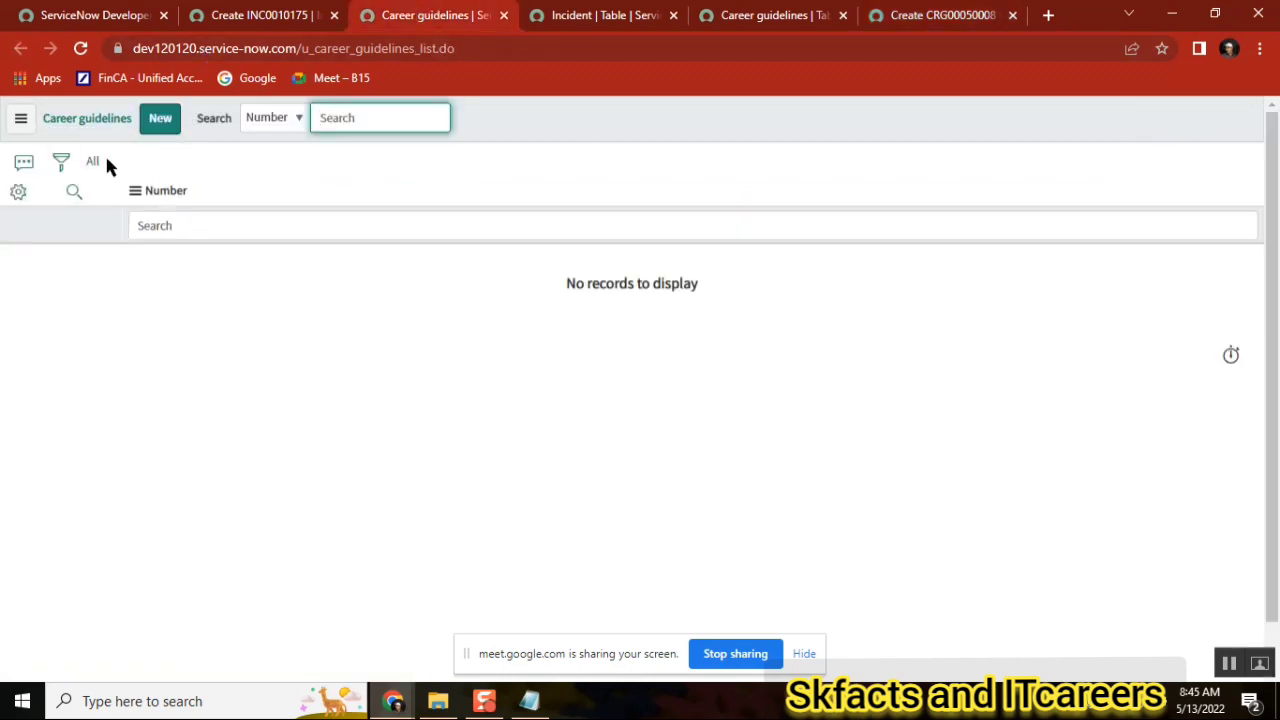
{"action": "left_click", "coordinate": [93, 162]}
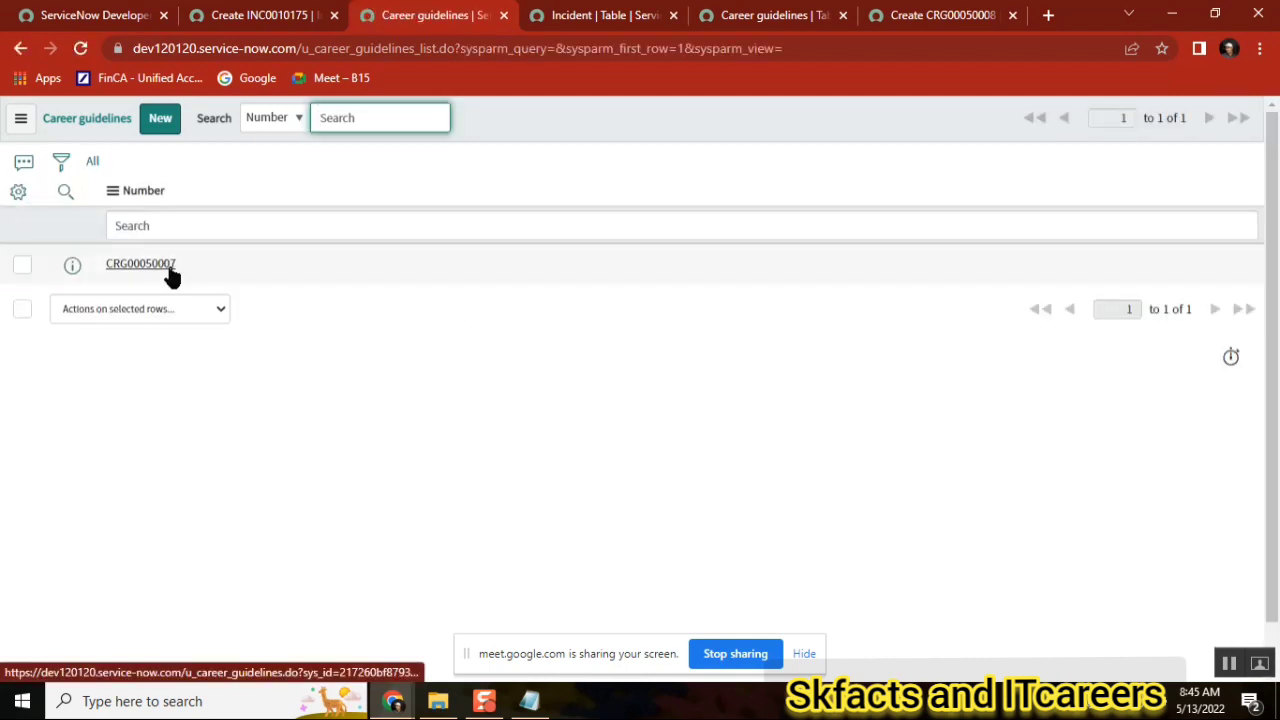
{"action": "left_click", "coordinate": [930, 18]}
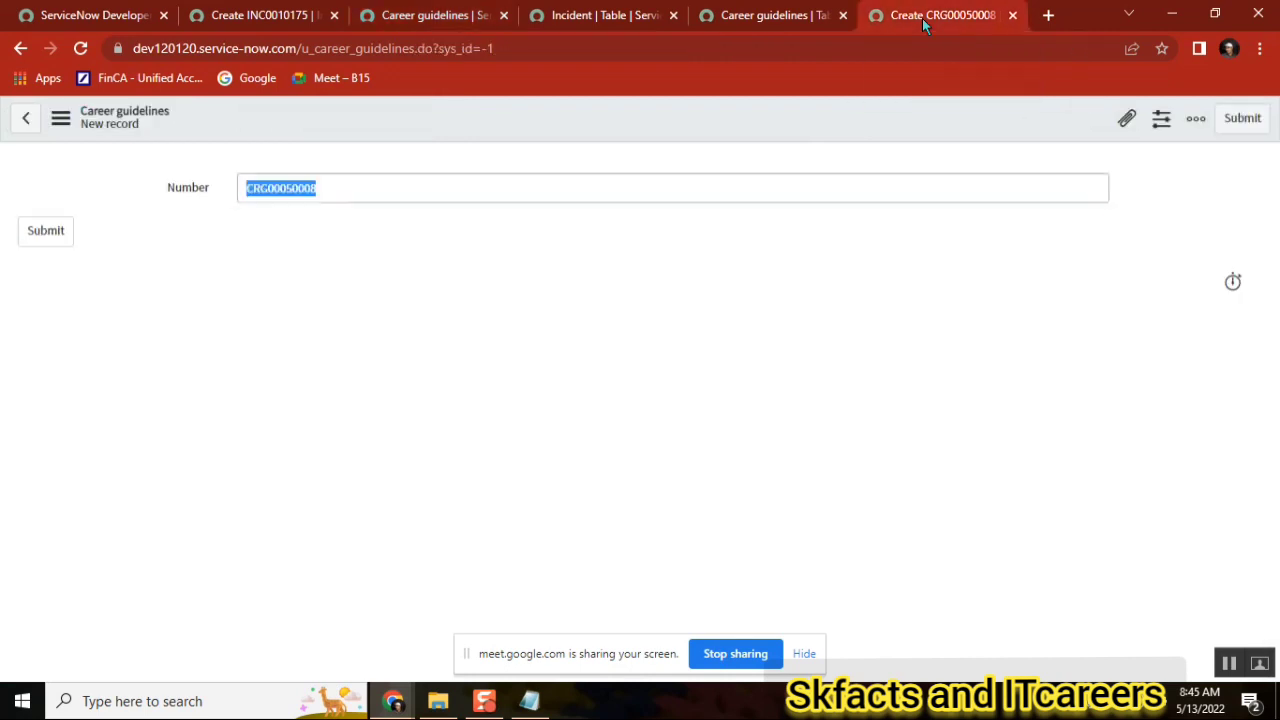
{"action": "left_click", "coordinate": [432, 16]}
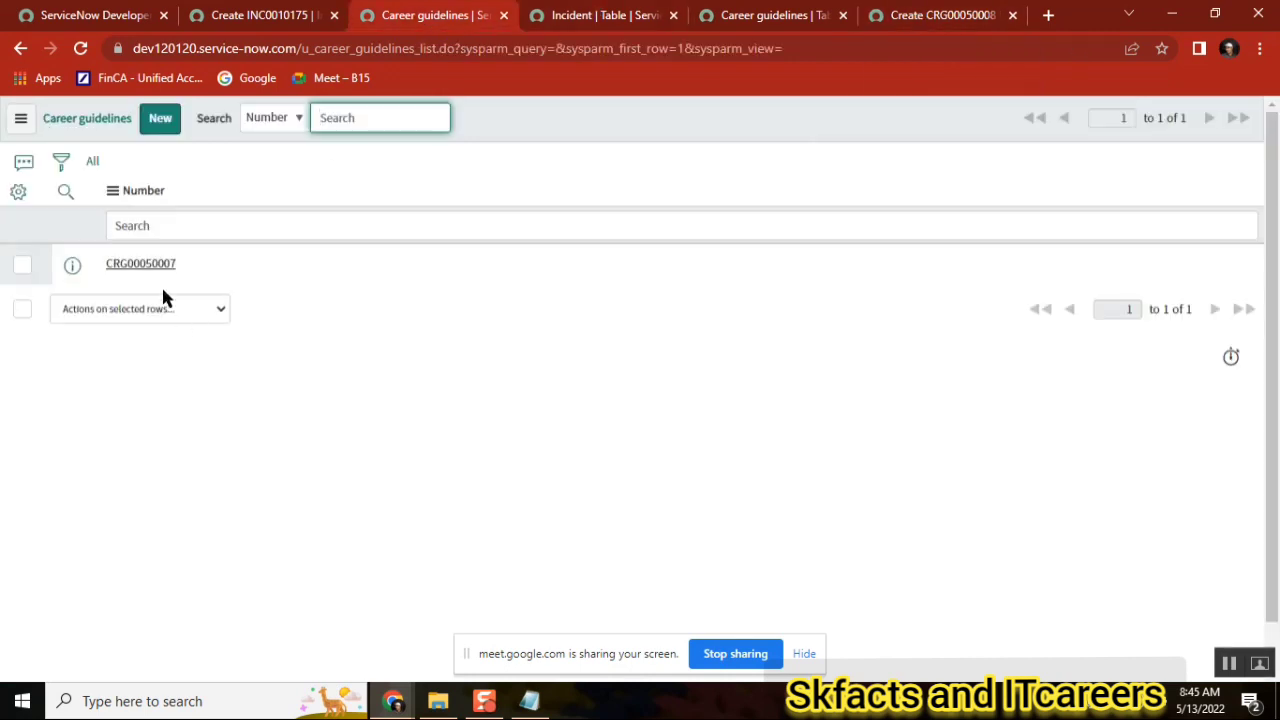
{"action": "left_click", "coordinate": [930, 18]}
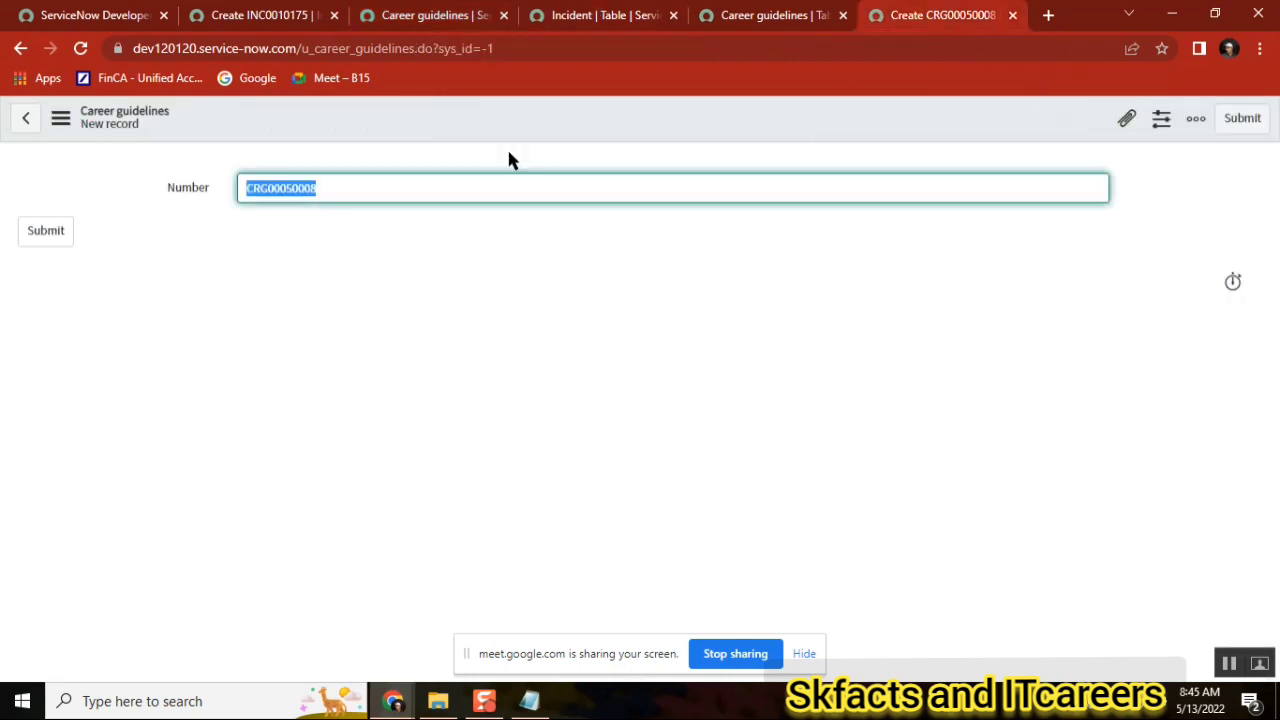
{"action": "left_click", "coordinate": [376, 194]}
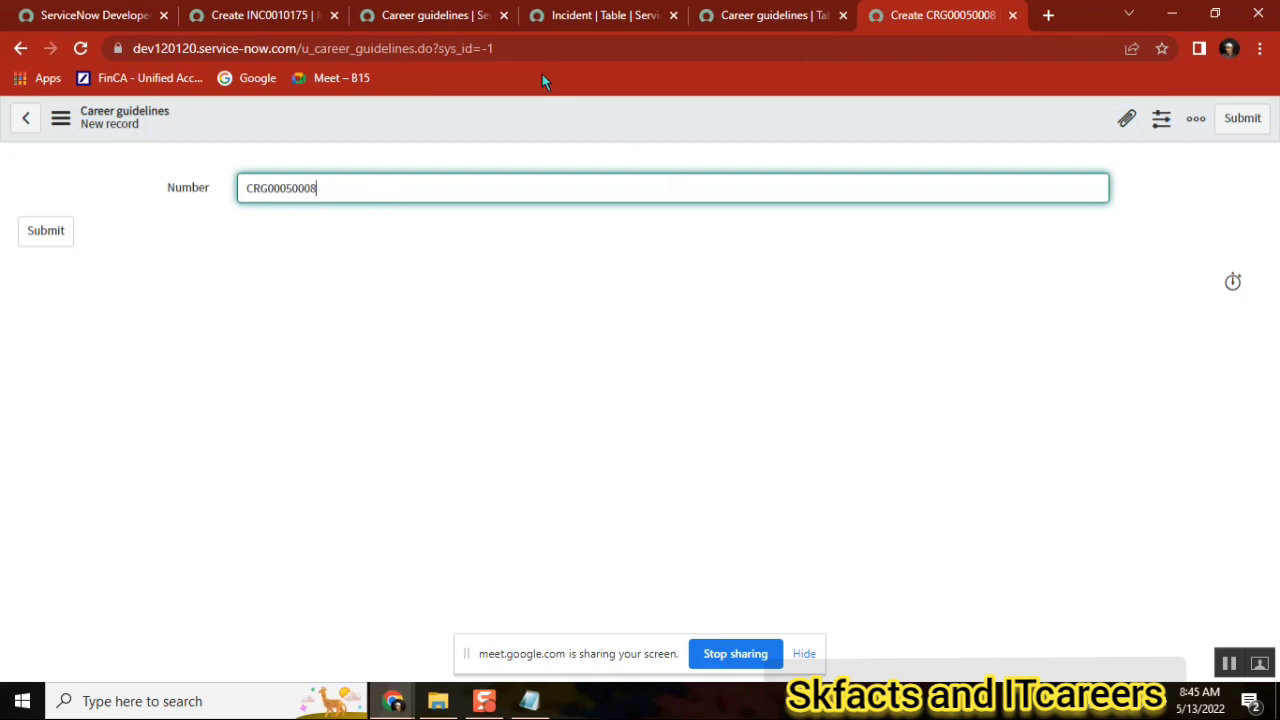
Reload the unsaved Career guidelines form, compare its number with the saved records list, and return to the table definition
{"action": "left_click", "coordinate": [524, 47]}
{"action": "key", "text": "Return"}
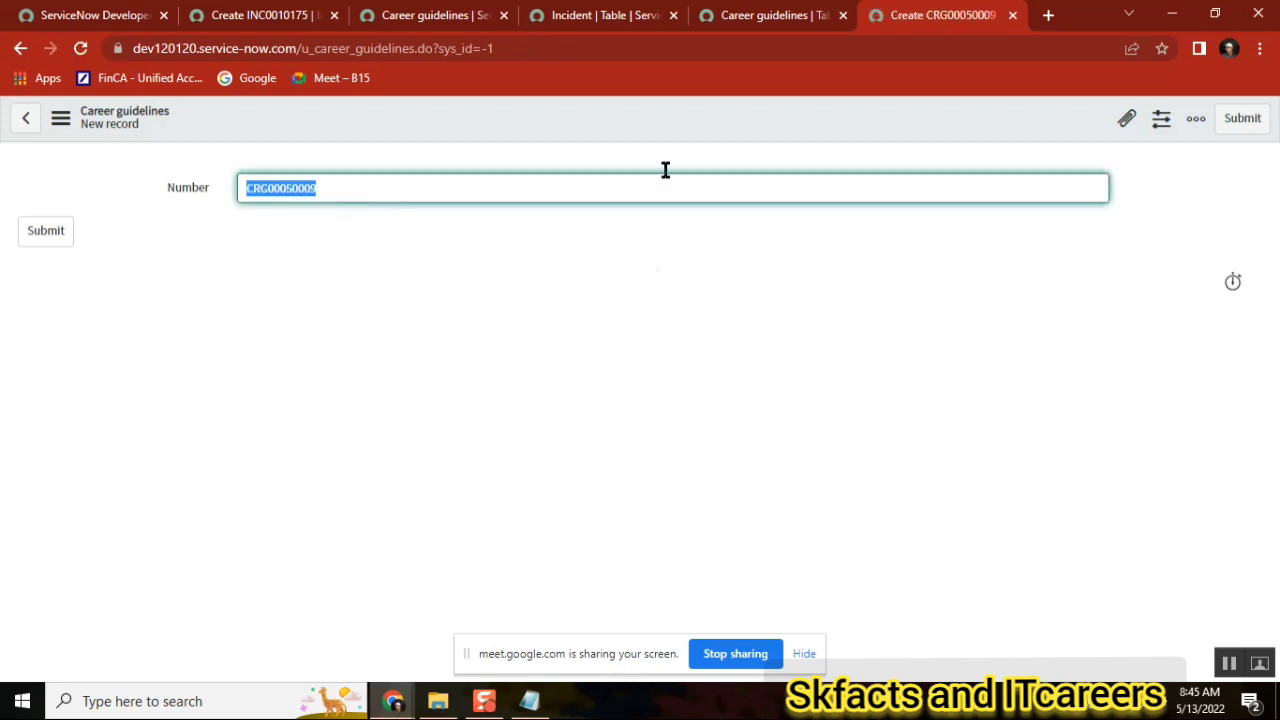
{"action": "left_click", "coordinate": [425, 15]}
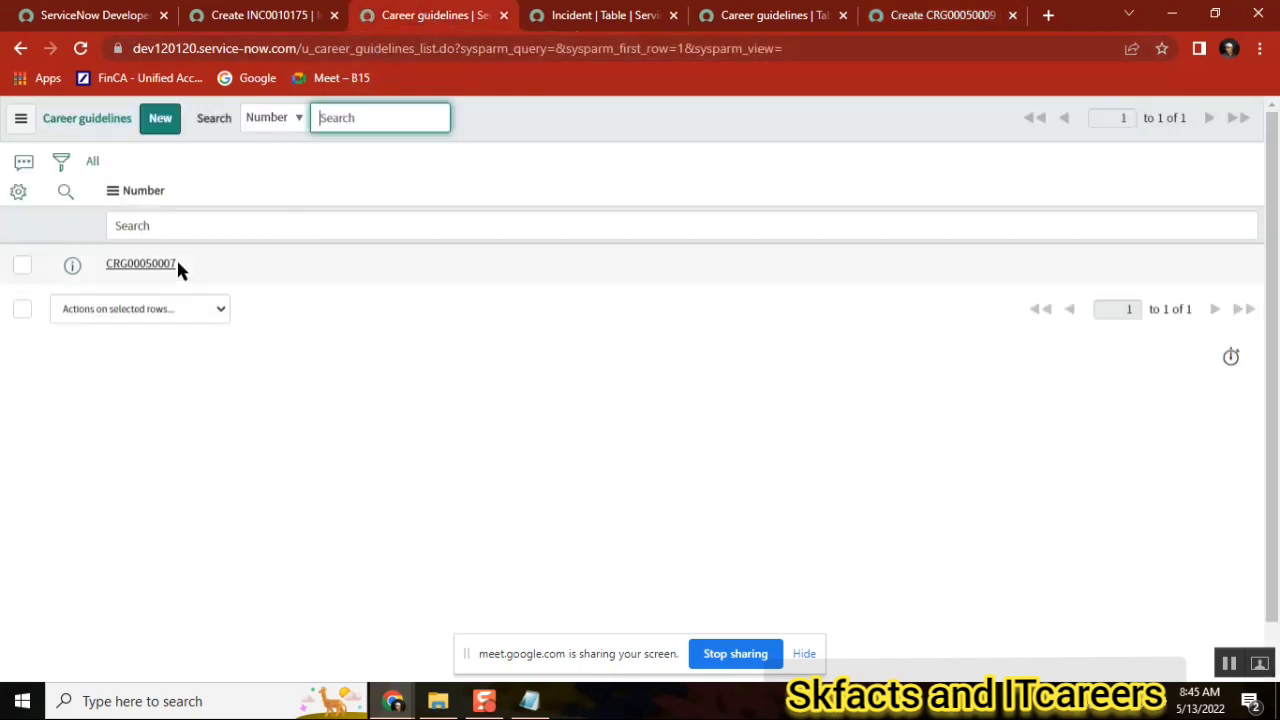
{"action": "left_click", "coordinate": [940, 16]}
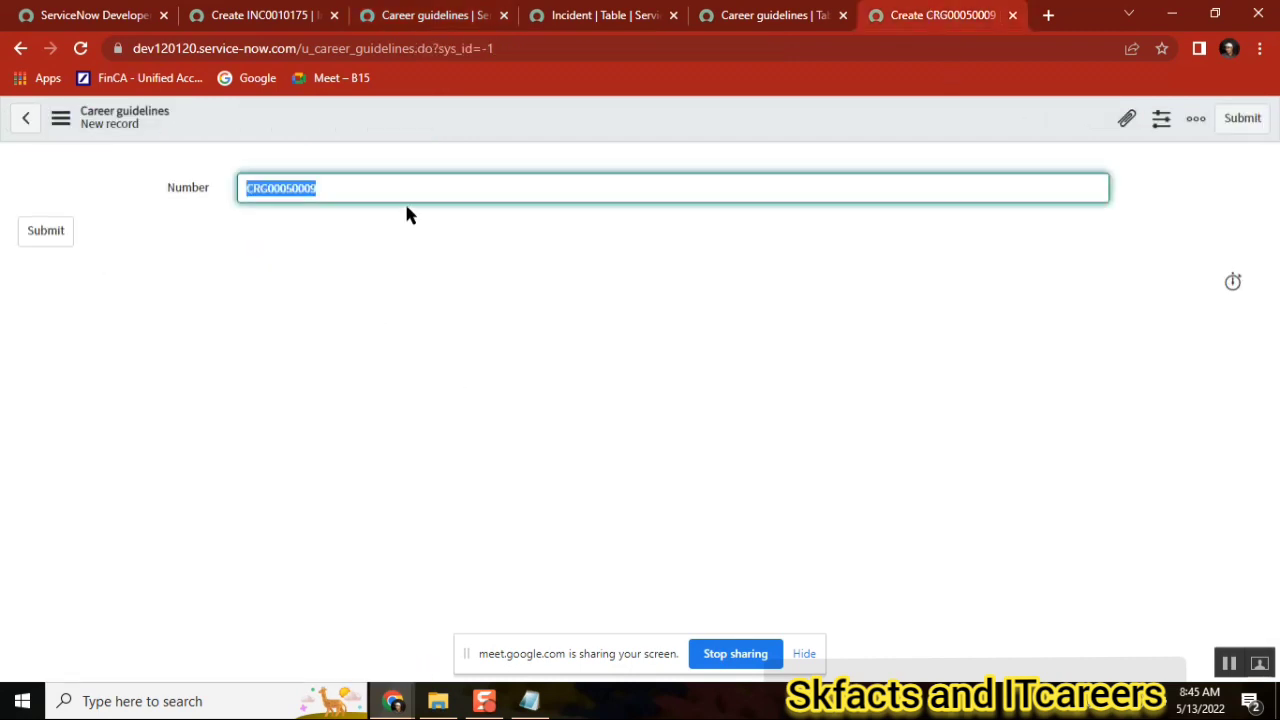
{"action": "left_click", "coordinate": [325, 185]}
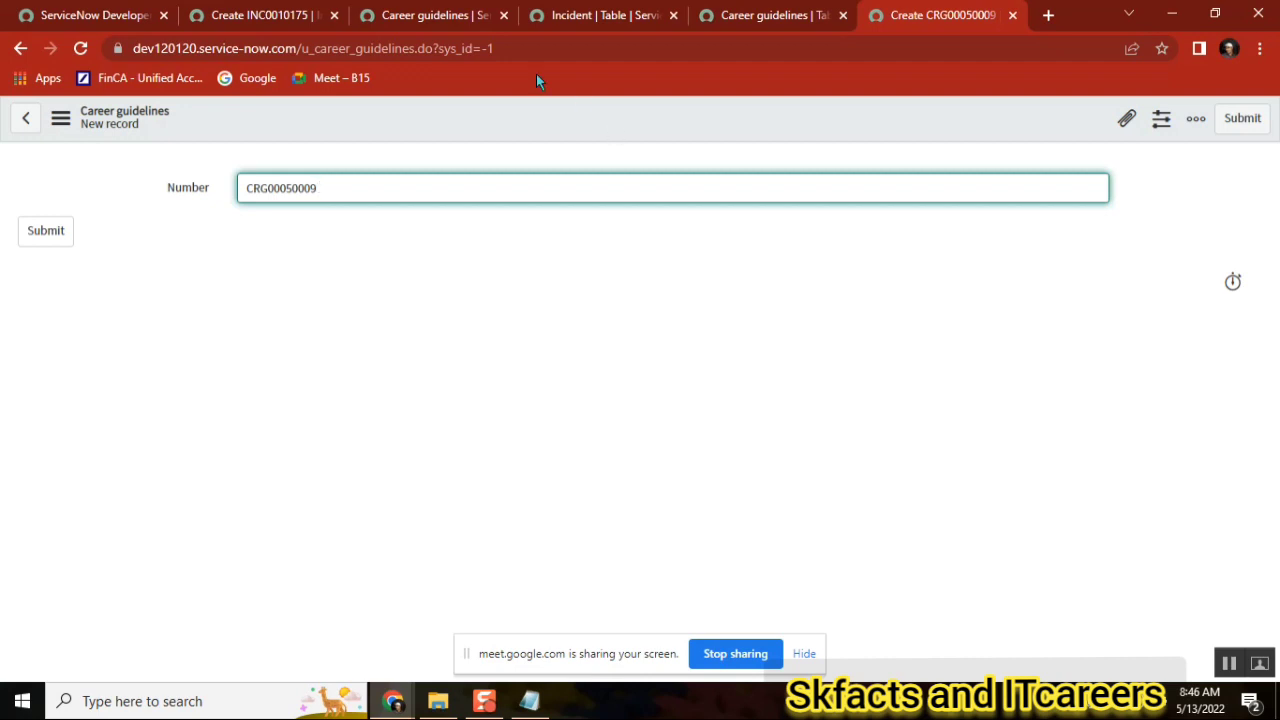
{"action": "left_click", "coordinate": [433, 12]}
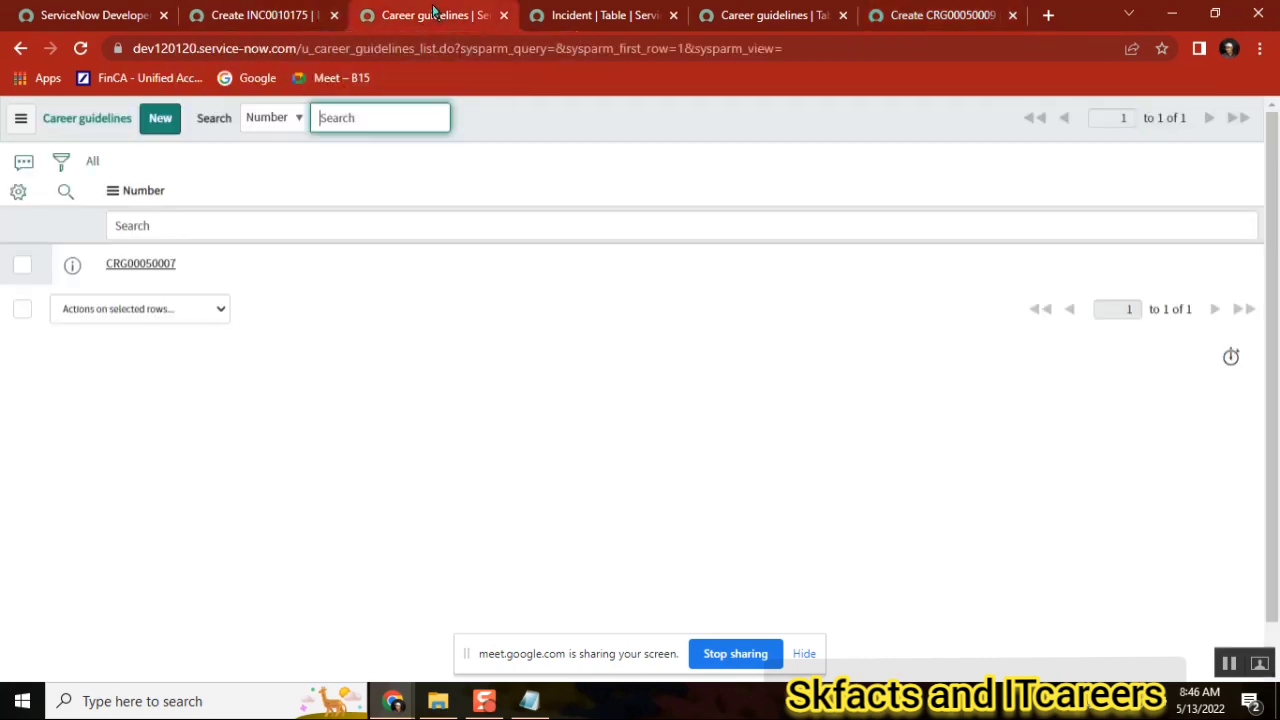
{"action": "left_click", "coordinate": [752, 26]}
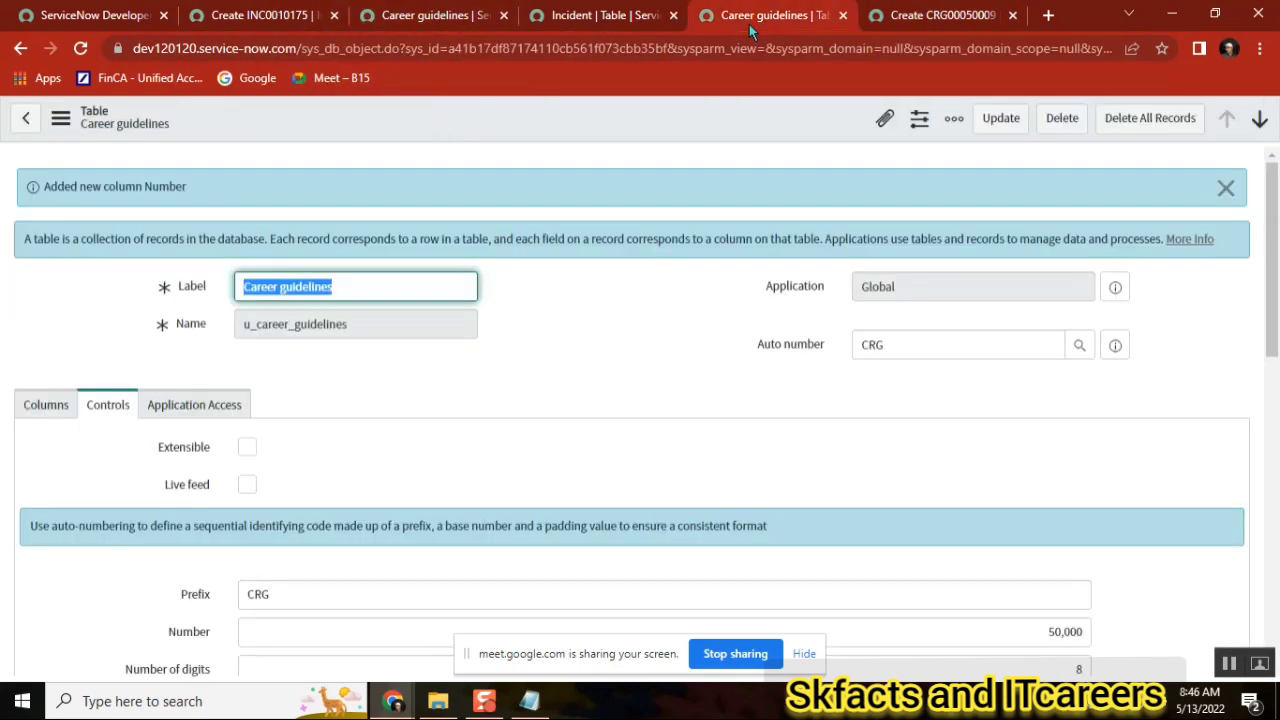
Open the Number column's dictionary entry from the Career guidelines table's column list in a separate browser tab
{"action": "left_click", "coordinate": [46, 405]}
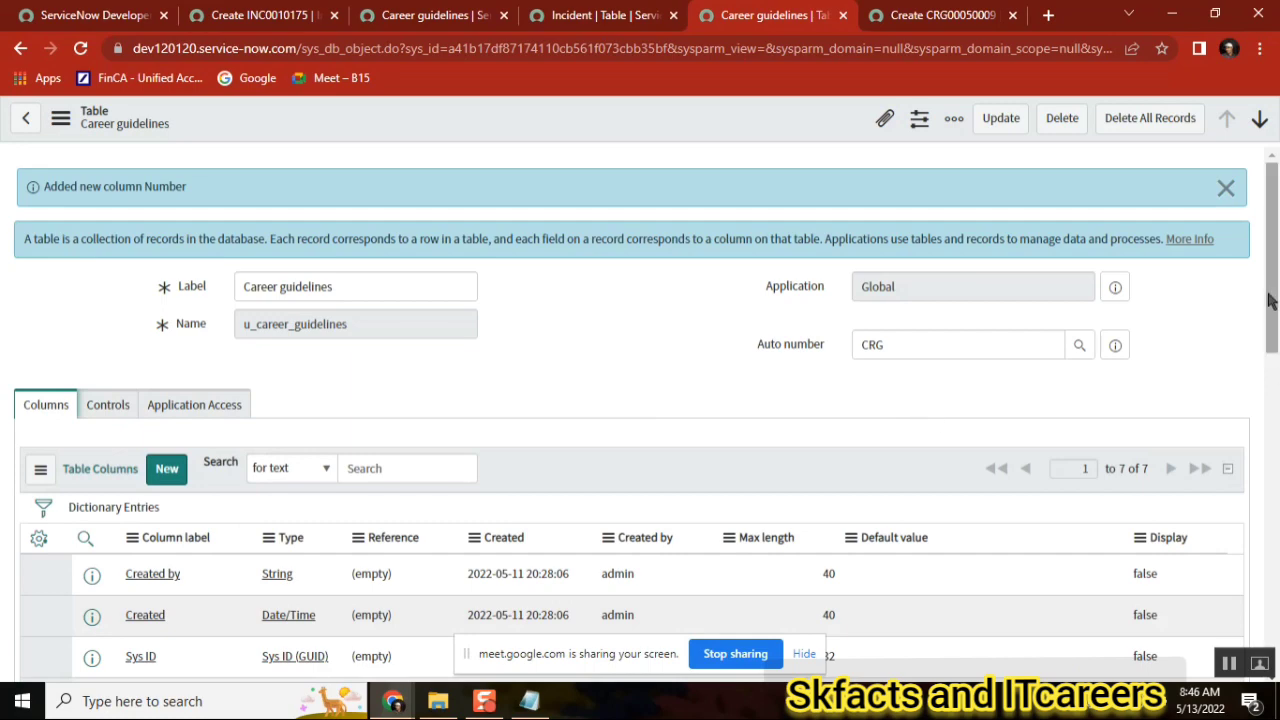
{"action": "left_click_drag", "start_coordinate": [1274, 272], "coordinate": [1277, 370]}
{"action": "scroll", "coordinate": [716, 462], "scroll_direction": "down", "scroll_amount": 3}
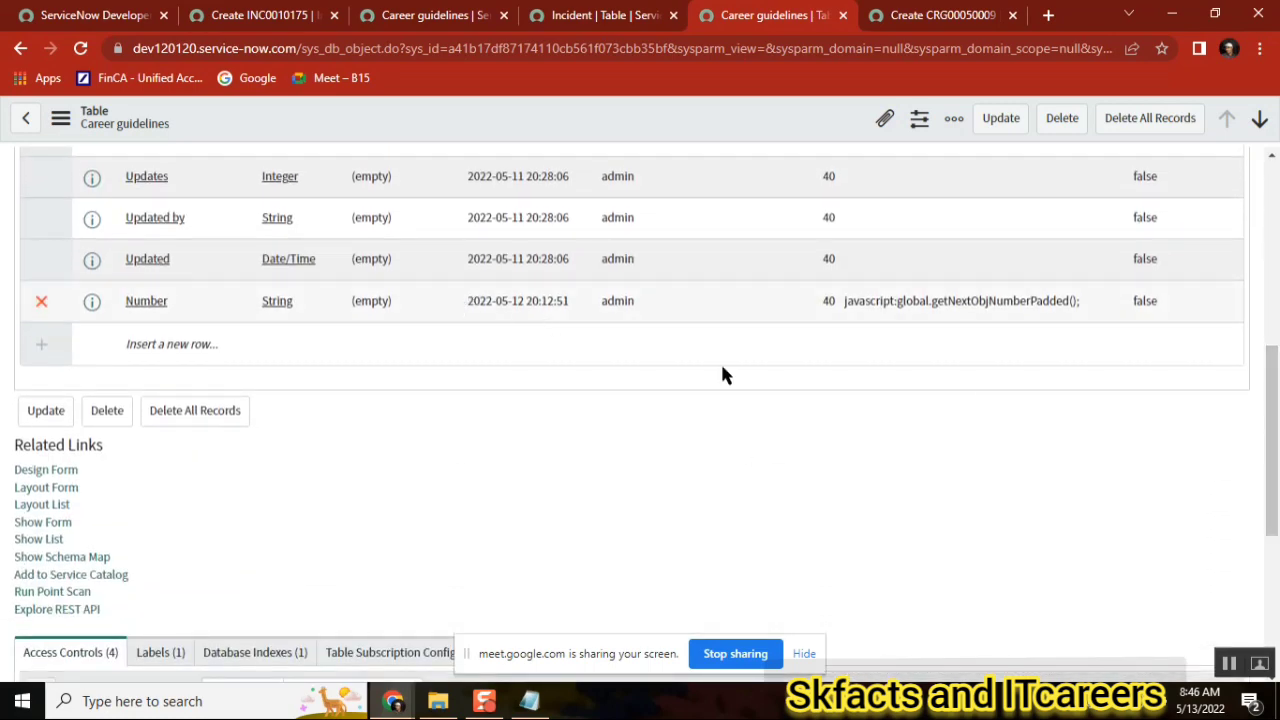
{"action": "scroll", "coordinate": [1272, 425], "scroll_direction": "up", "scroll_amount": 1}
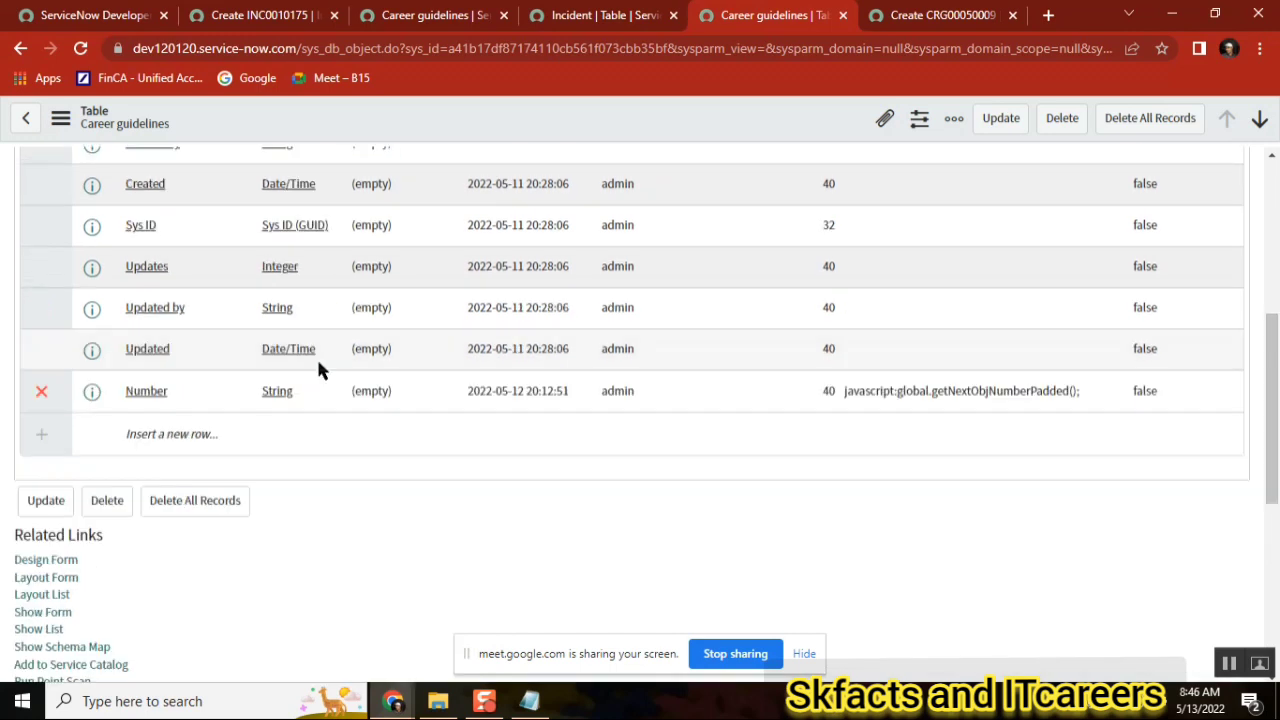
{"action": "middle_click", "coordinate": [147, 394]}
{"action": "left_click", "coordinate": [792, 20]}
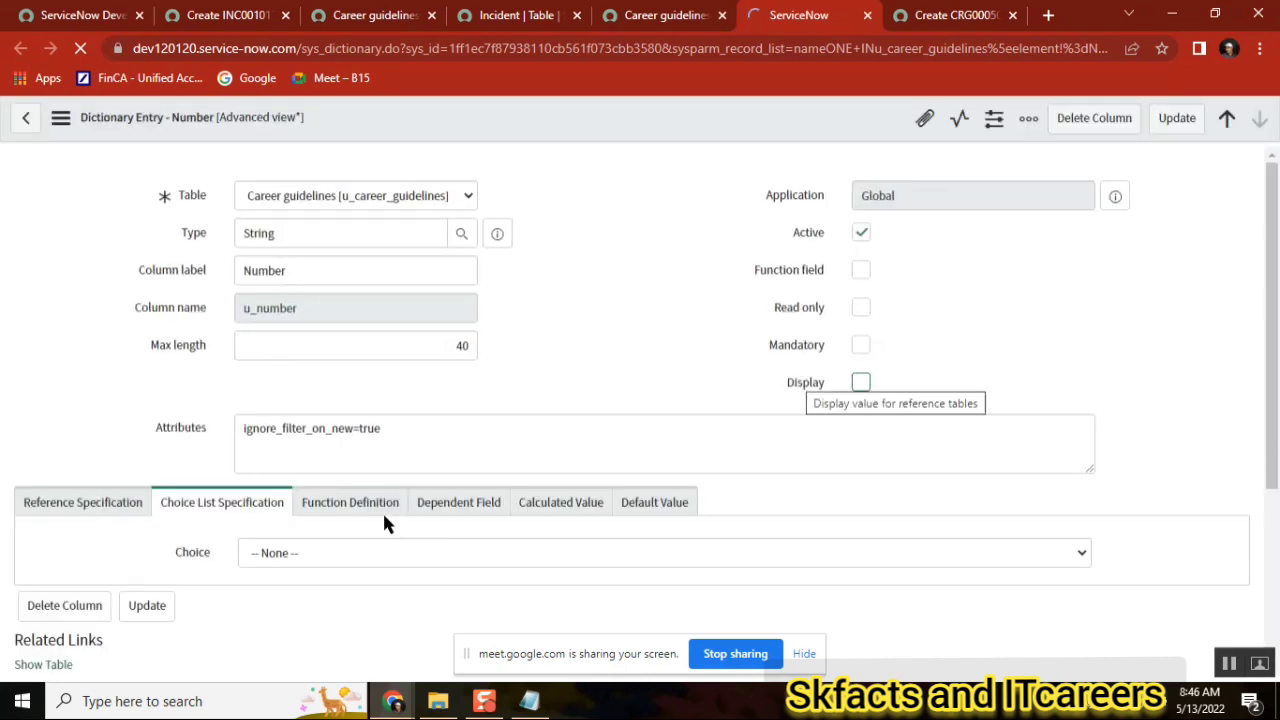
Show the Number field's default value settings and highlight the getNextObjNumberPadded function name
{"action": "left_click_drag", "start_coordinate": [1276, 220], "coordinate": [1275, 405]}
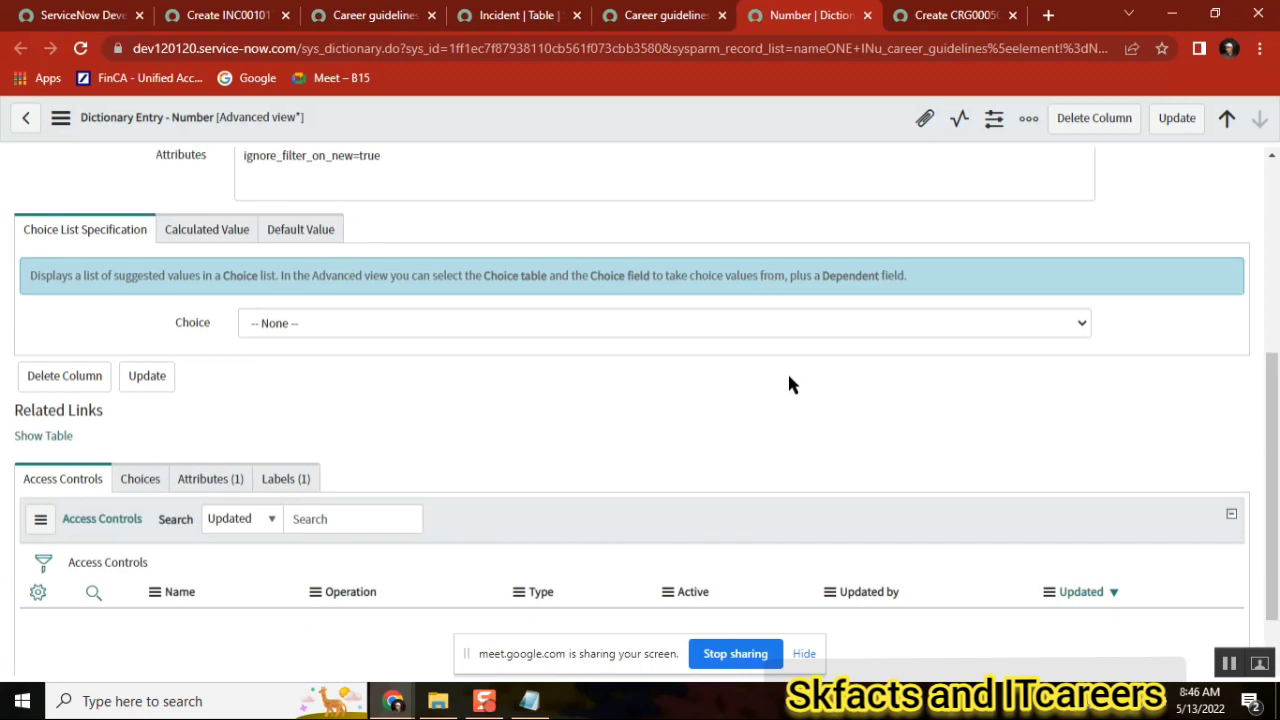
{"action": "left_click", "coordinate": [283, 238]}
{"action": "left_click", "coordinate": [205, 232]}
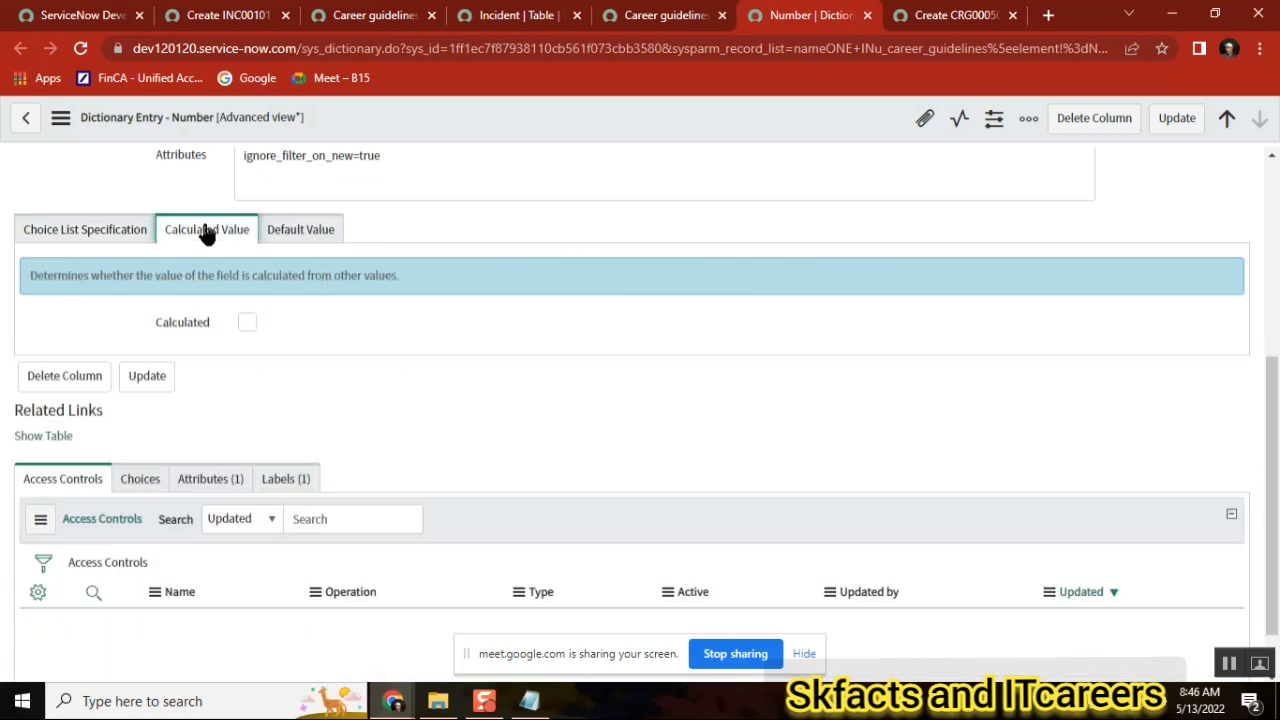
{"action": "left_click", "coordinate": [305, 234]}
{"action": "double_click", "coordinate": [423, 362]}
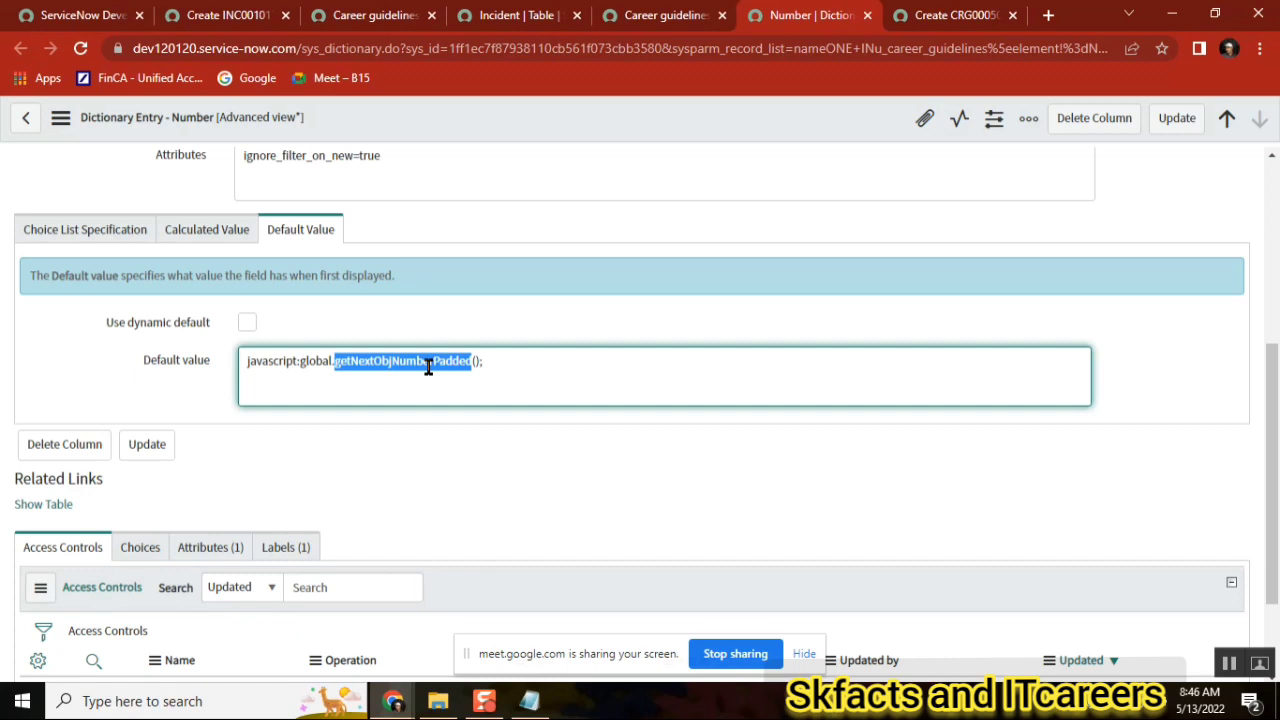
Compare the unsaved Career guidelines form's number with the last digits of the saved record's number in the list
{"action": "left_click", "coordinate": [945, 15]}
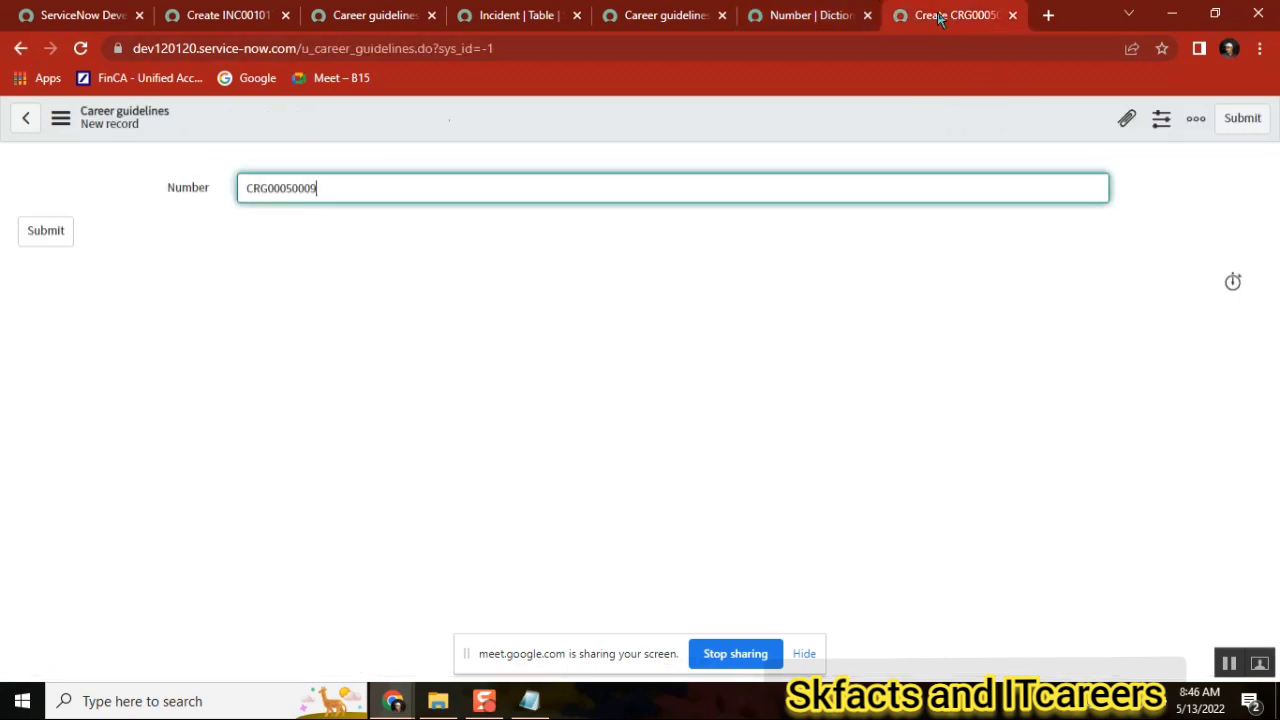
{"action": "left_click", "coordinate": [787, 18]}
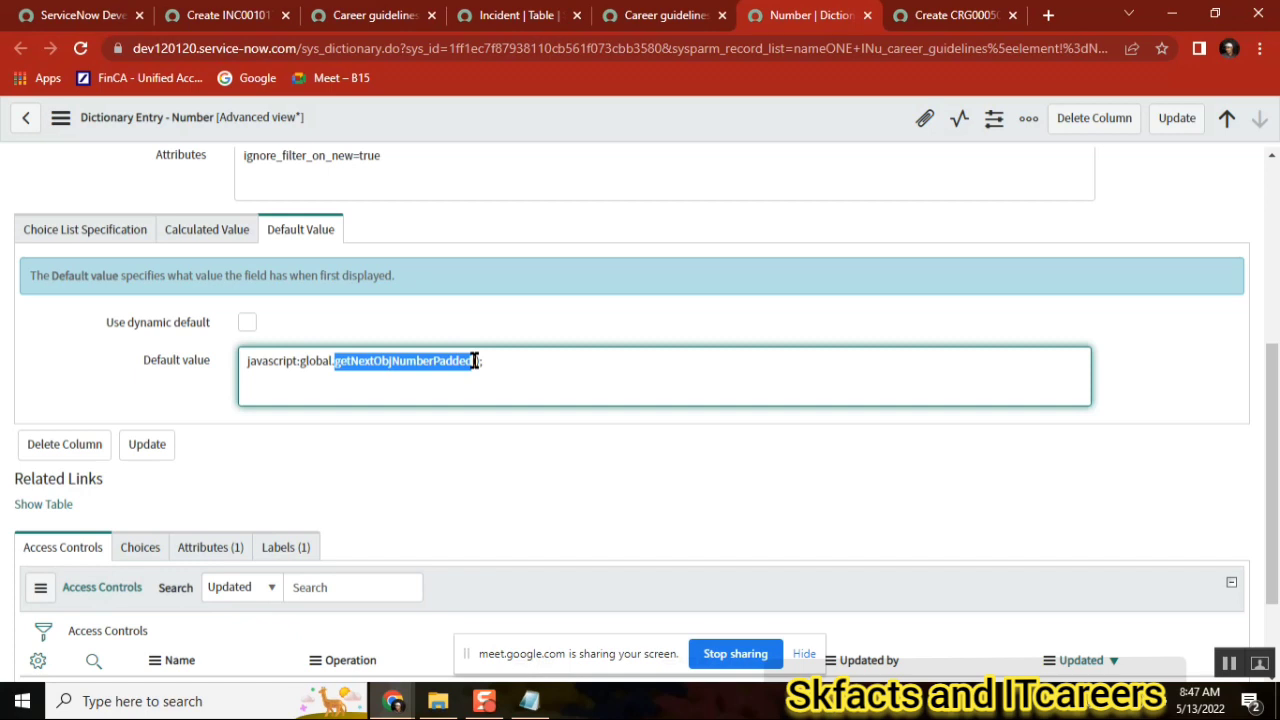
{"action": "left_click", "coordinate": [954, 15]}
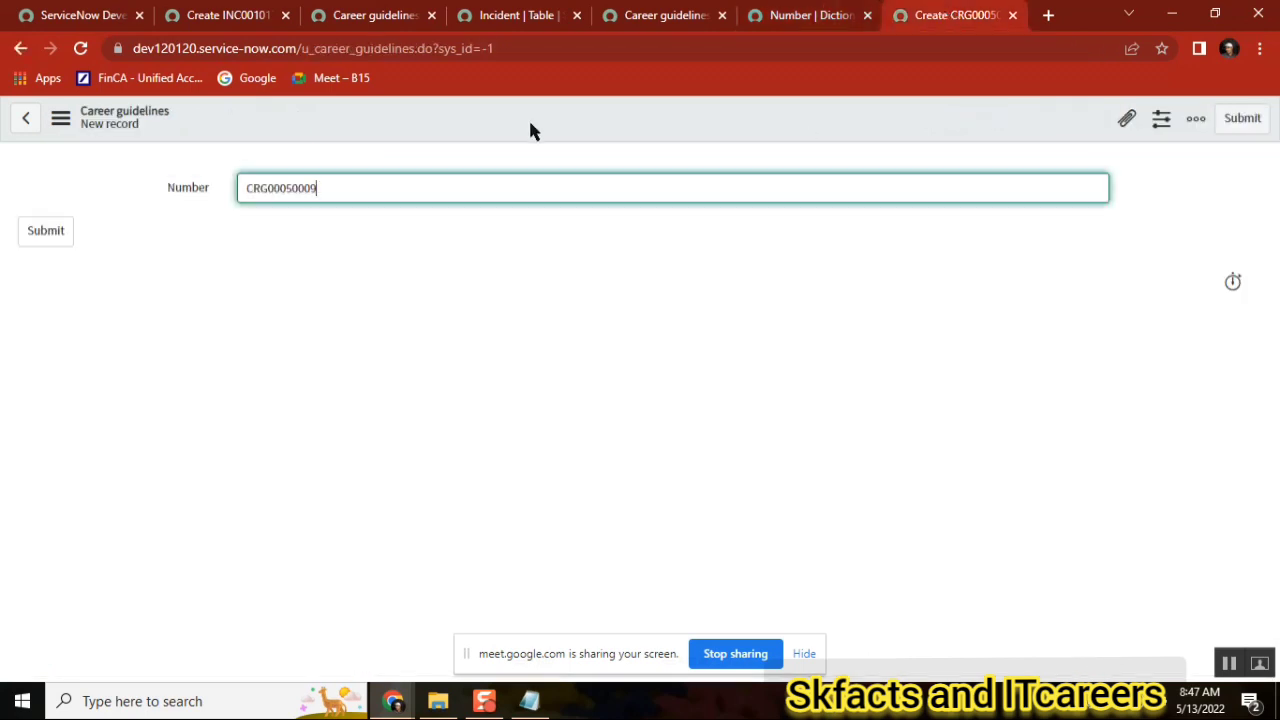
{"action": "left_click", "coordinate": [366, 12]}
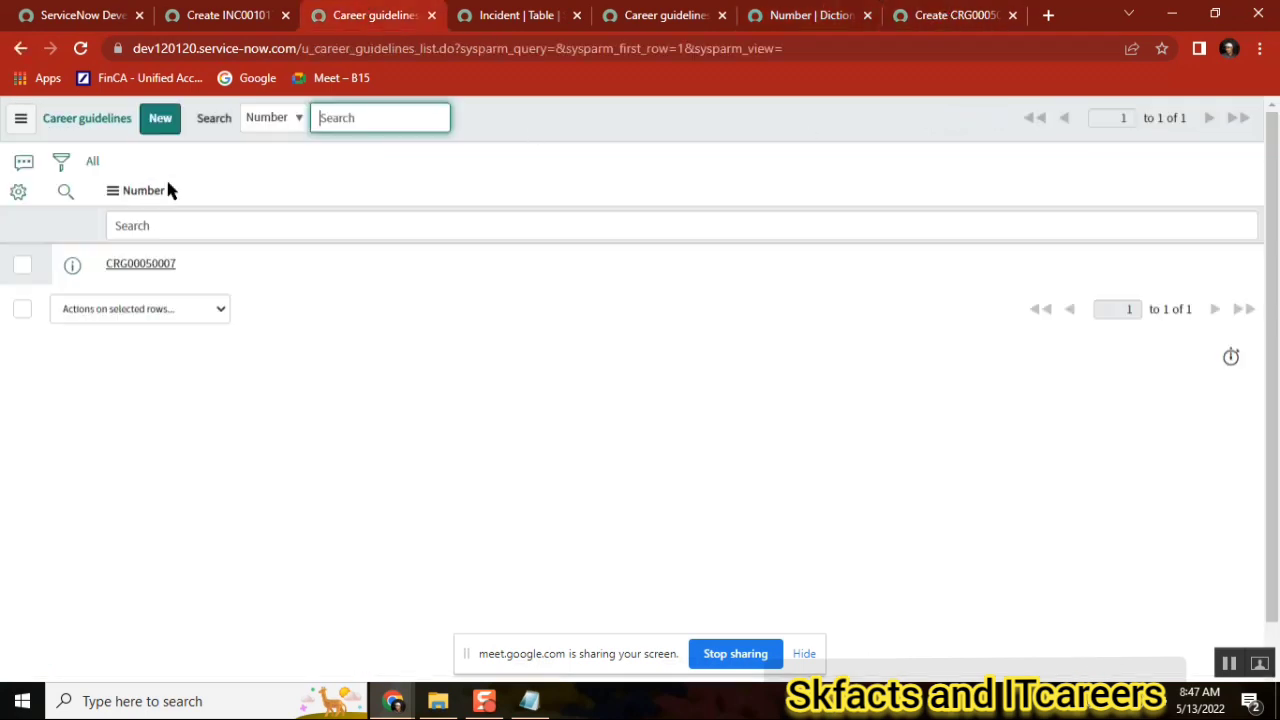
{"action": "double_click", "coordinate": [163, 264]}
{"action": "left_click_drag", "start_coordinate": [177, 264], "coordinate": [157, 264]}
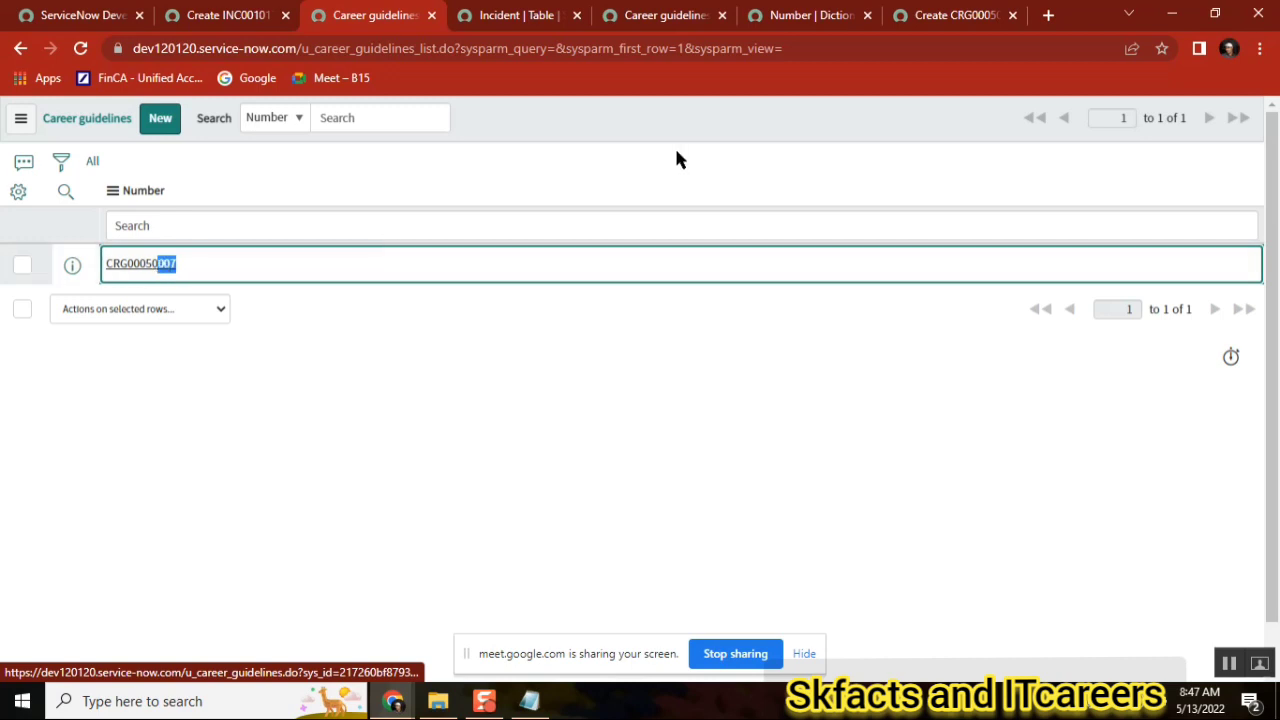
{"action": "left_click", "coordinate": [953, 16]}
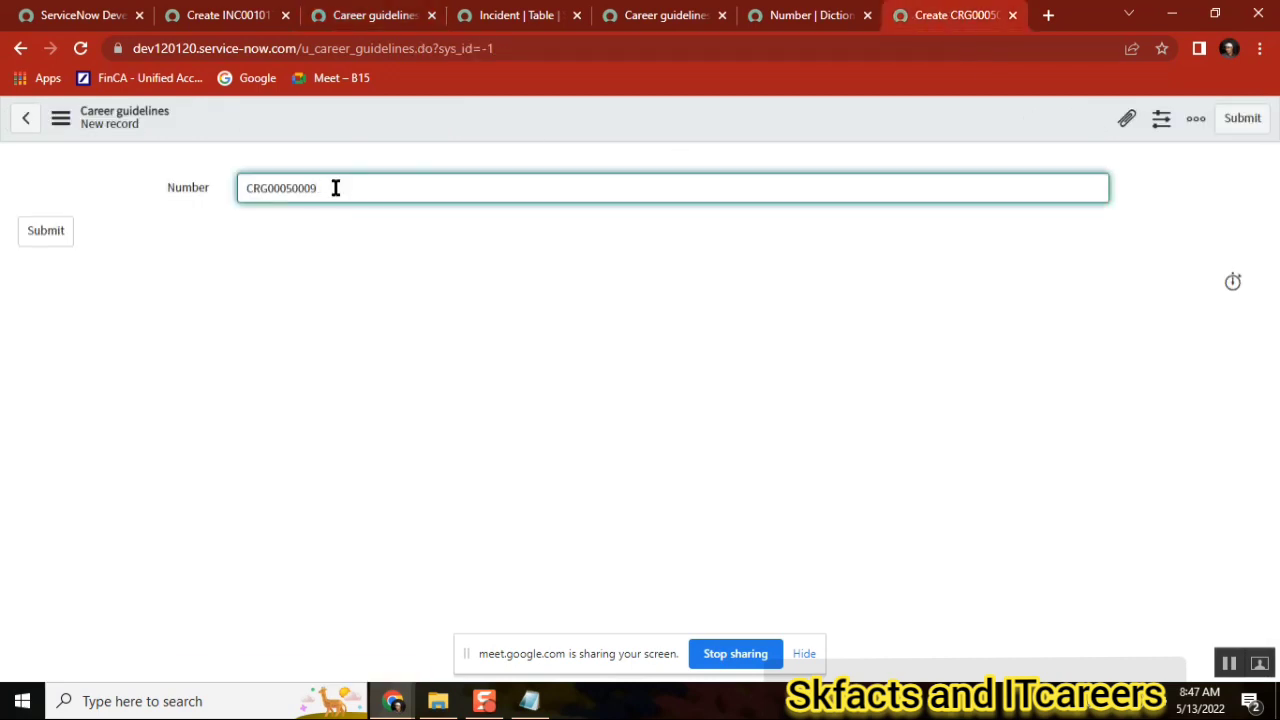
Examine the parts of the Number field's default value script, the javascript:global prefix and the getNextObjNumberPadded call
{"action": "left_click", "coordinate": [789, 20]}
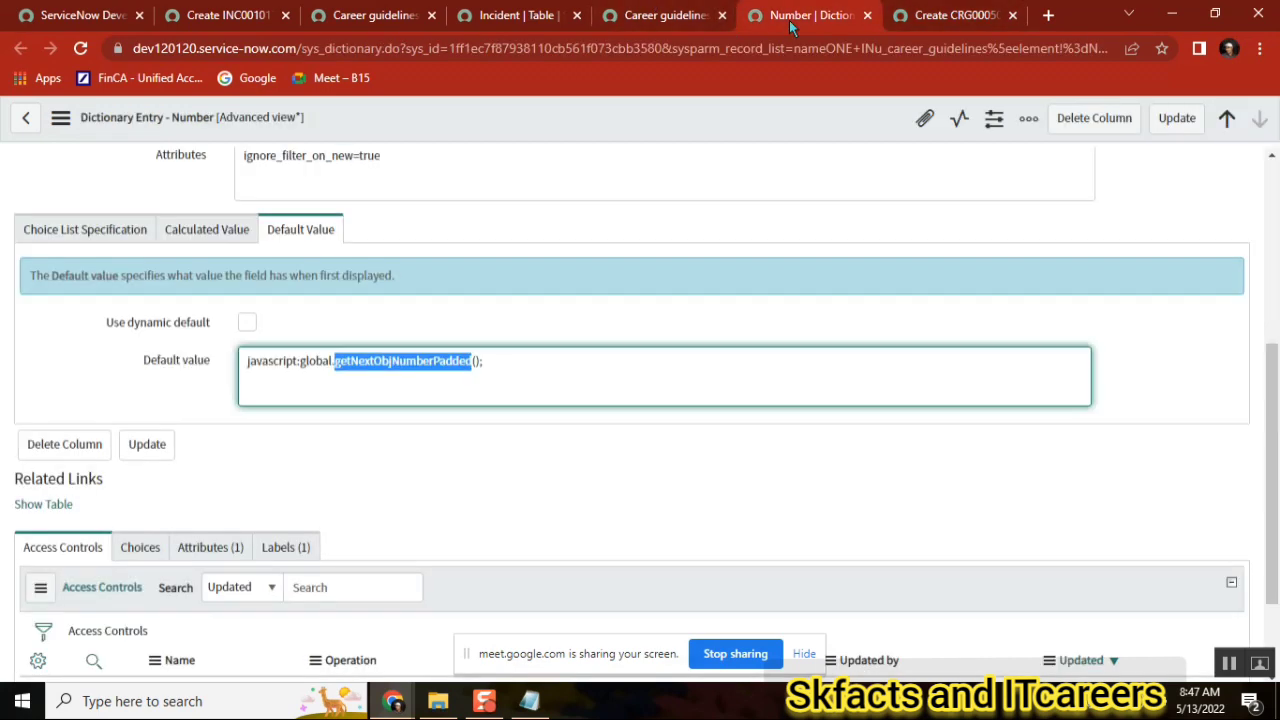
{"action": "left_click", "coordinate": [487, 360]}
{"action": "left_click", "coordinate": [334, 362], "text": "shift"}
{"action": "left_click", "coordinate": [526, 372]}
{"action": "left_click", "coordinate": [398, 361]}
{"action": "double_click", "coordinate": [325, 361]}
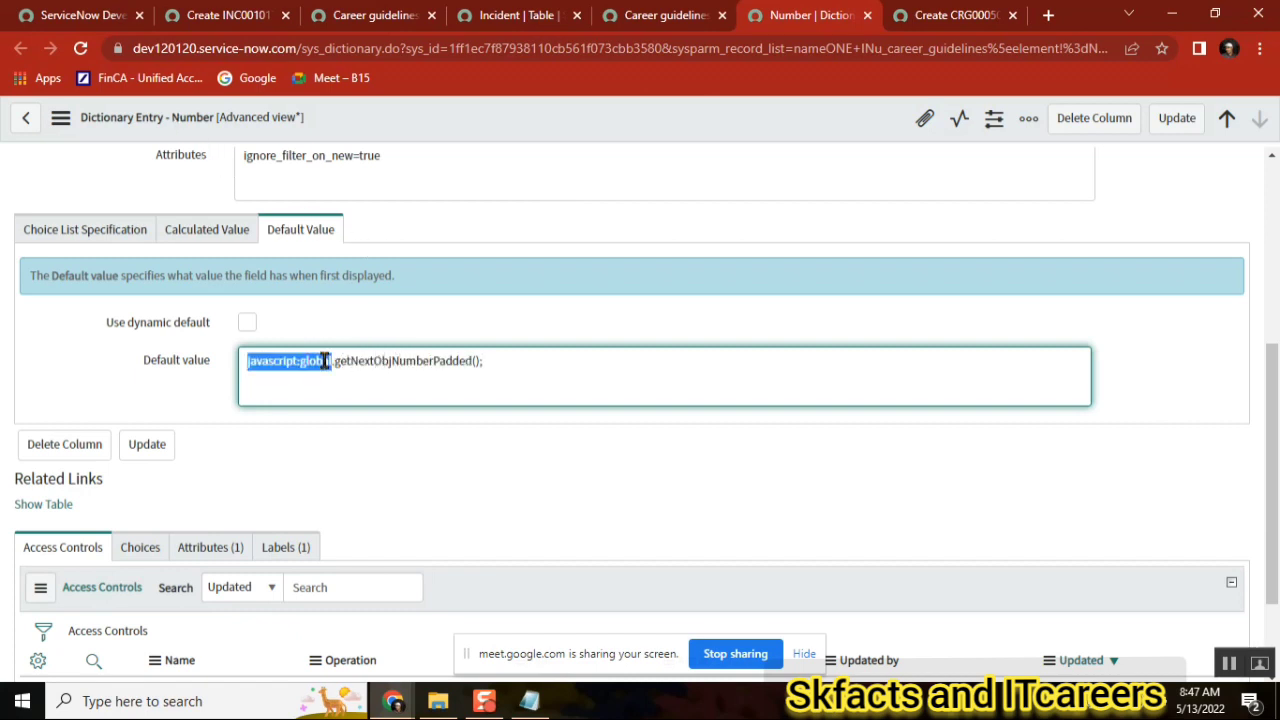
{"action": "double_click", "coordinate": [432, 366]}
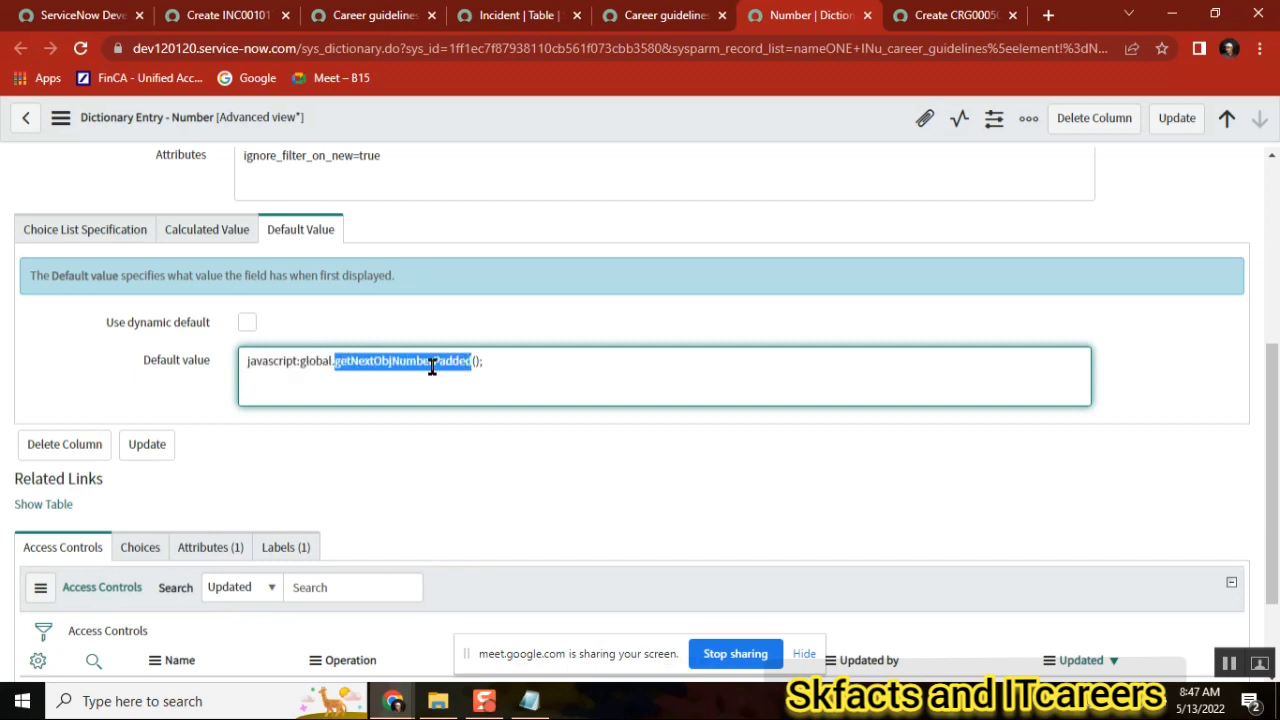
{"action": "left_click", "coordinate": [195, 15]}
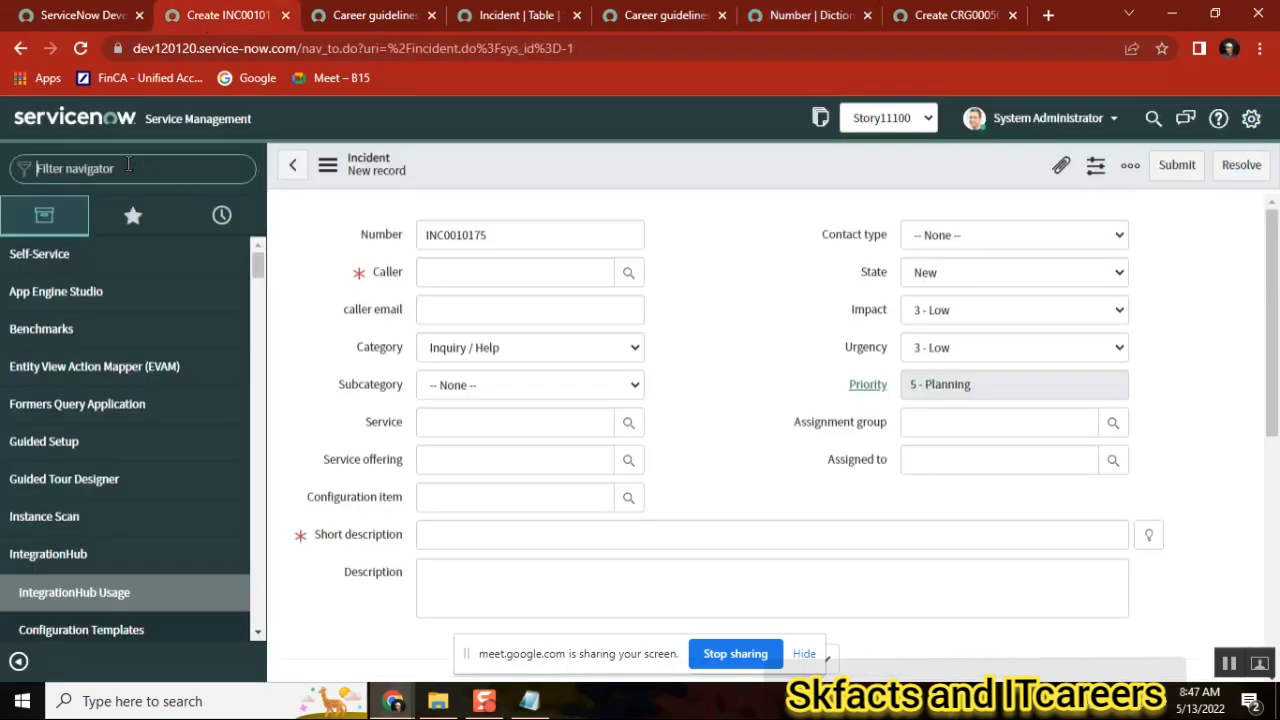
{"action": "left_click", "coordinate": [810, 18]}
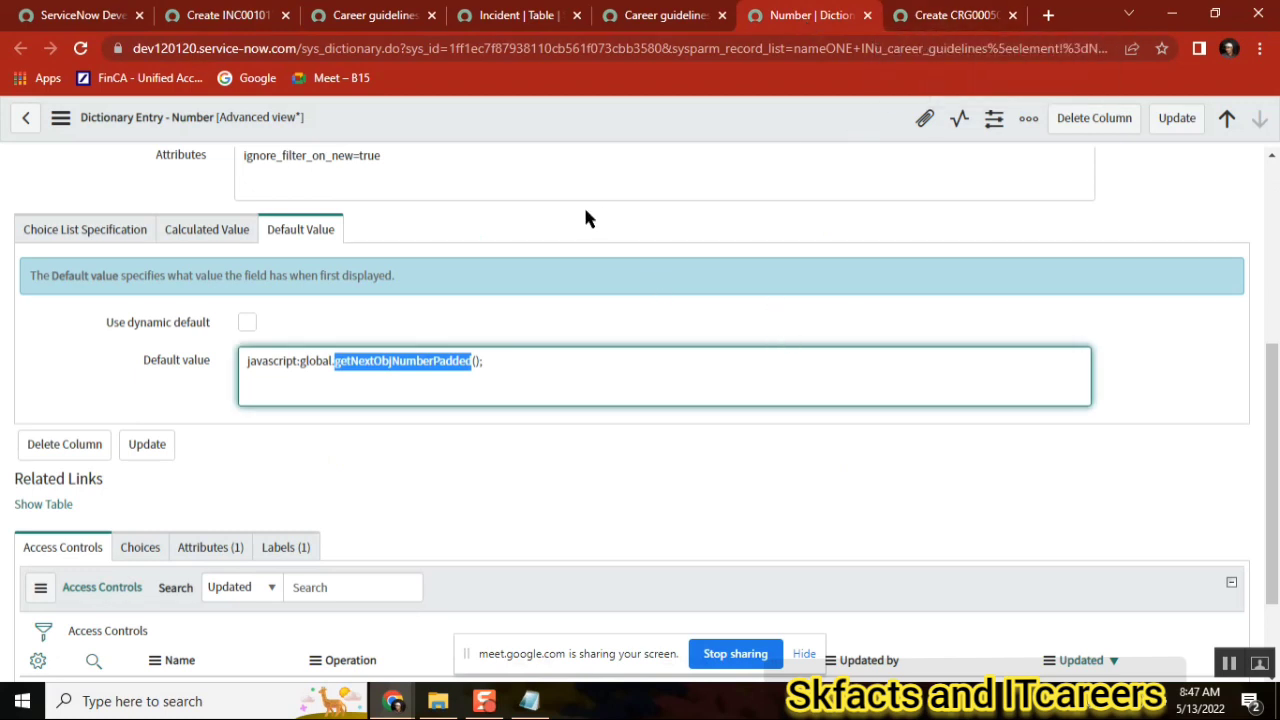
Close the getNextObjNumberPadded Google search page and return to the Number field of the unsaved Career guidelines record
{"action": "left_click", "coordinate": [1230, 676]}
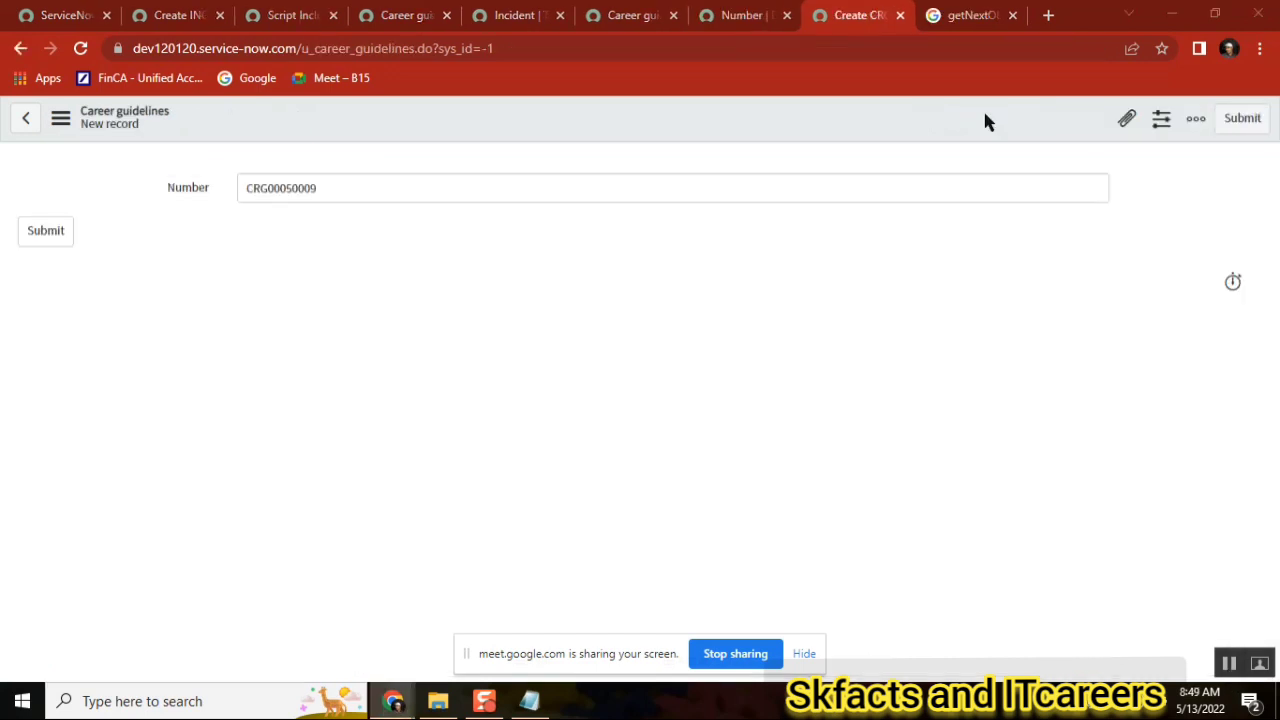
{"action": "left_click", "coordinate": [966, 16]}
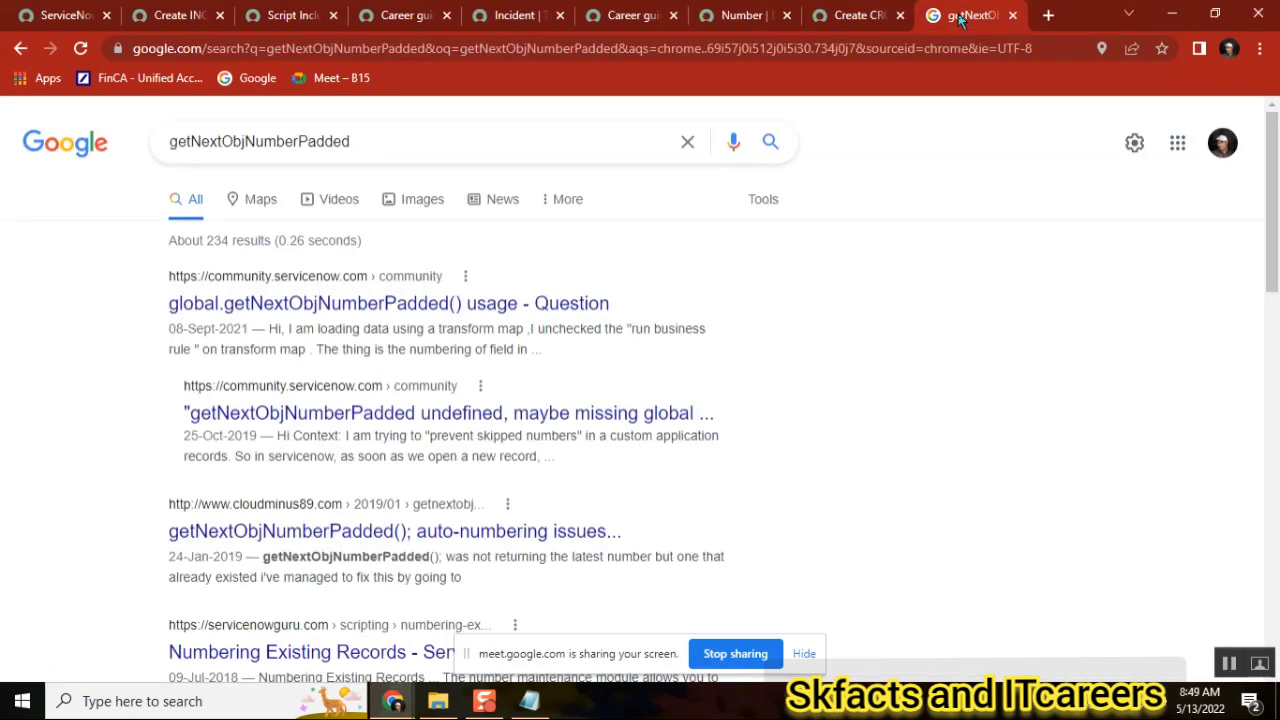
{"action": "left_click", "coordinate": [1013, 15]}
{"action": "left_click", "coordinate": [576, 299]}
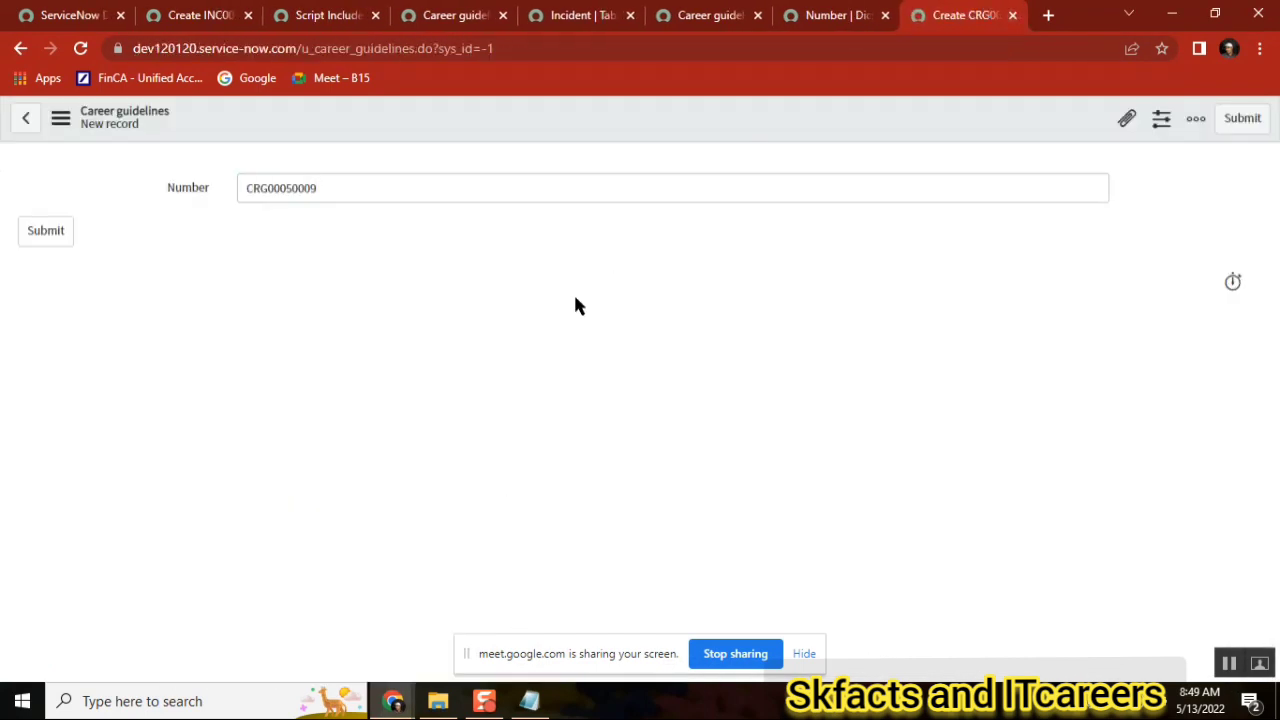
{"action": "left_click", "coordinate": [314, 189]}
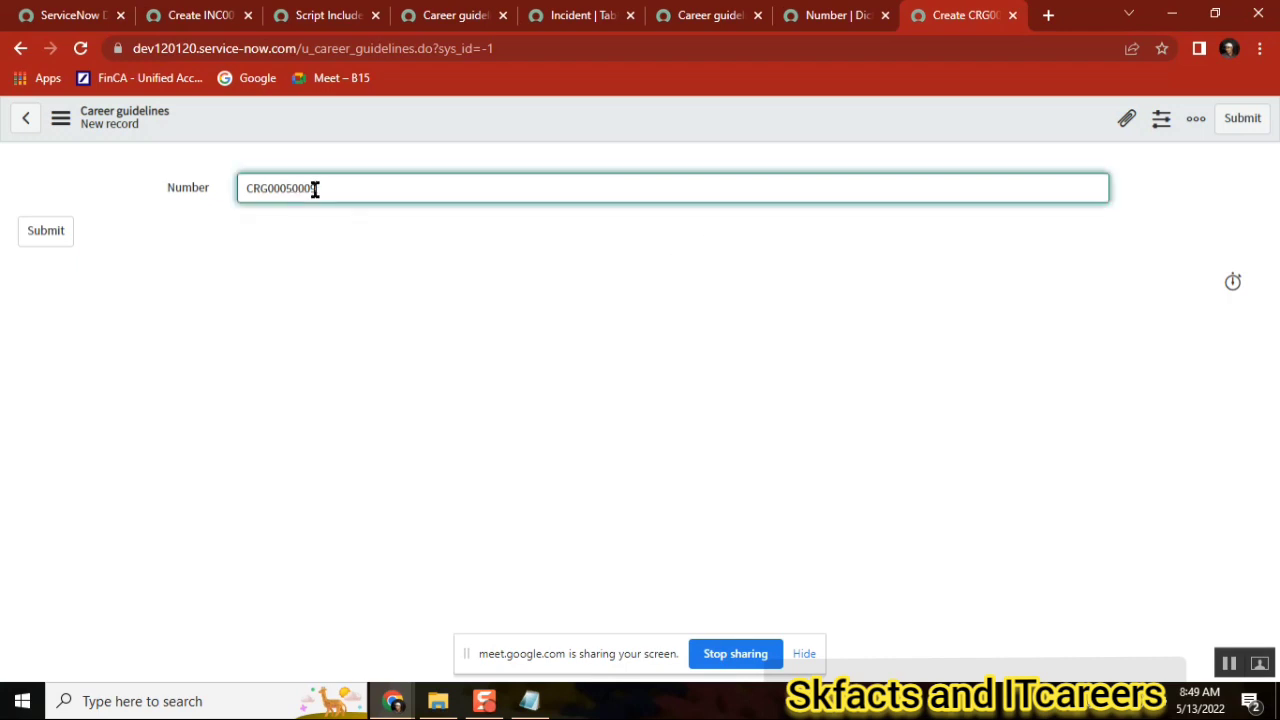
Return to the Number dictionary entry and select getNextObjNumberPadded in its default value script
{"action": "left_click", "coordinate": [820, 24]}
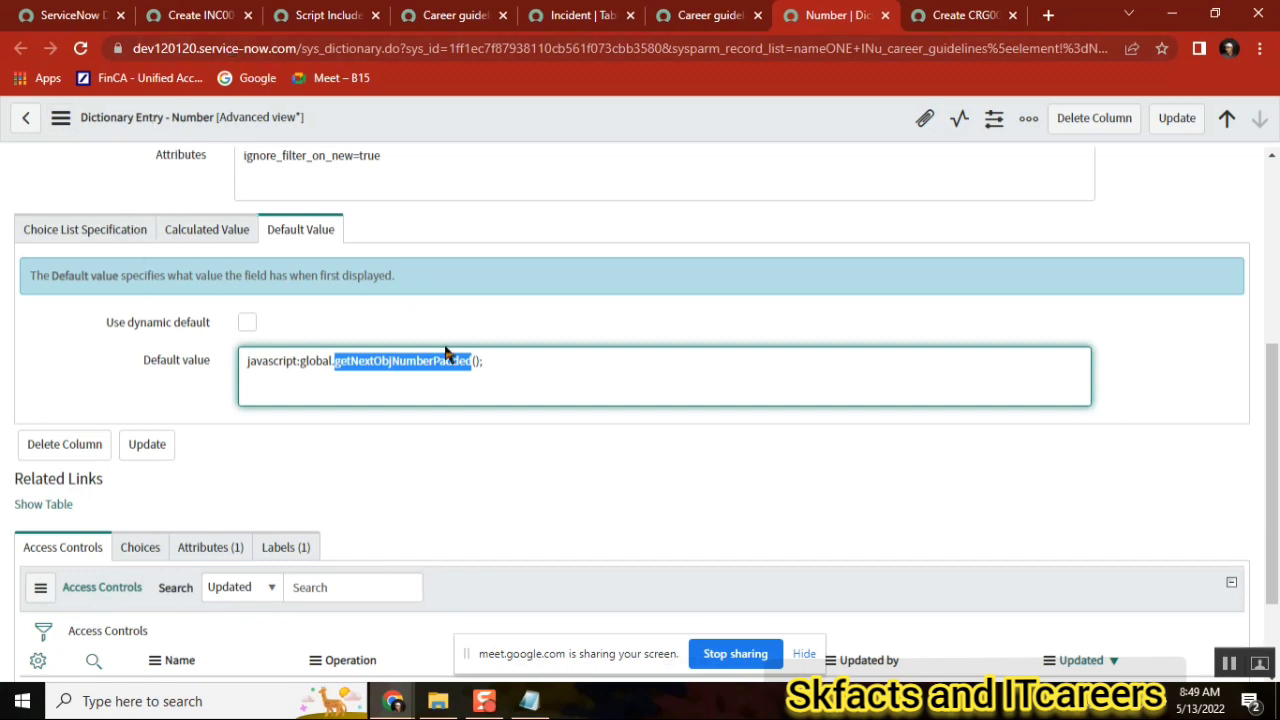
{"action": "left_click", "coordinate": [412, 364]}
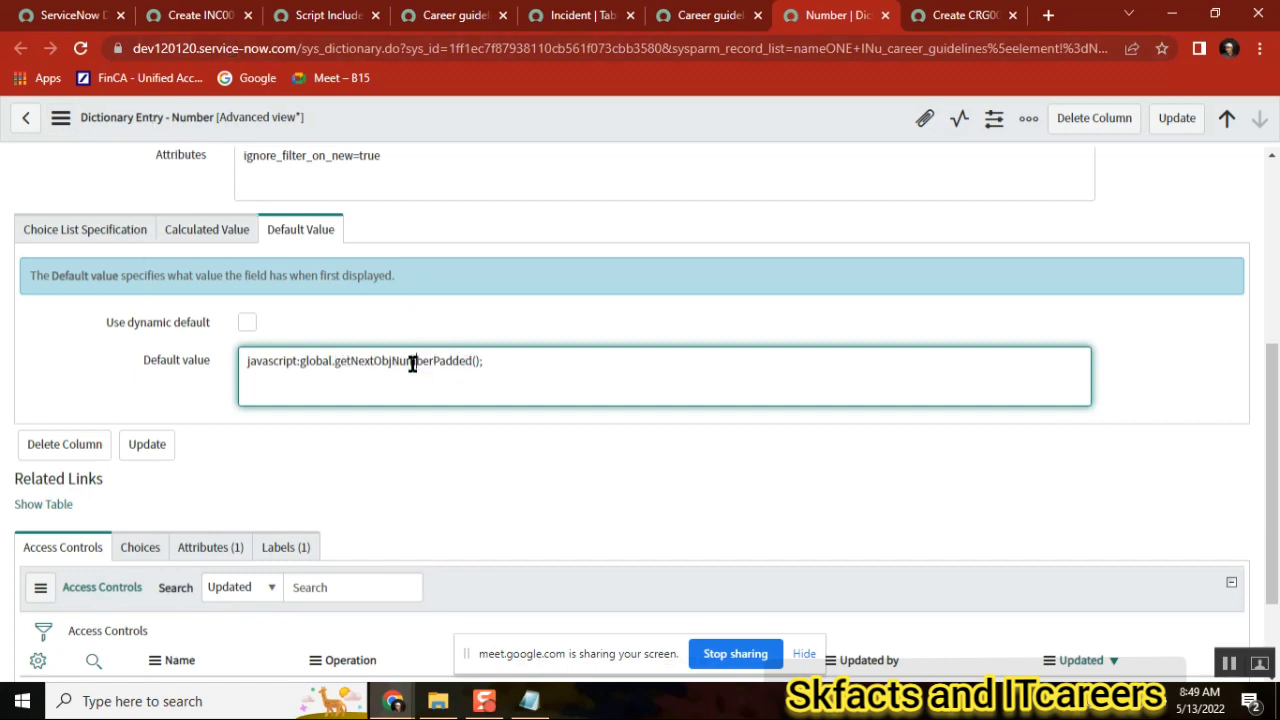
{"action": "double_click", "coordinate": [412, 364]}
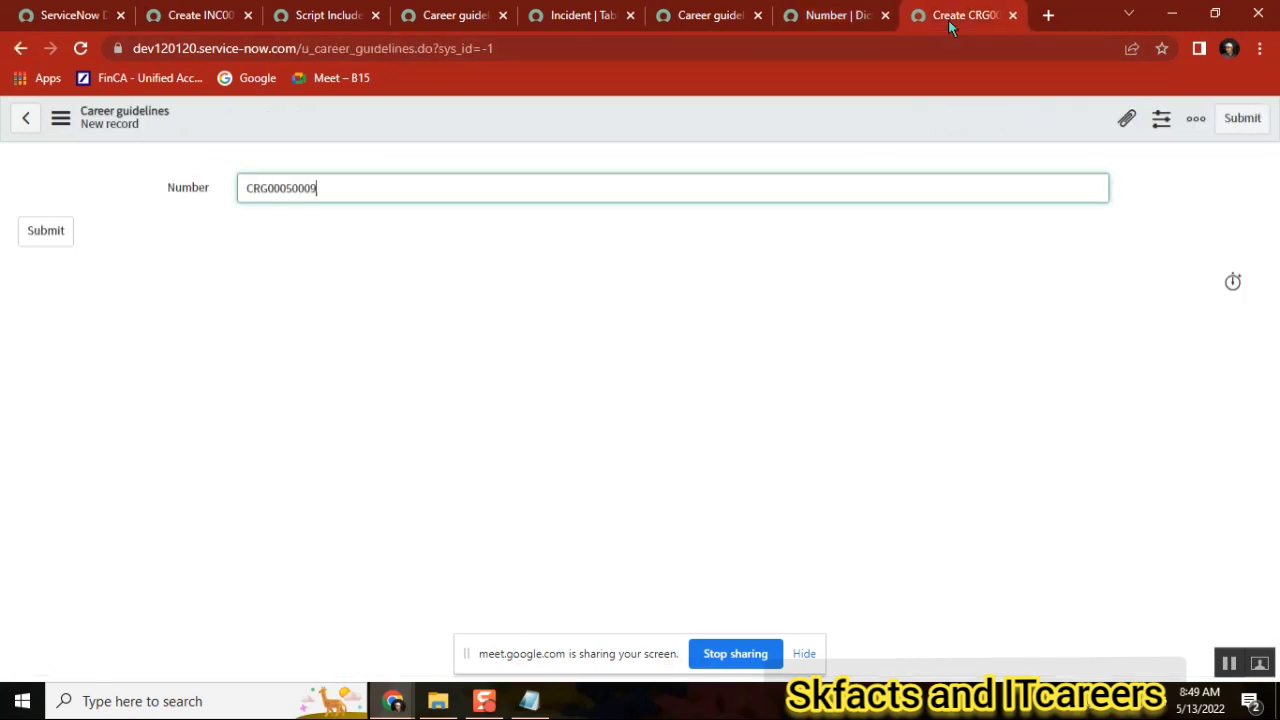
Recheck the unsaved form's number against the saved record in the Career guidelines list, ending on the unsaved form
{"action": "left_click", "coordinate": [943, 25]}
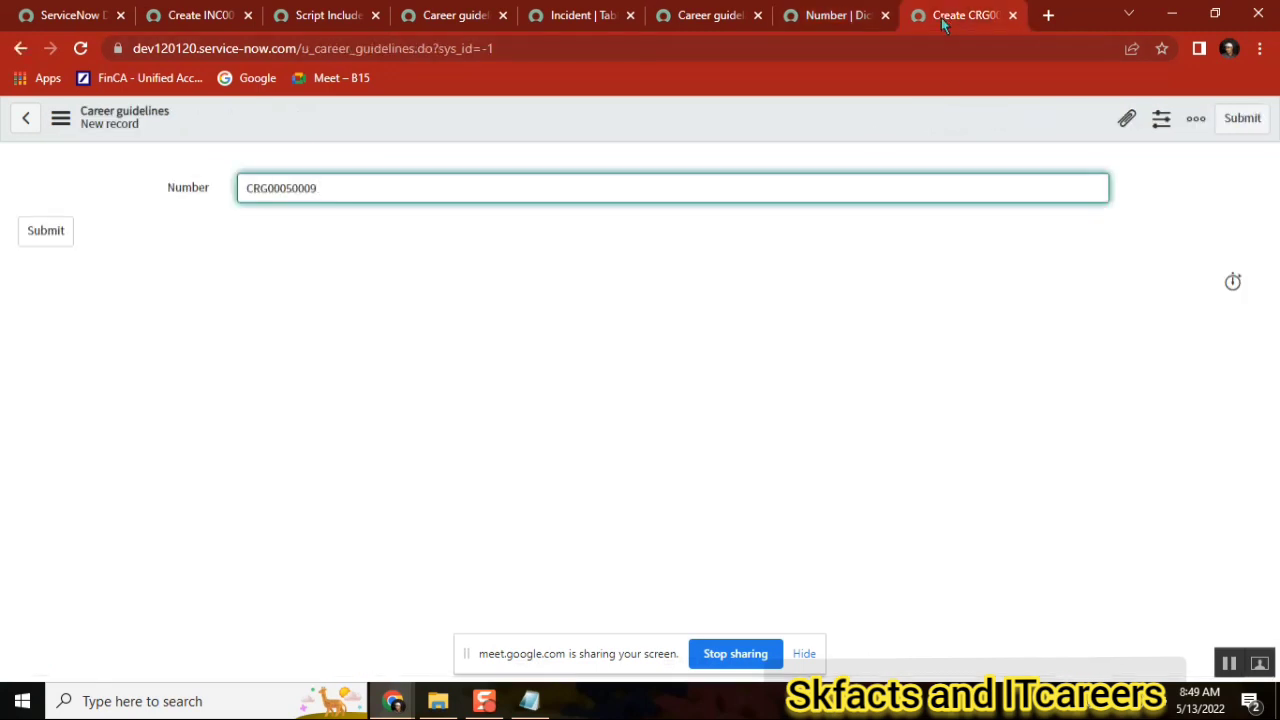
{"action": "left_click", "coordinate": [449, 22]}
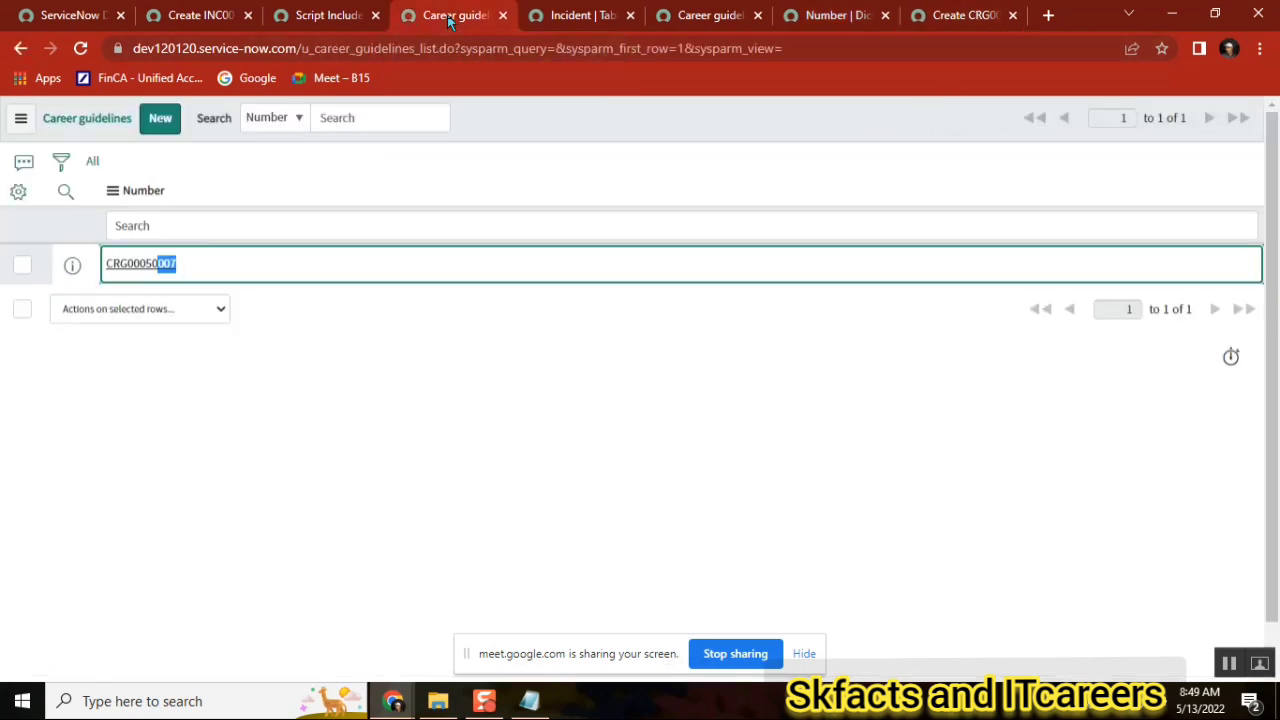
{"action": "left_click", "coordinate": [181, 271]}
{"action": "left_click", "coordinate": [946, 20]}
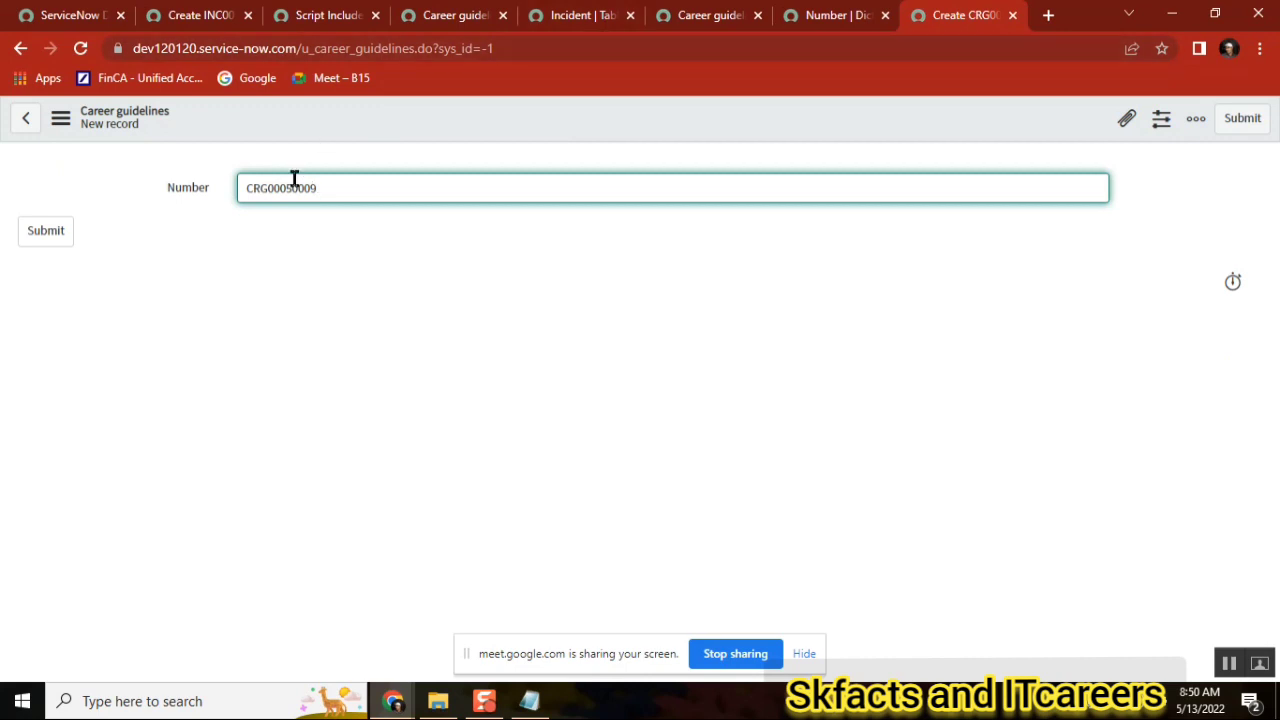